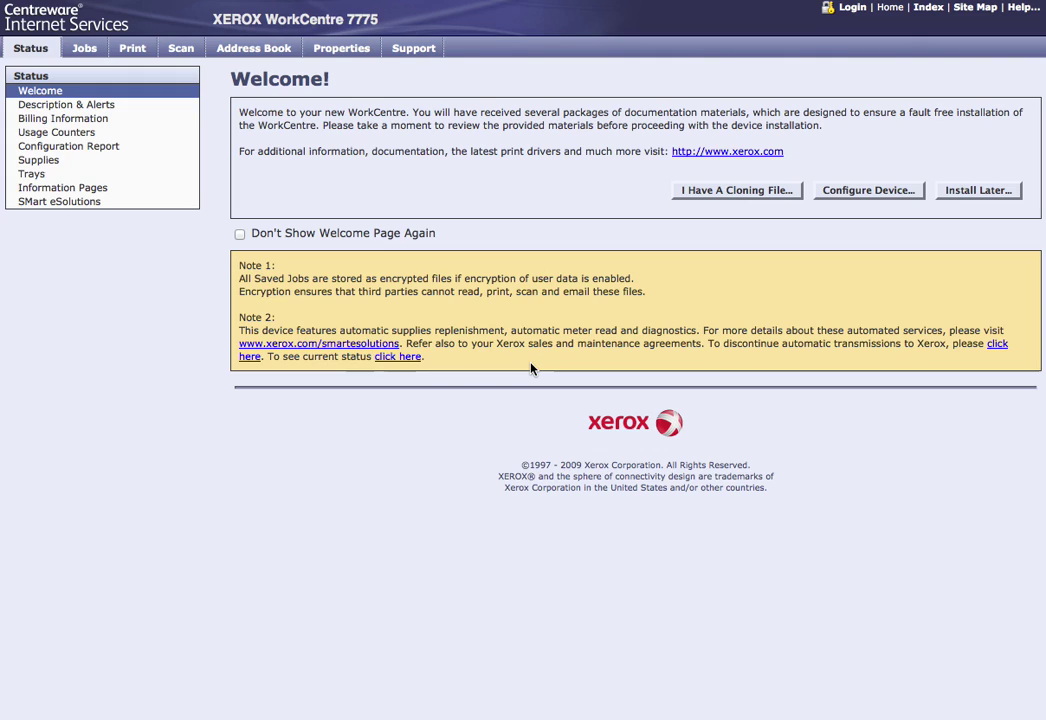
# Step: Open device Properties and enter the admin user ID at the login prompt
pyautogui.click(341, 50)
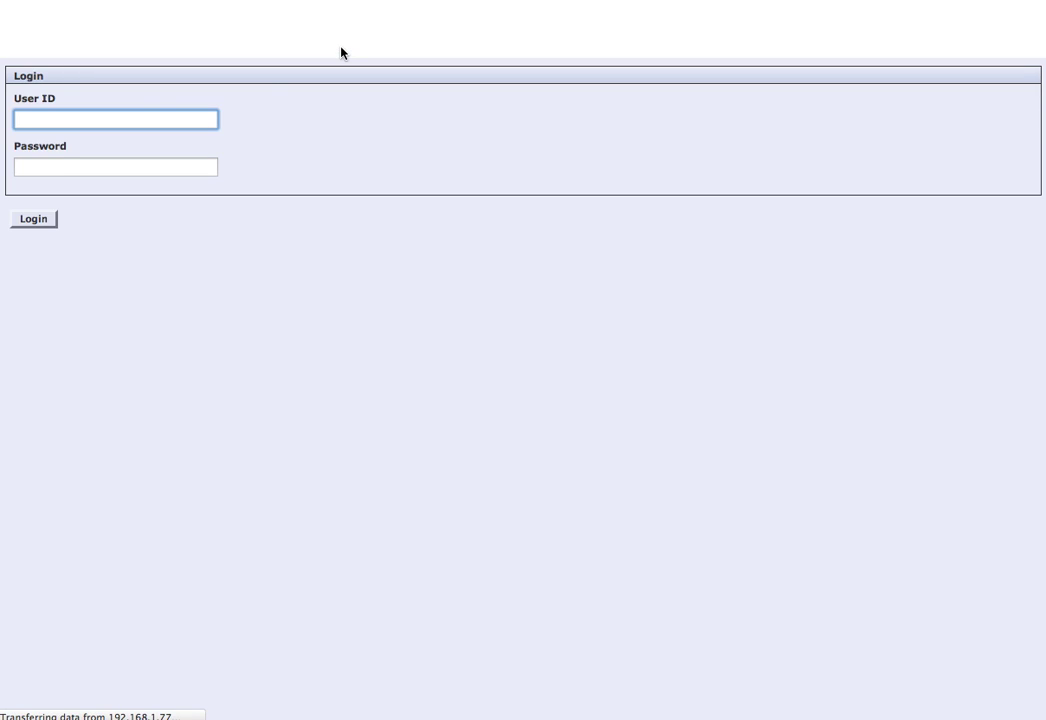
pyautogui.write('admin')
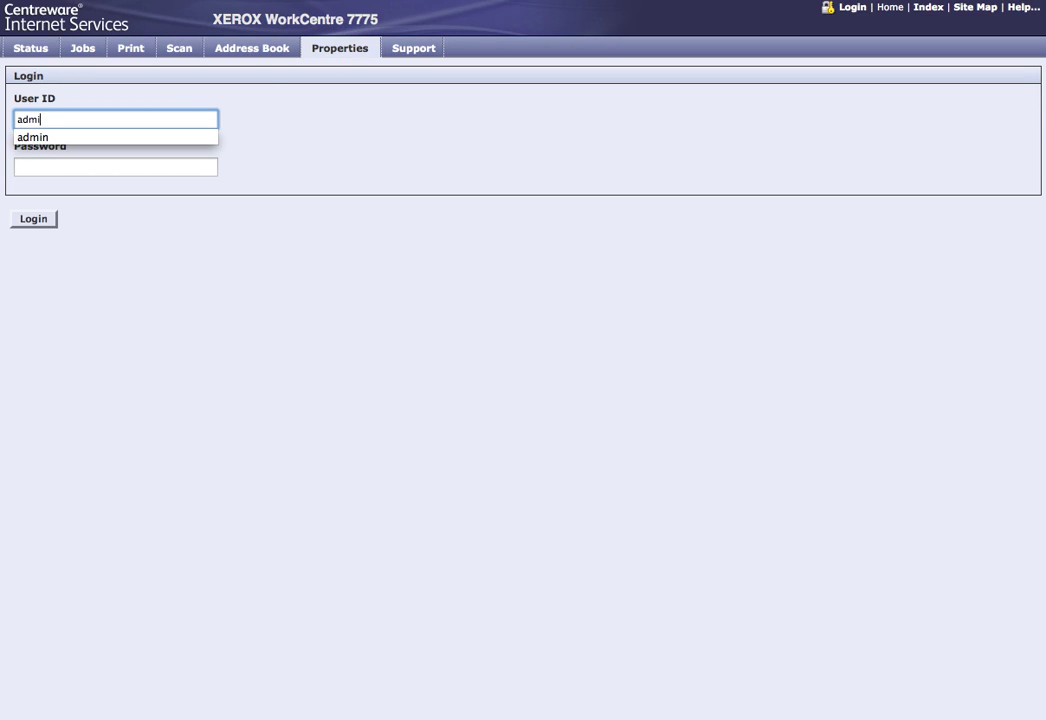
pyautogui.press('Tab')
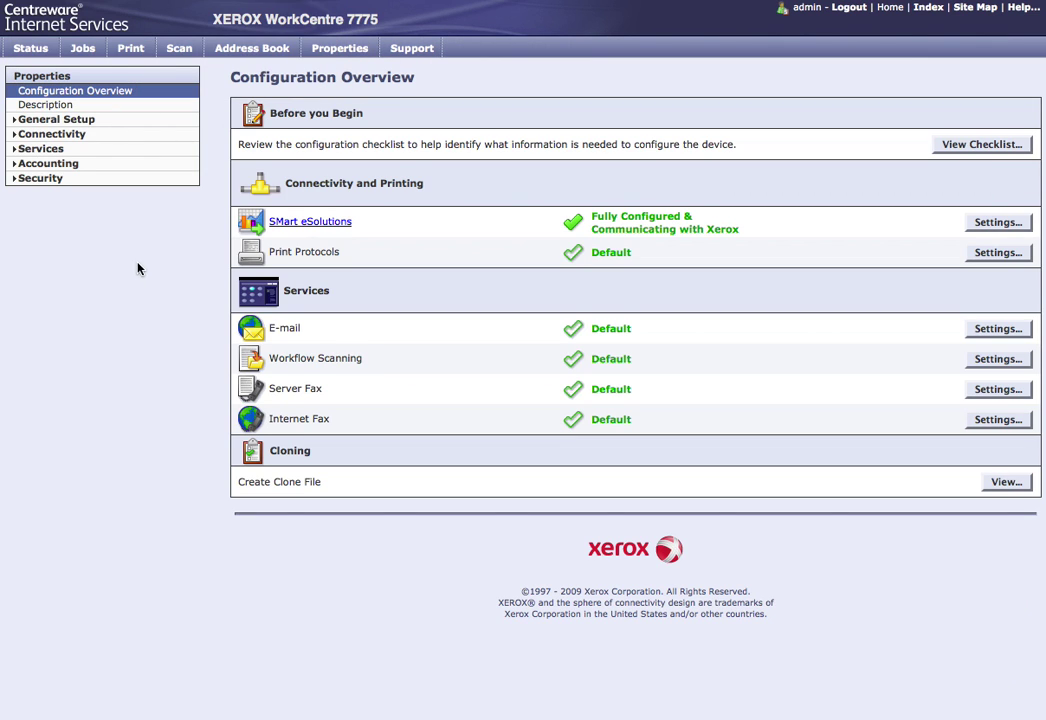
# Step: Schedule the On Demand Overwrite monthly (day 1, 12:00 AM, Standard) and apply it
pyautogui.click(34, 180)
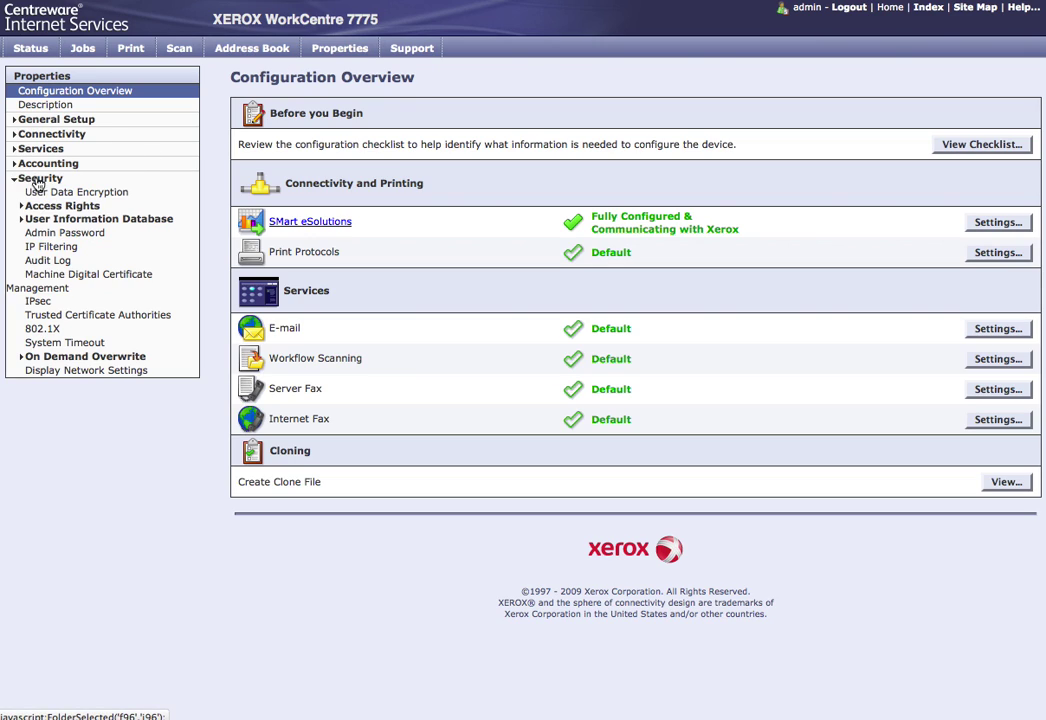
pyautogui.click(76, 361)
pyautogui.click(62, 386)
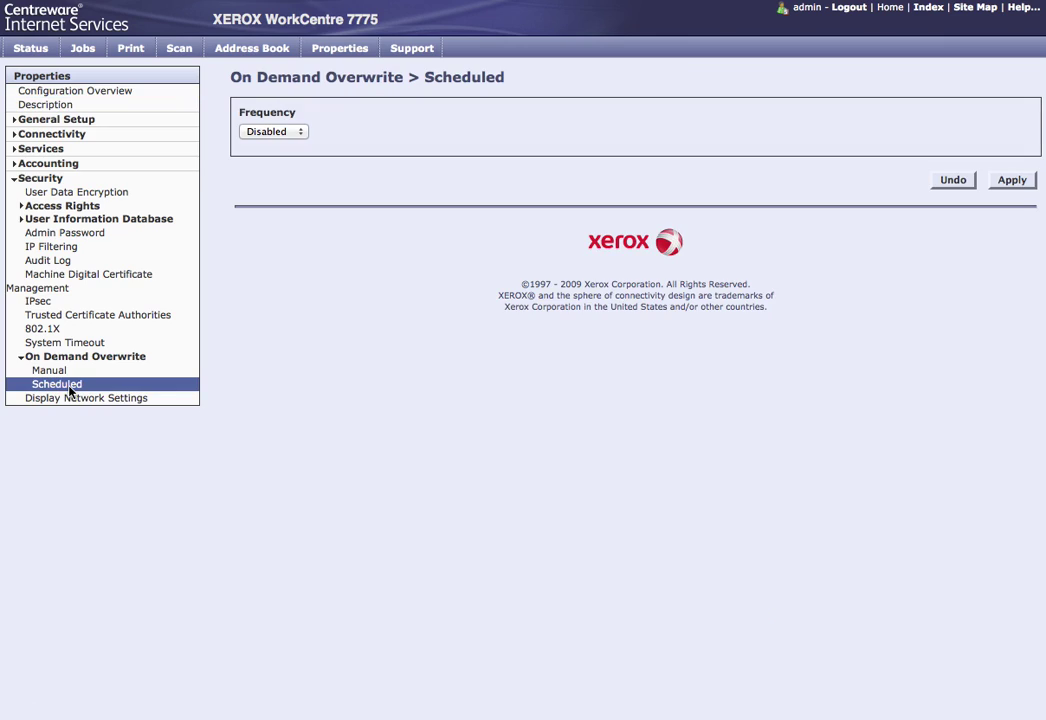
pyautogui.click(288, 138)
pyautogui.click(281, 186)
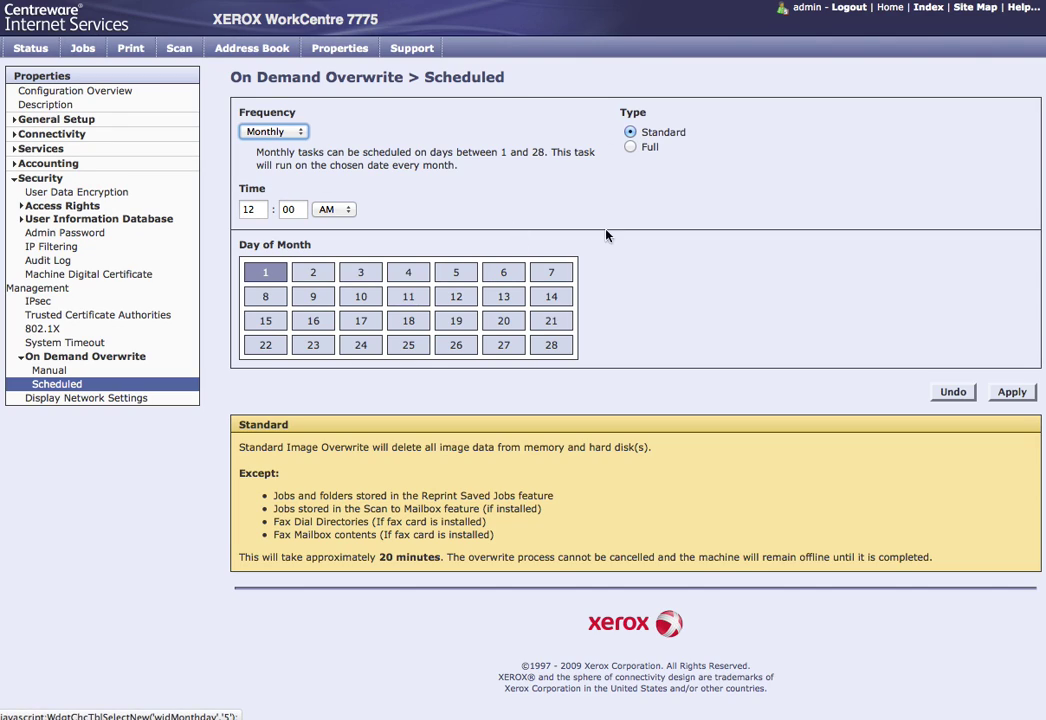
pyautogui.click(1013, 396)
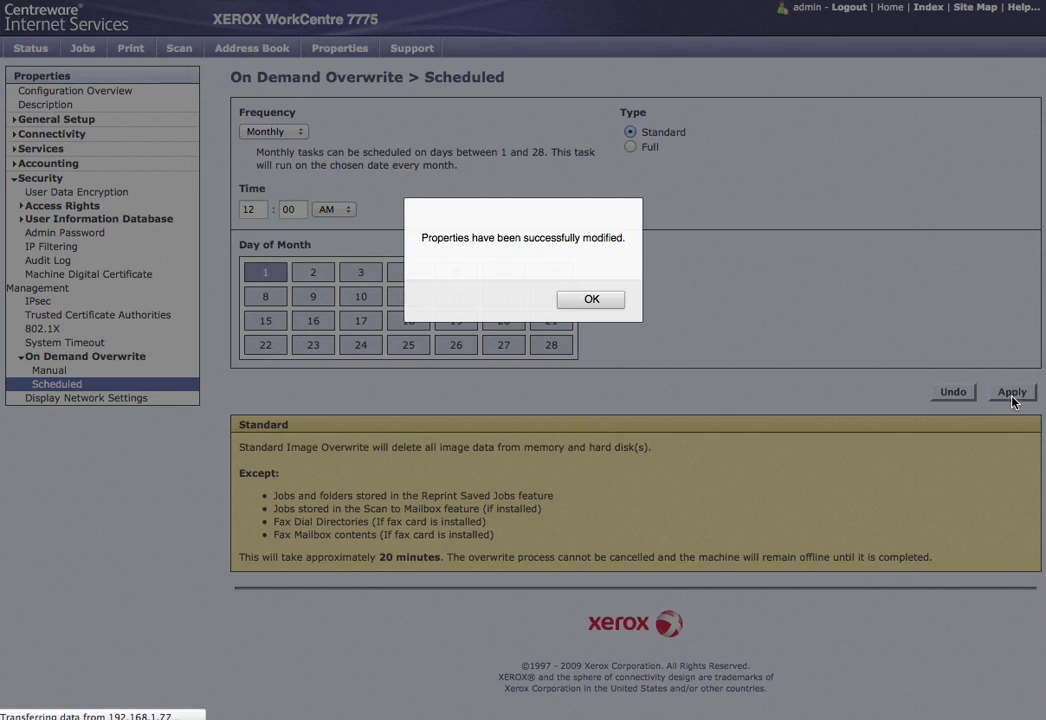
pyautogui.click(604, 300)
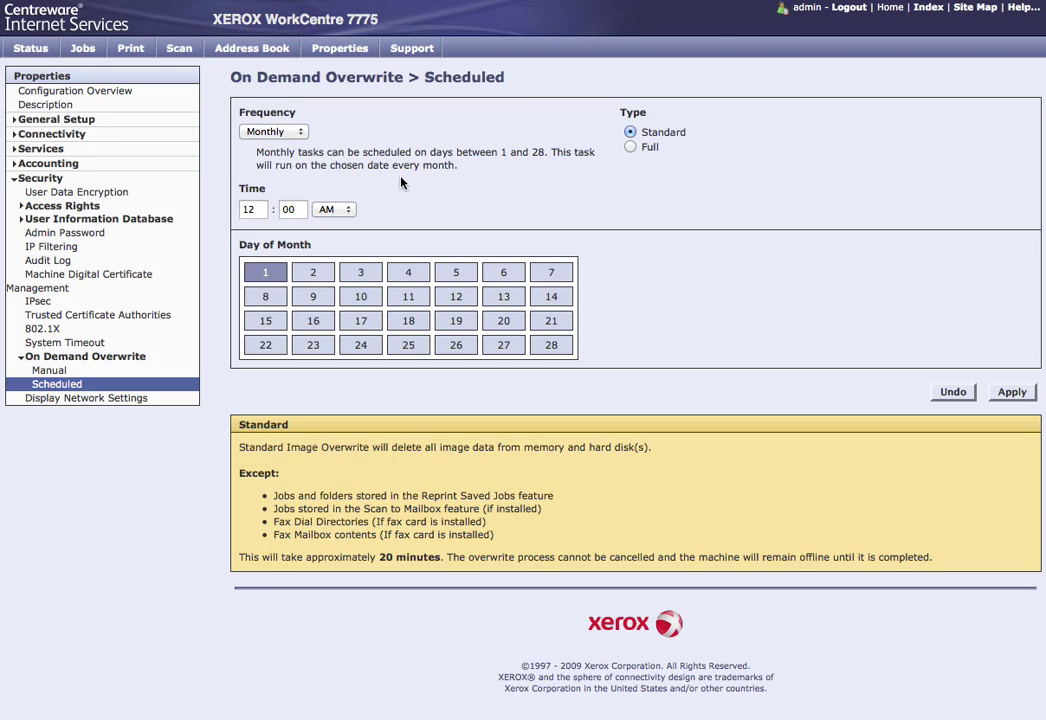
pyautogui.click(300, 133)
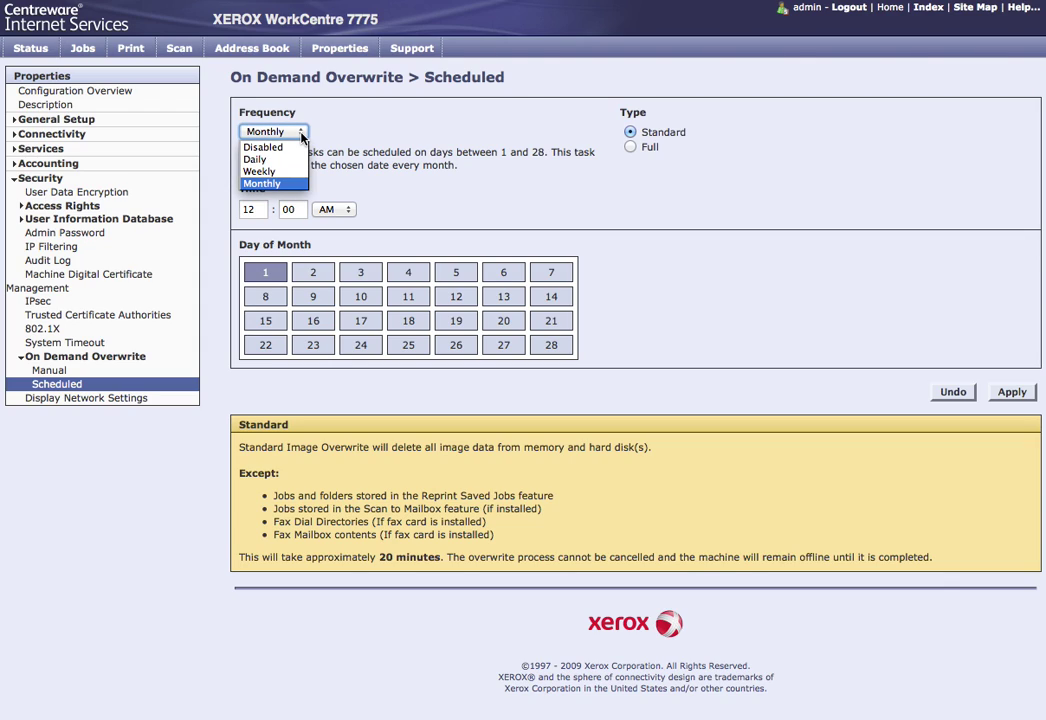
pyautogui.click(262, 183)
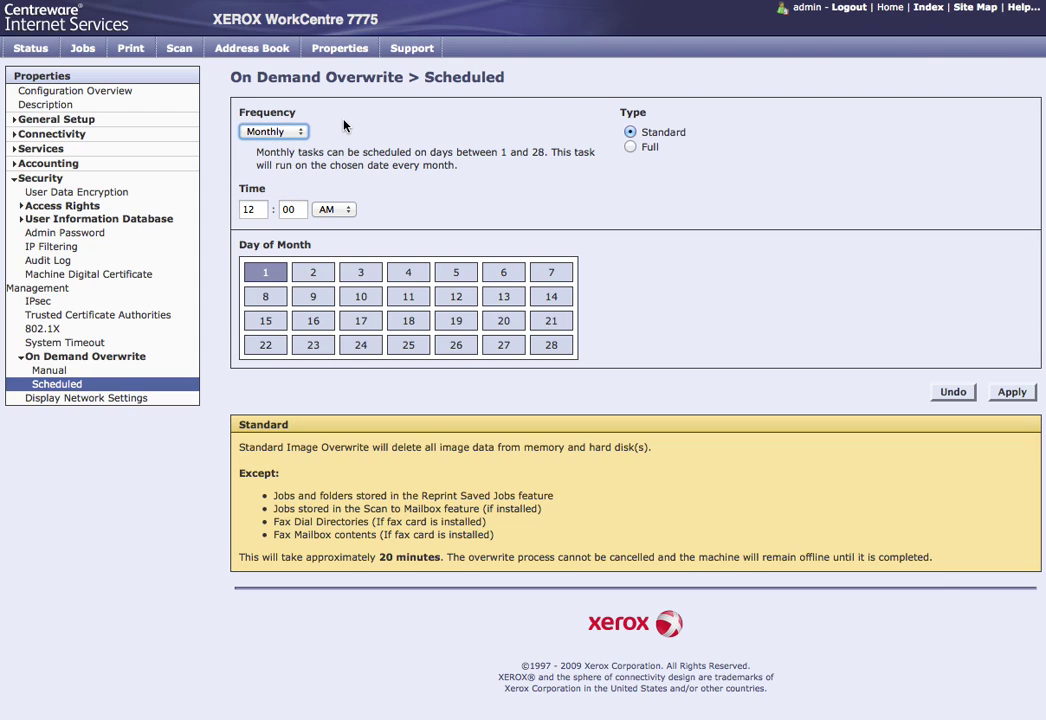
# Step: Open the Connectivity > Protocols > IP (Internet Protocol) settings page
pyautogui.click(37, 178)
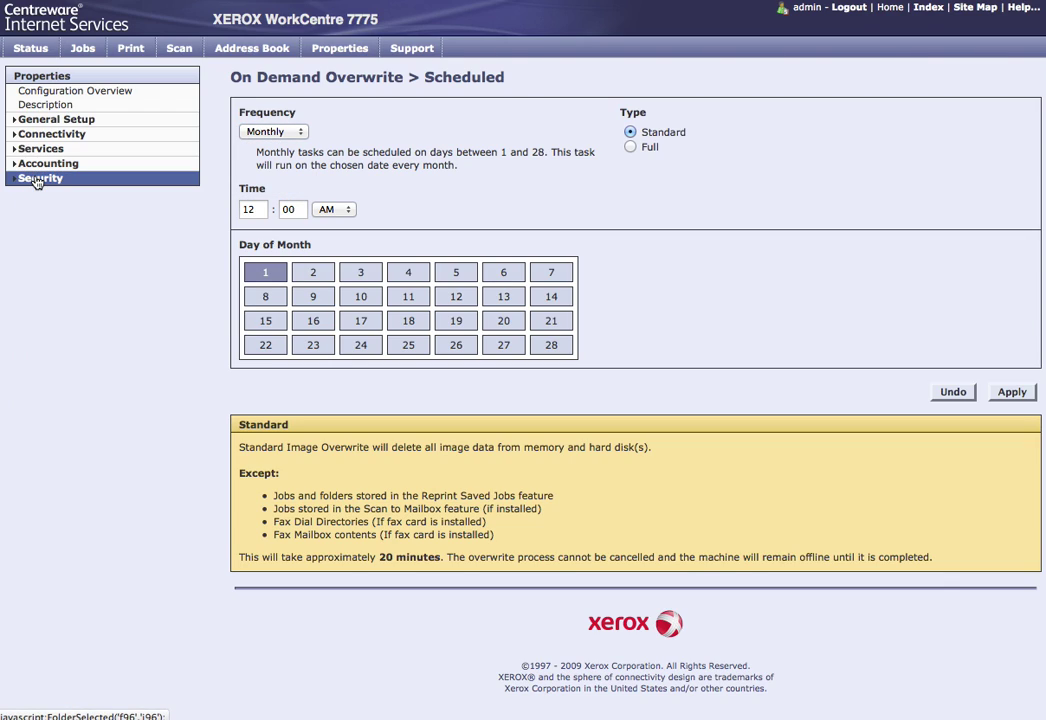
pyautogui.click(58, 120)
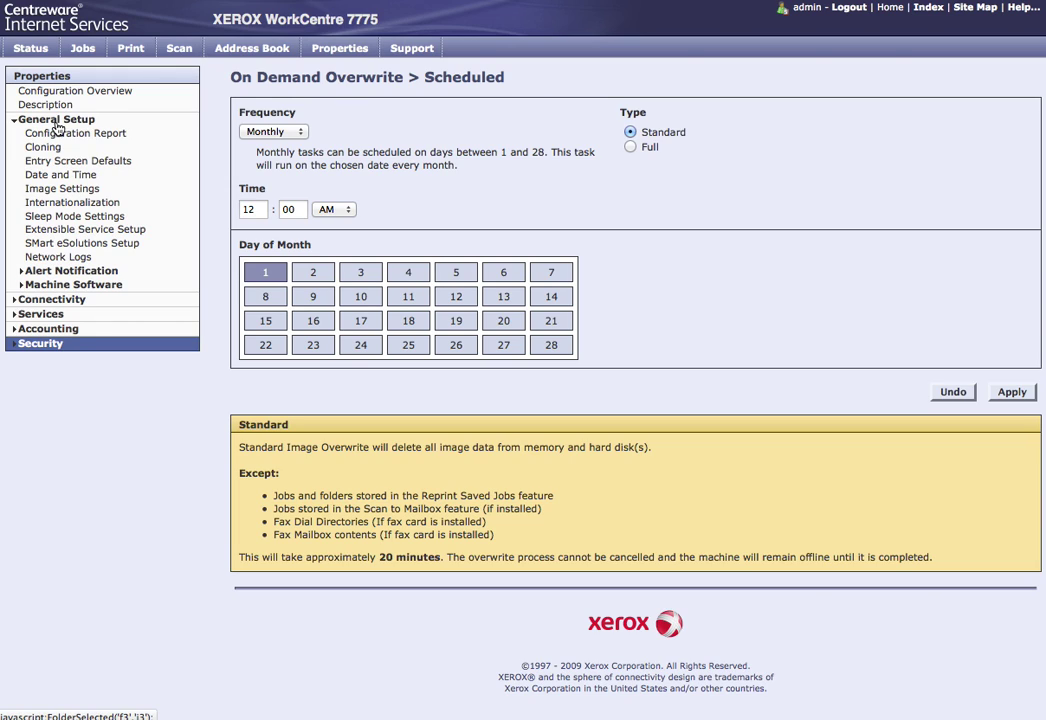
pyautogui.click(40, 300)
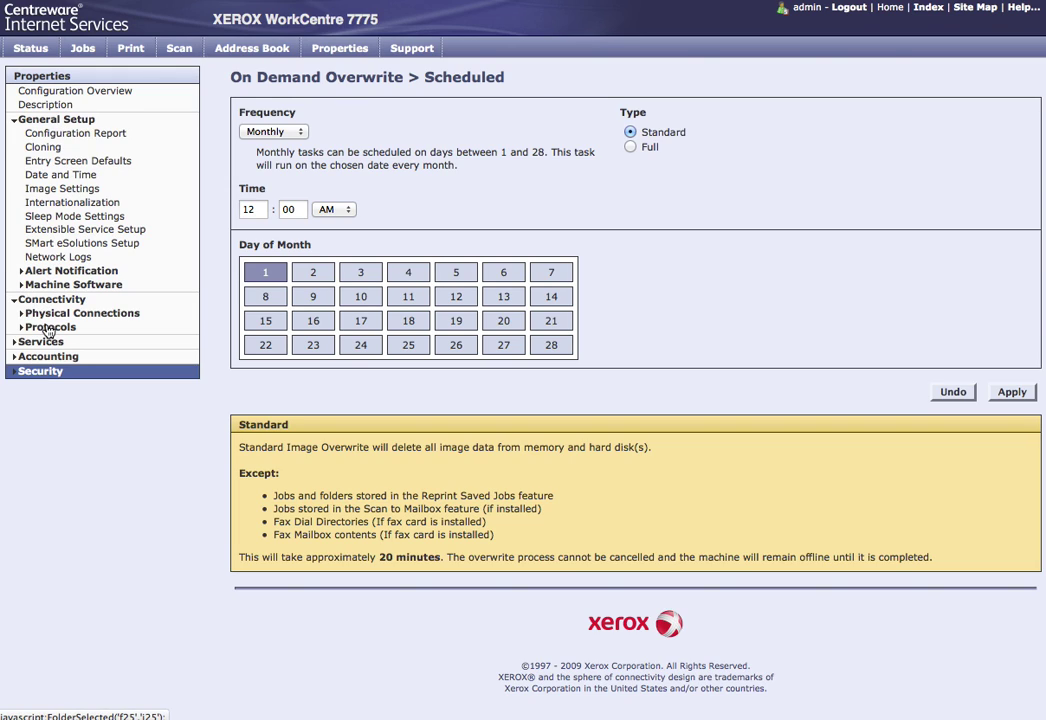
pyautogui.click(48, 328)
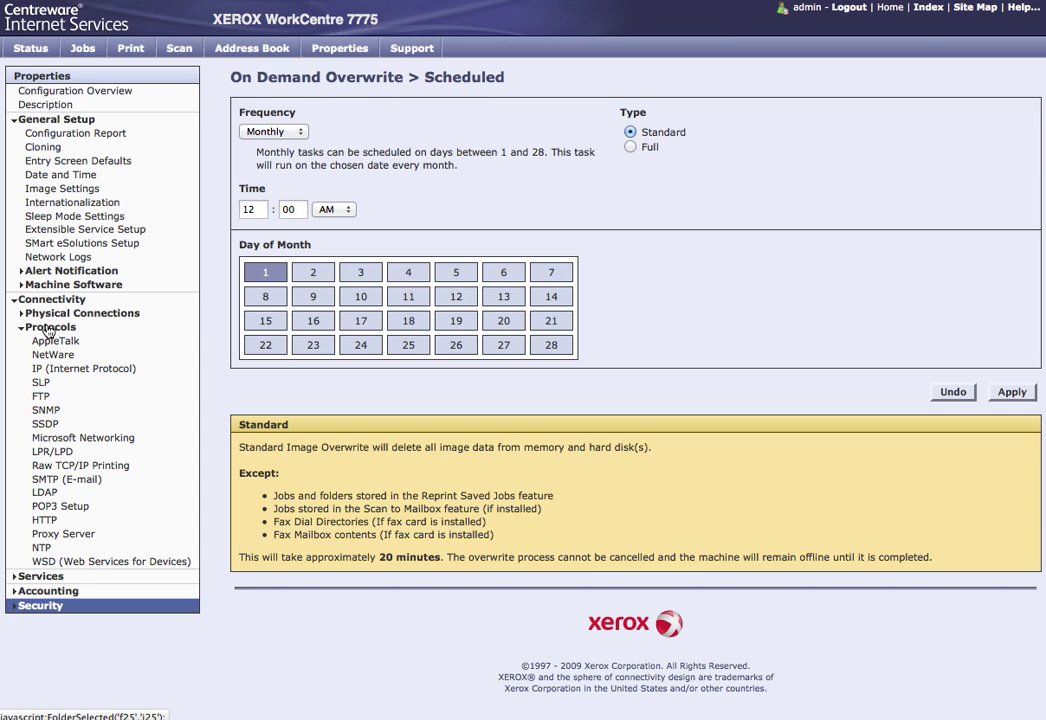
pyautogui.click(86, 368)
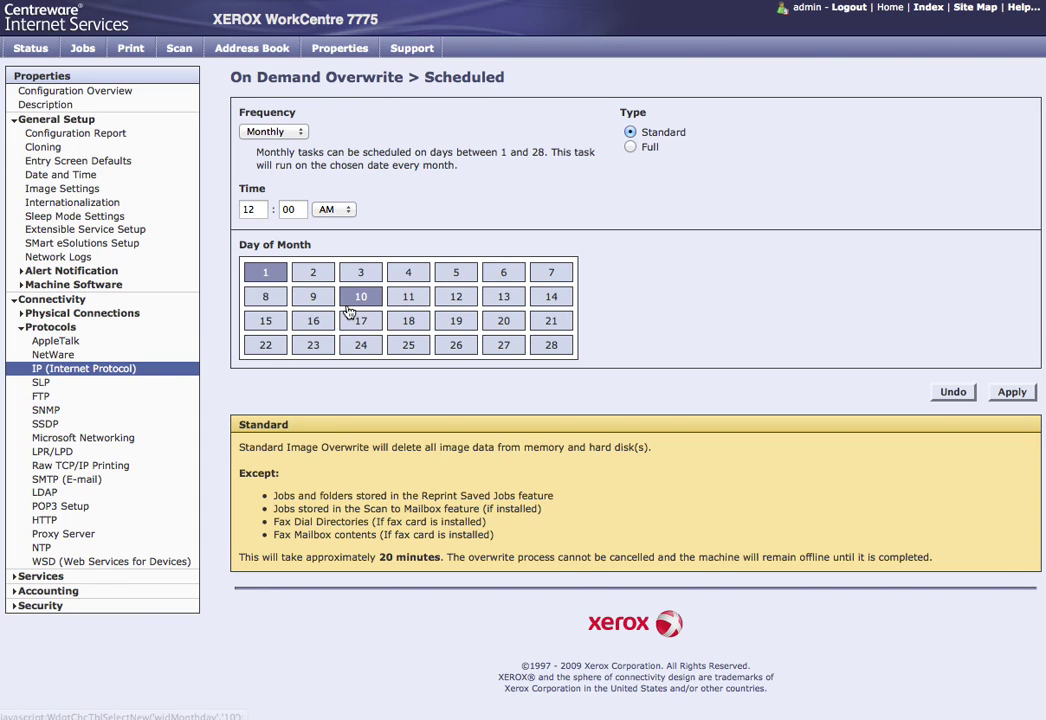
pyautogui.click(190, 366)
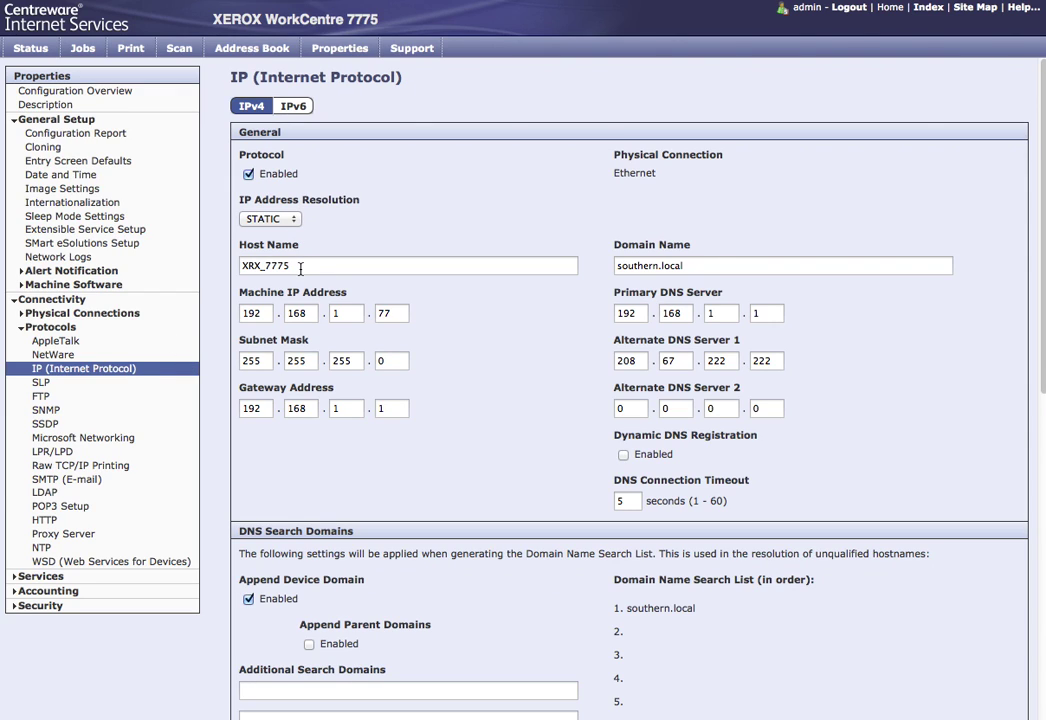
# Step: Review host XRX_7775, domain southern.local, gateway and DNS values, then apply without changes
pyautogui.click(300, 266)
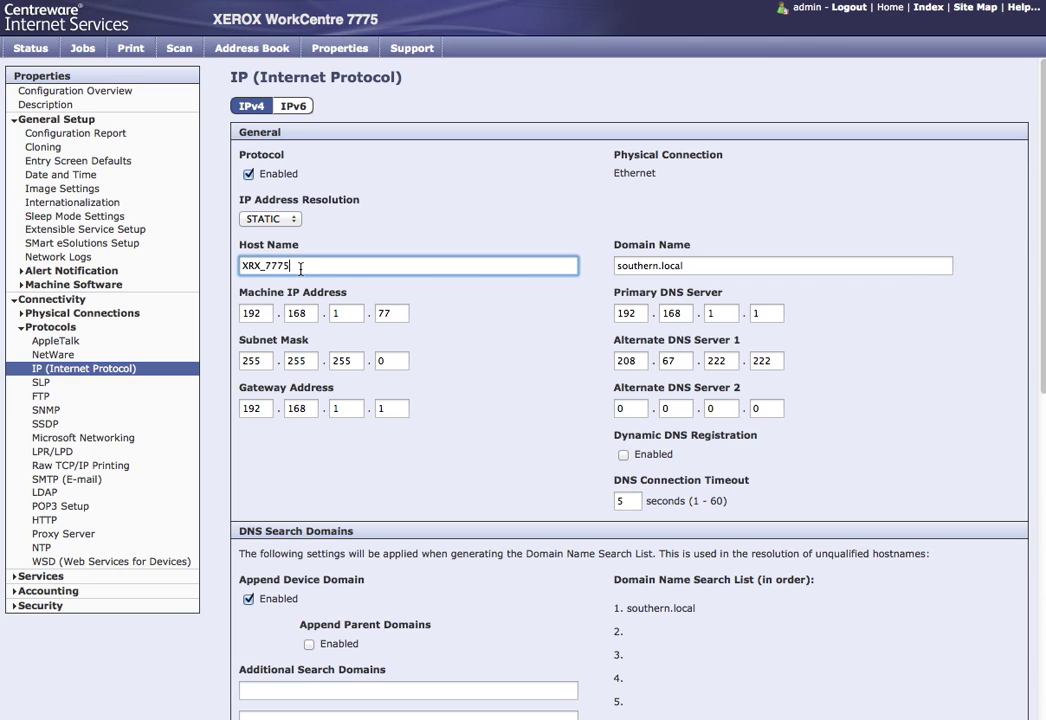
pyautogui.click(712, 266)
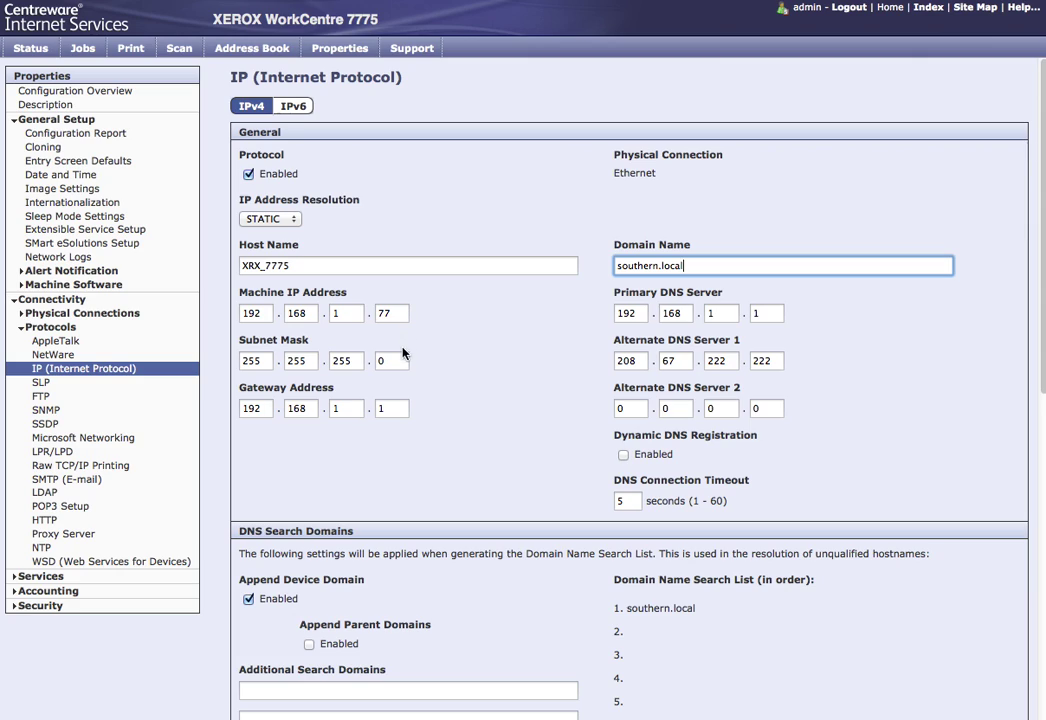
pyautogui.click(395, 408)
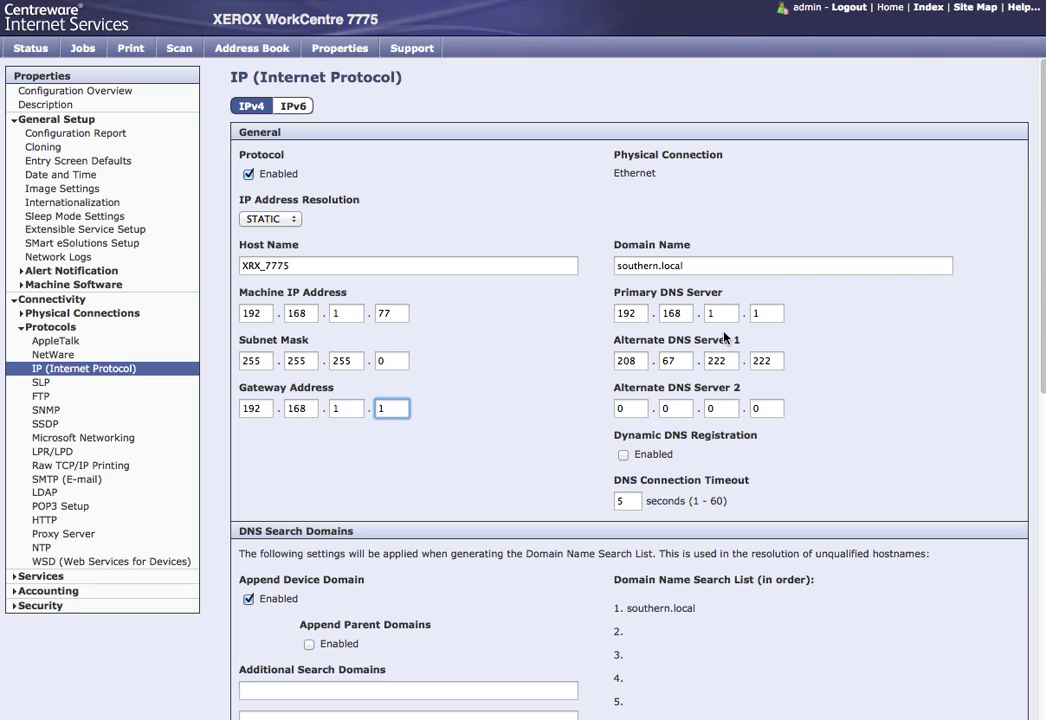
pyautogui.click(770, 313)
pyautogui.click(770, 366)
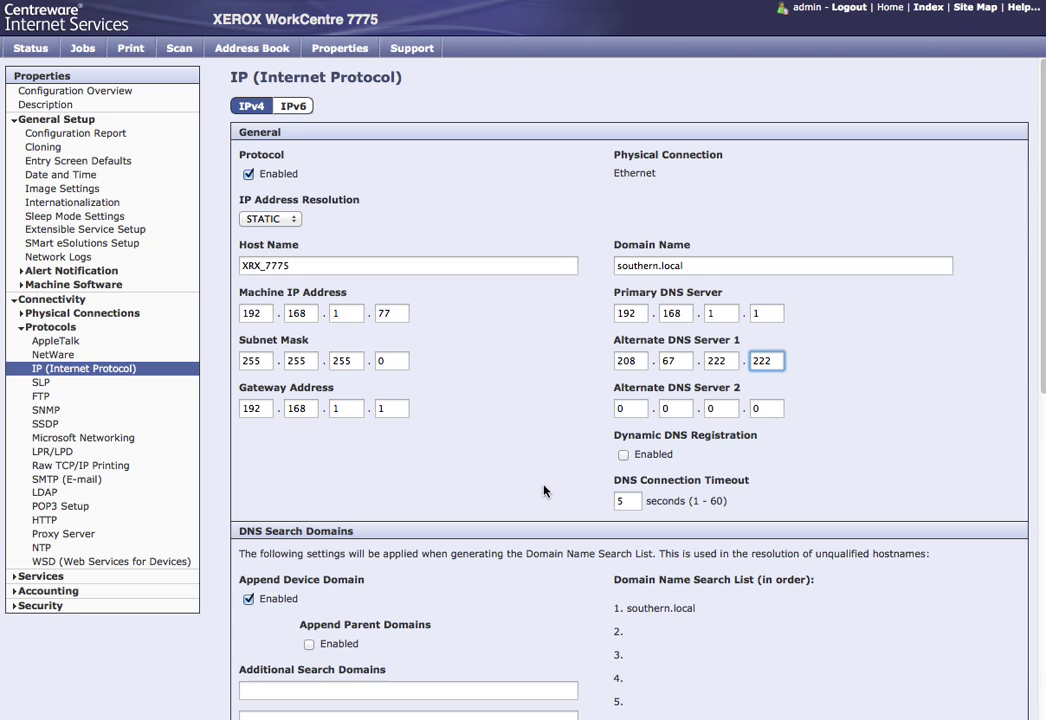
pyautogui.scroll(-5, 544, 490)
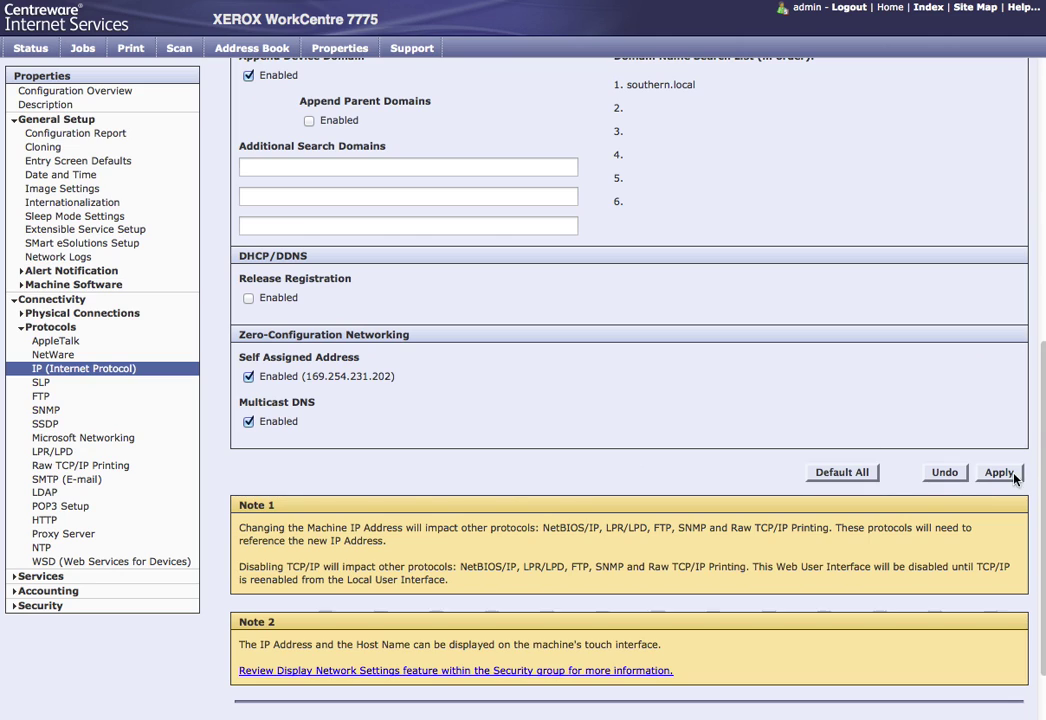
pyautogui.click(1000, 473)
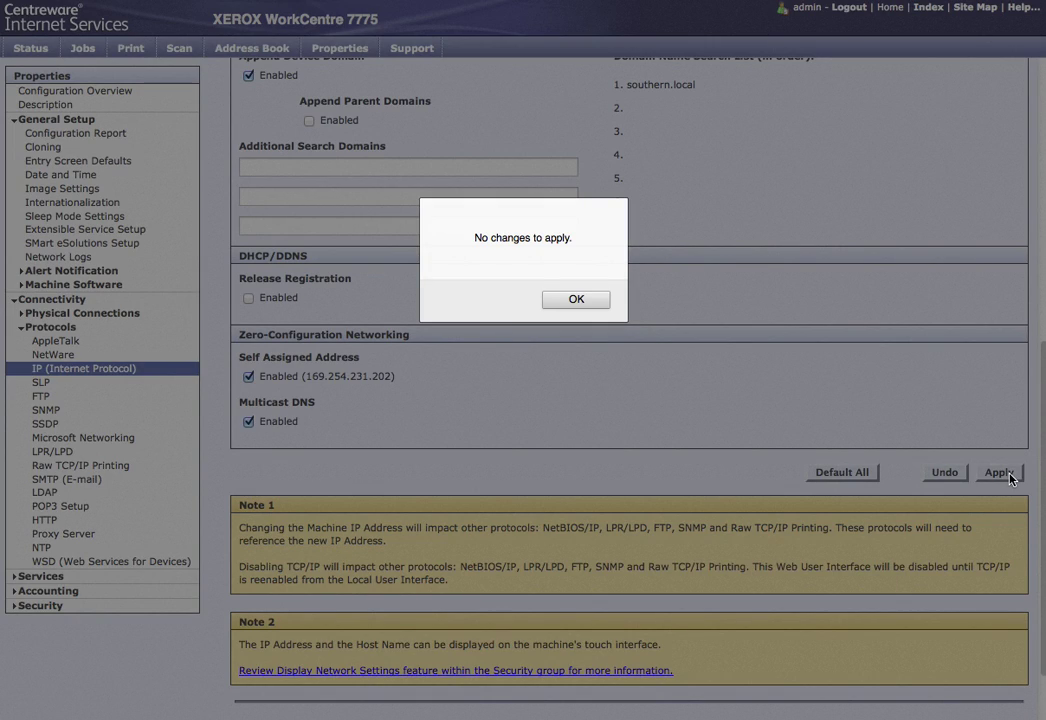
pyautogui.click(575, 300)
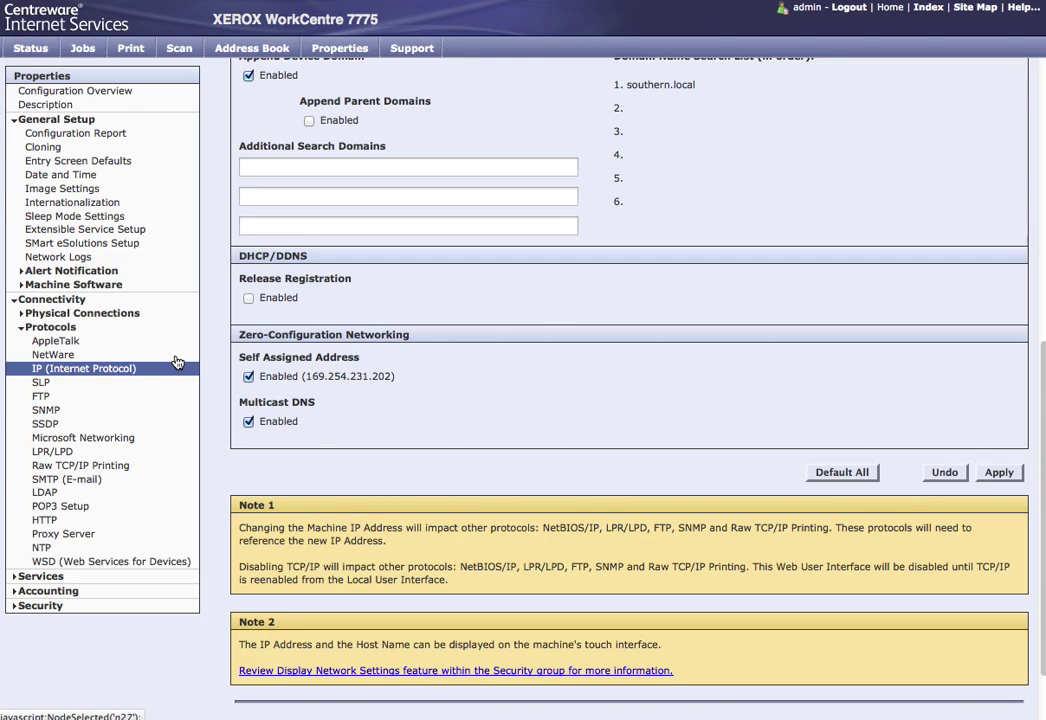
# Step: Open the SMTP (E-mail) page and review the host name option and port 25
pyautogui.click(70, 480)
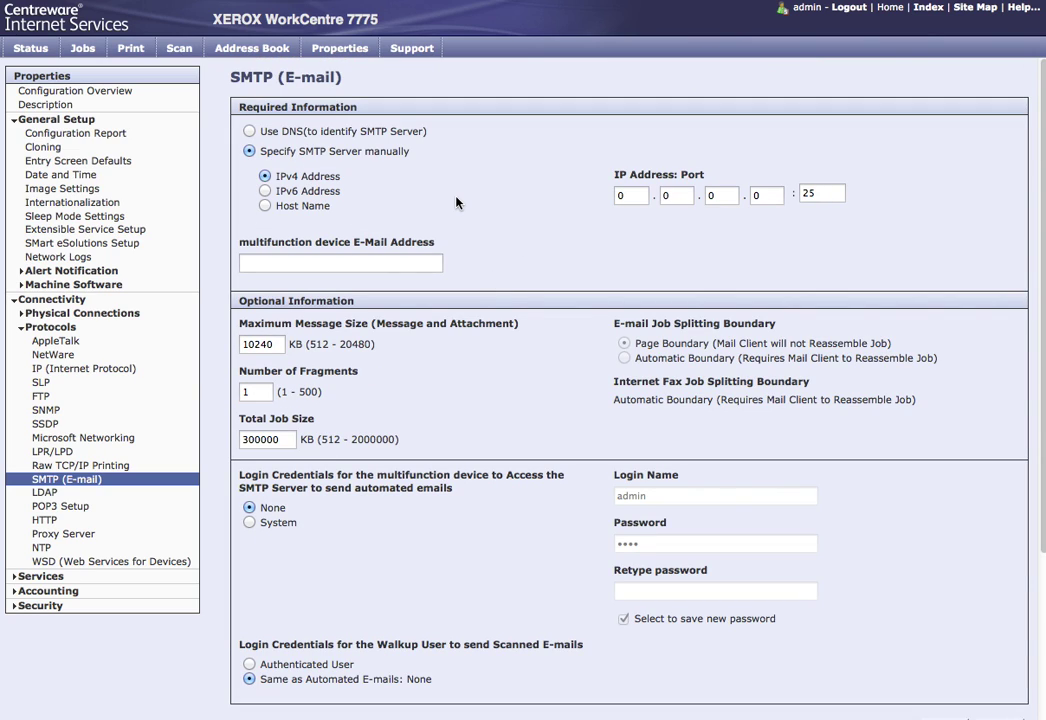
pyautogui.click(640, 195)
pyautogui.click(266, 207)
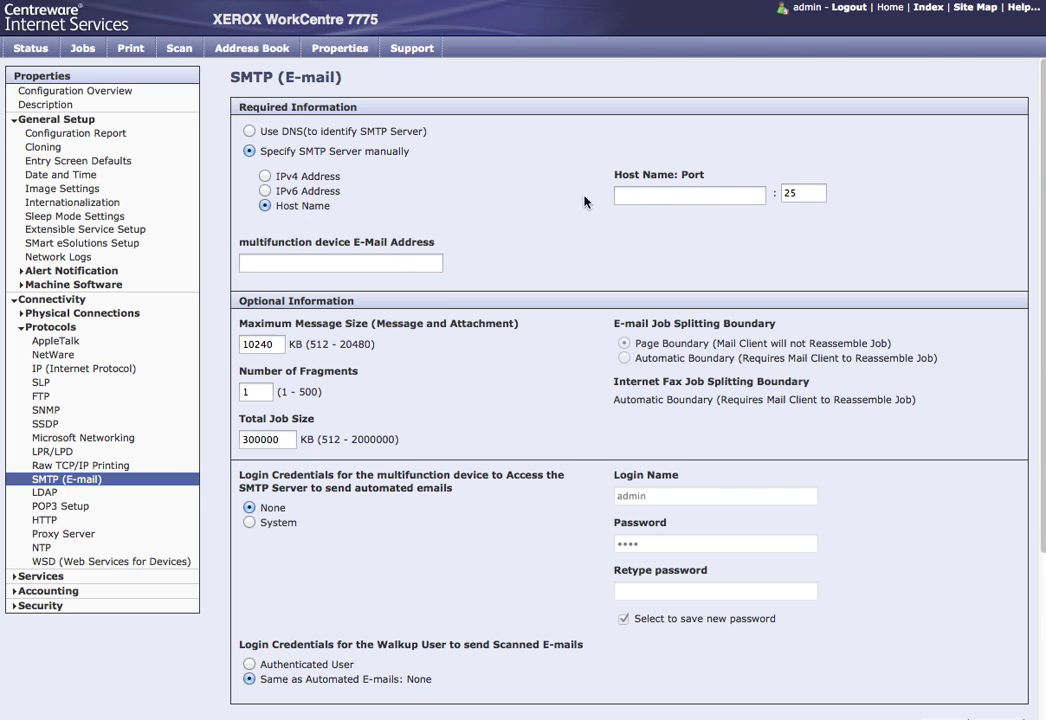
pyautogui.click(679, 197)
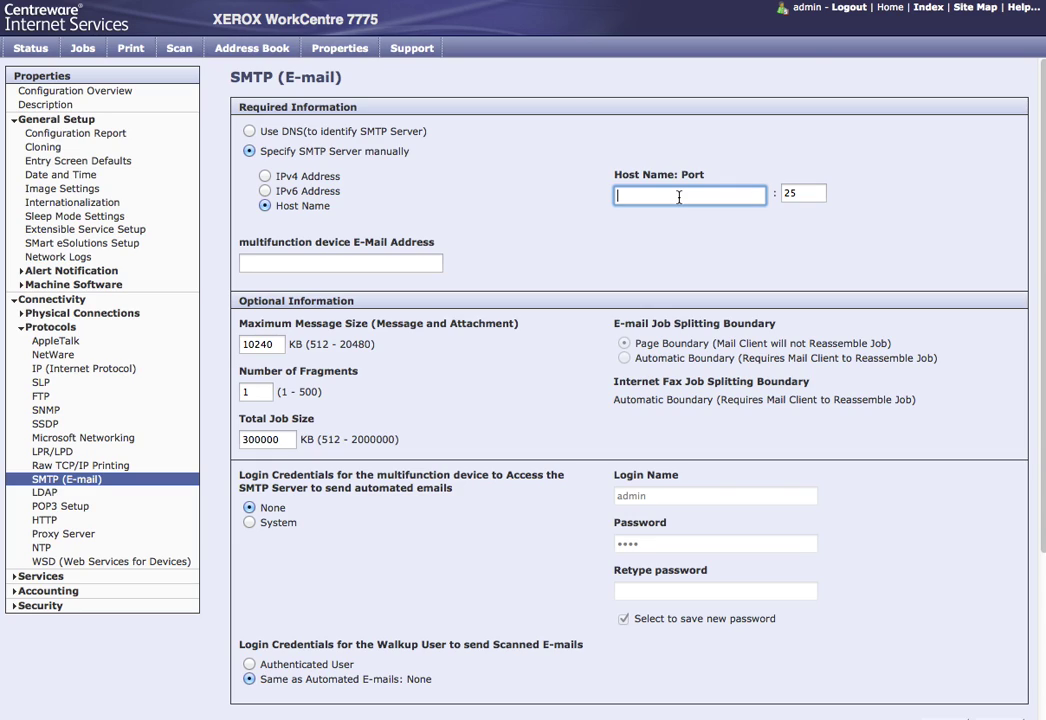
pyautogui.click(821, 194)
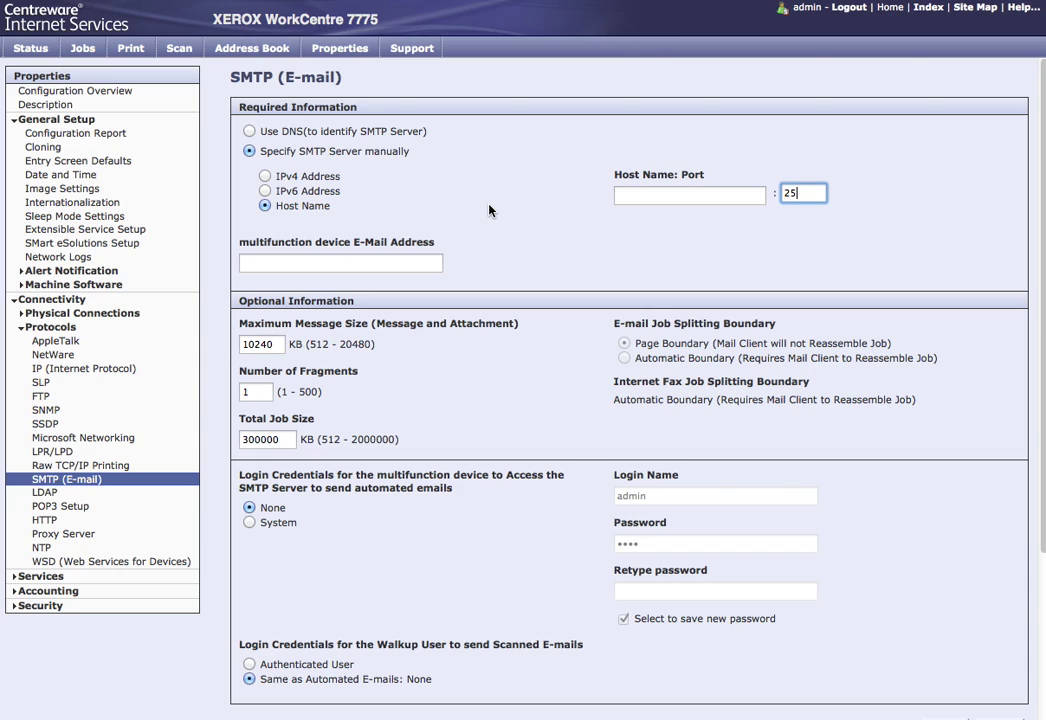
# Step: Identify the SMTP server by IPv4 address 192.168.1.11
pyautogui.click(265, 176)
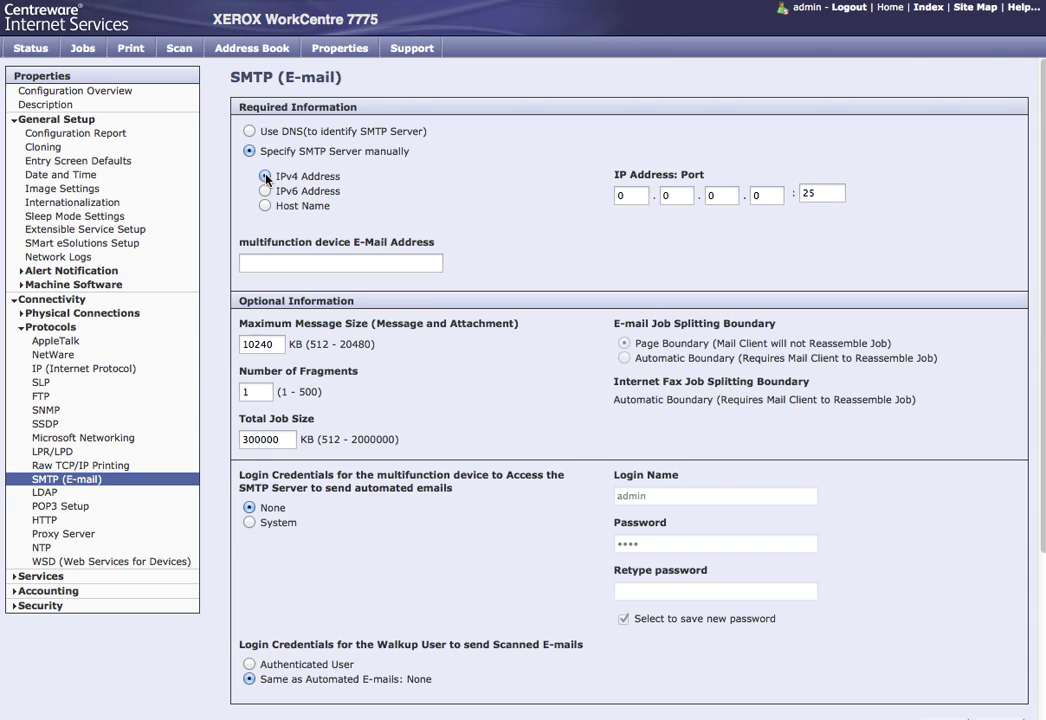
pyautogui.click(629, 198)
pyautogui.press('BackSpace')
pyautogui.write('192')
pyautogui.press('Tab')
pyautogui.write('168')
pyautogui.press('Tab')
pyautogui.write('1')
pyautogui.press('Tab')
pyautogui.write('11')
pyautogui.press('Tab')
pyautogui.press('Tab')
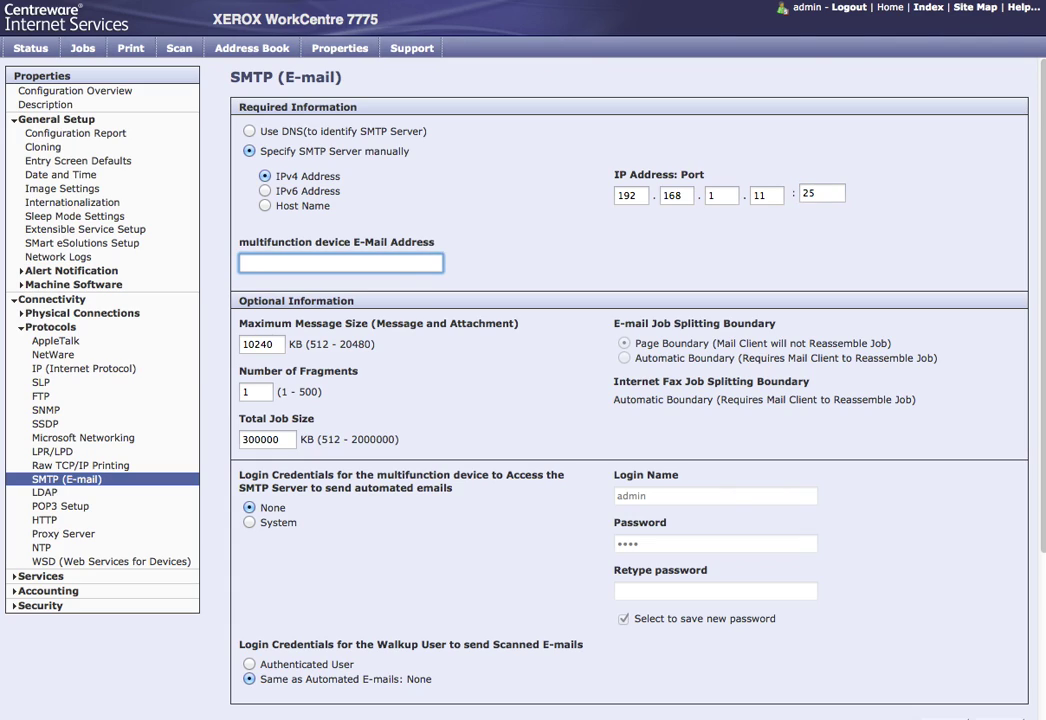
# Step: Fill in the multifunction device's e-mail address
pyautogui.scroll(-1, 566, 392)
pyautogui.scroll(-2, 566, 392)
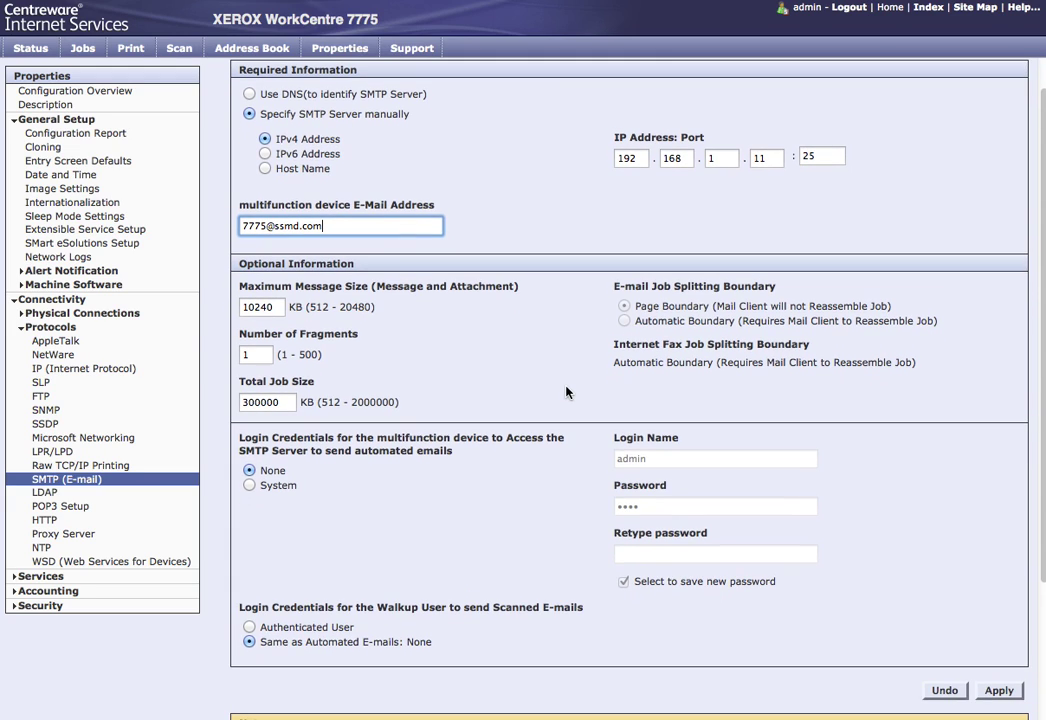
# Step: Switch automated e-mail login to System and edit the login name and password fields
pyautogui.click(277, 307)
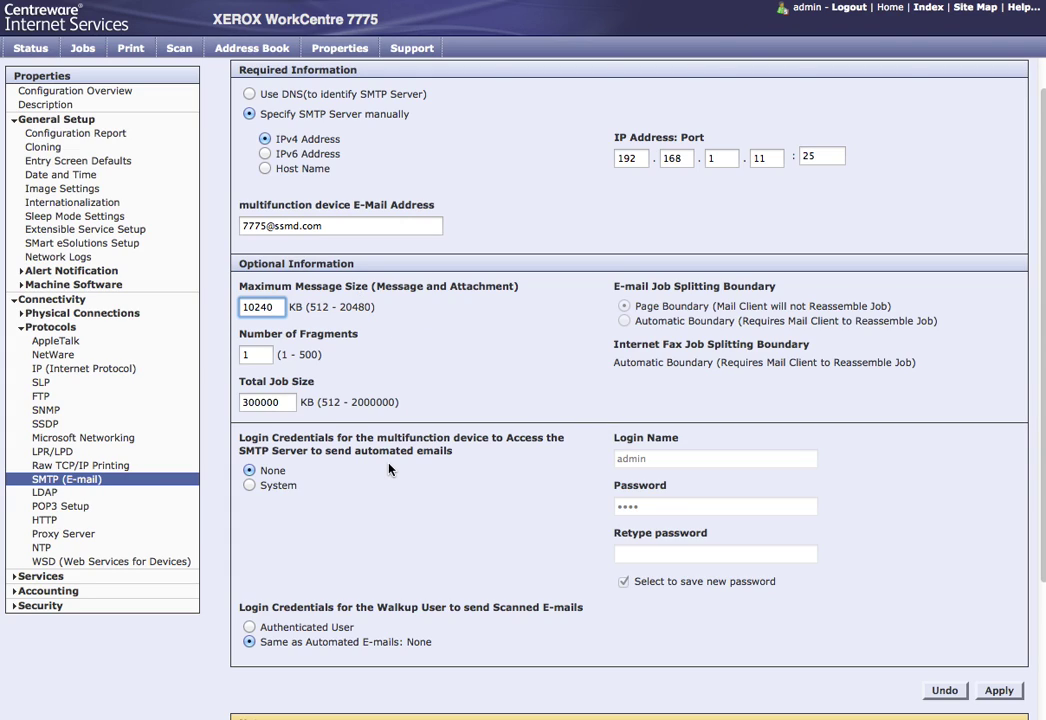
pyautogui.scroll(-2, 389, 468)
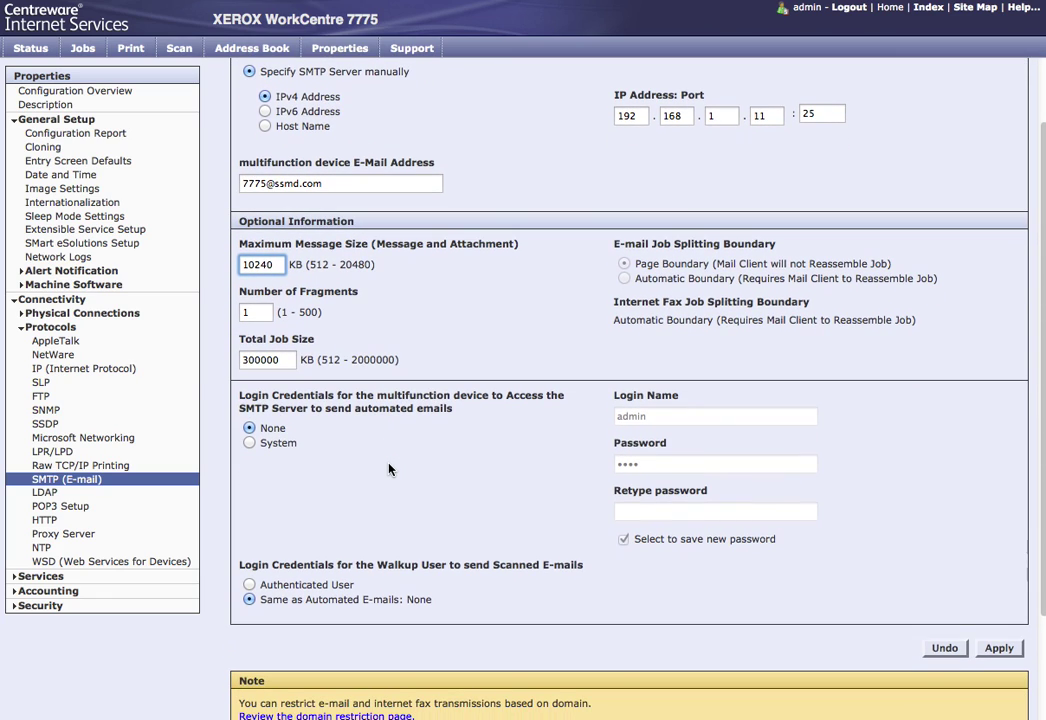
pyautogui.click(250, 444)
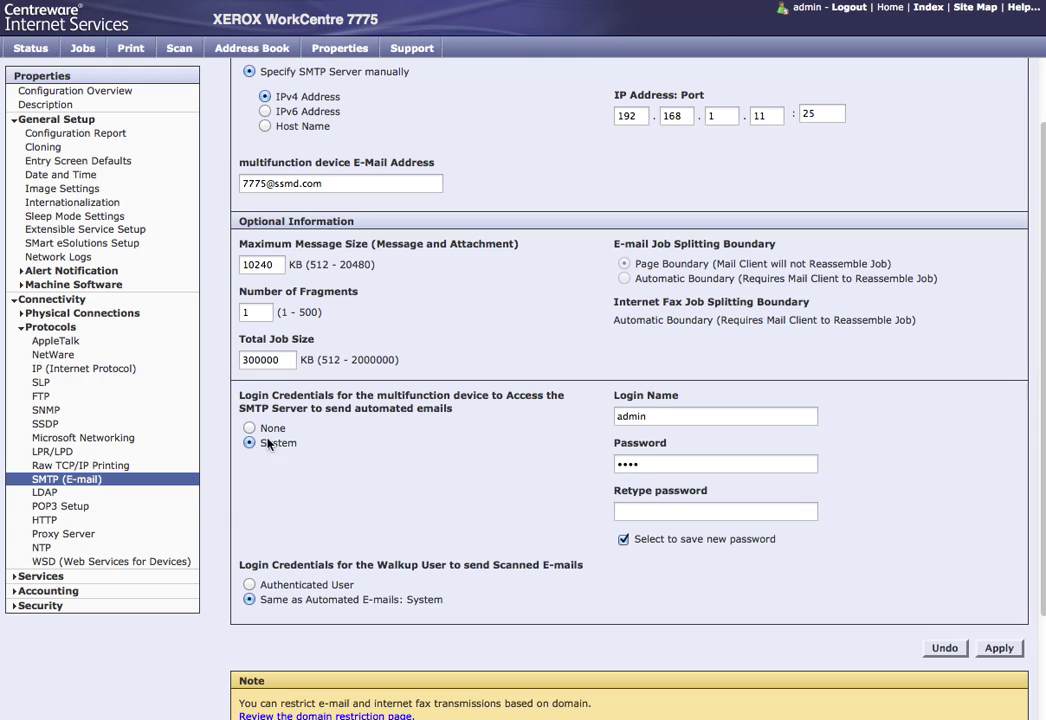
pyautogui.click(705, 423)
pyautogui.press('BackSpace')
pyautogui.press('BackSpace')
pyautogui.press('BackSpace')
pyautogui.press('BackSpace')
pyautogui.press('BackSpace')
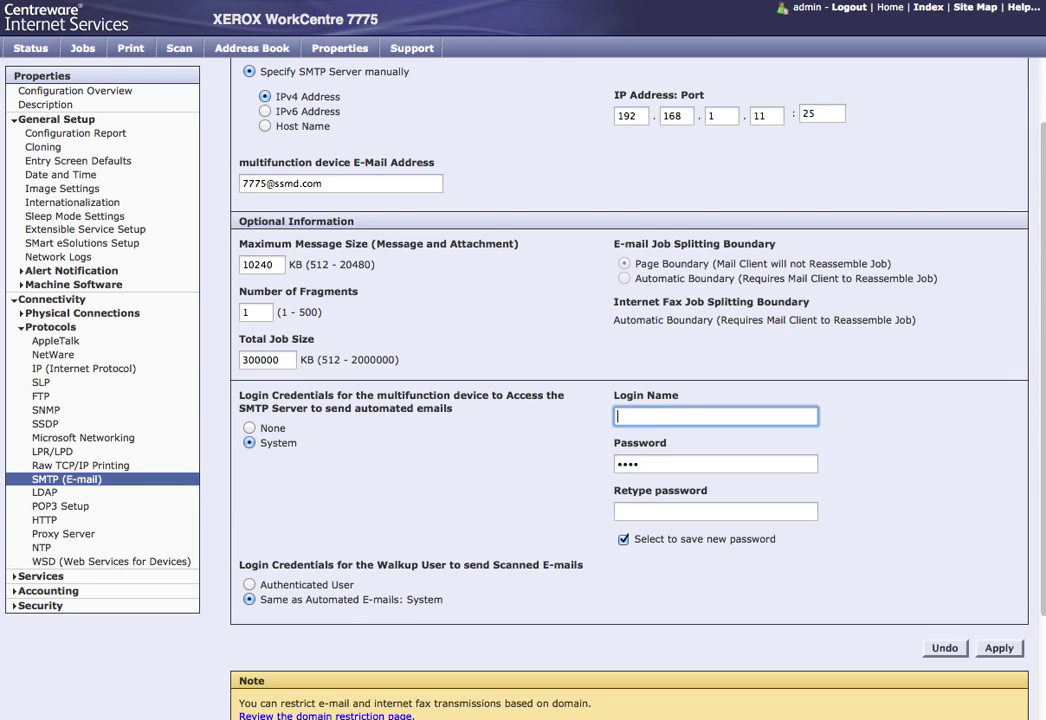
pyautogui.write('user')
pyautogui.press('Tab')
pyautogui.press('BackSpace')
pyautogui.press('Tab')
pyautogui.click(724, 415)
pyautogui.write('@doman.com')
pyautogui.press('Tab')
pyautogui.press('Tab')
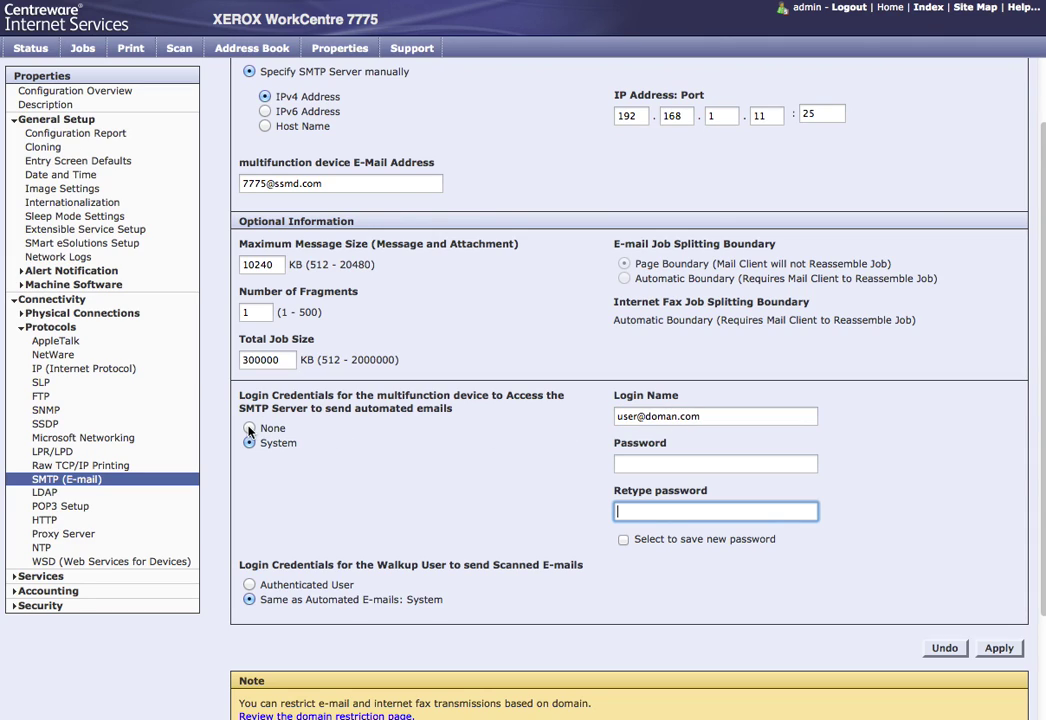
# Step: Set SMTP login credentials back to None and apply the settings
pyautogui.click(271, 428)
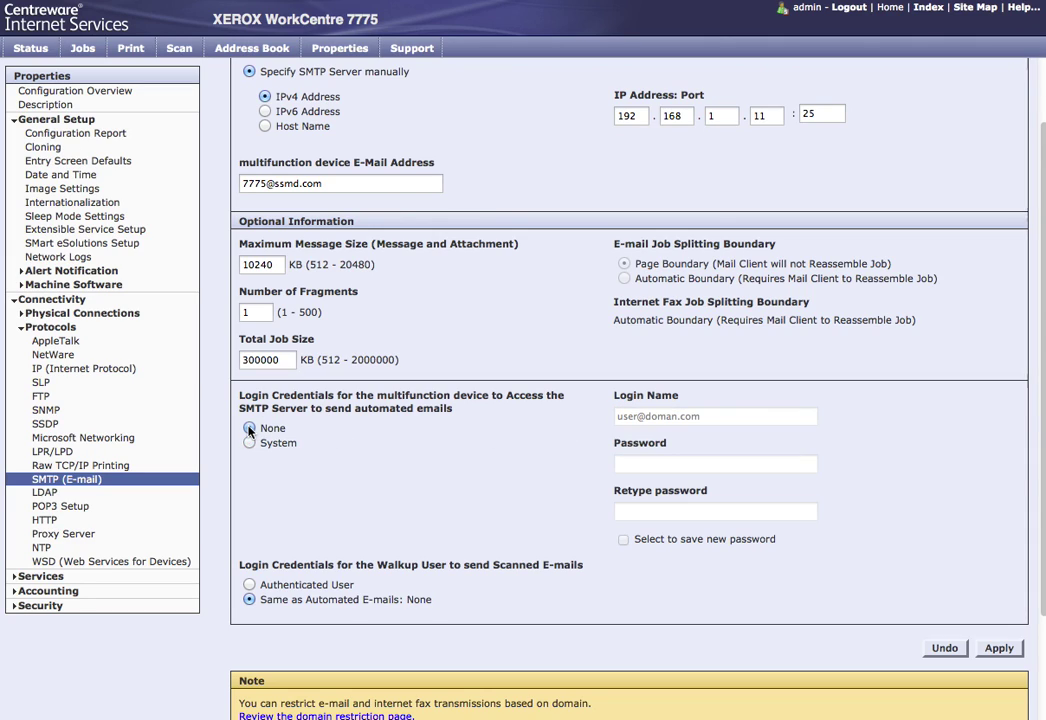
pyautogui.click(997, 650)
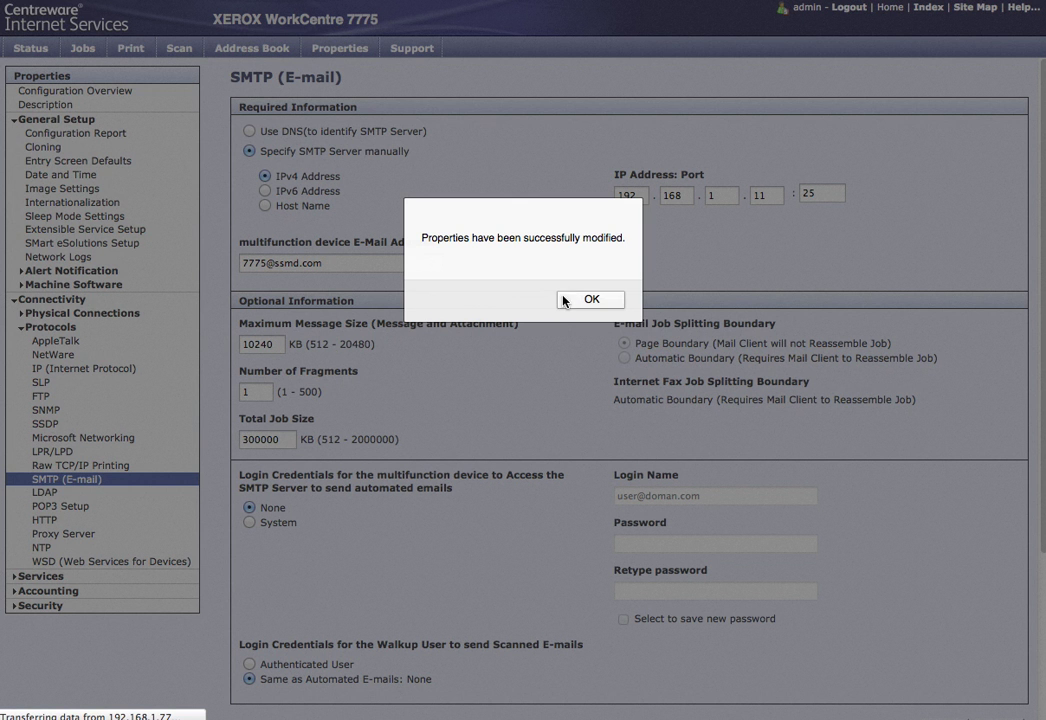
pyautogui.click(566, 301)
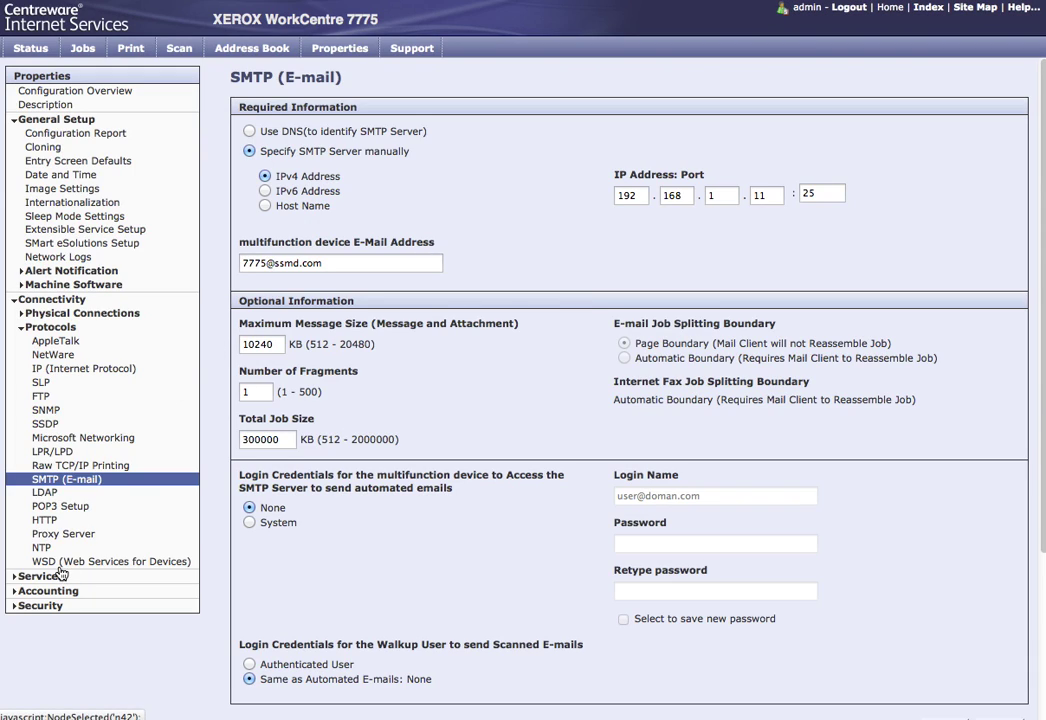
# Step: Add a new LDAP server named LDAP at IP 192.168.1.11
pyautogui.click(52, 493)
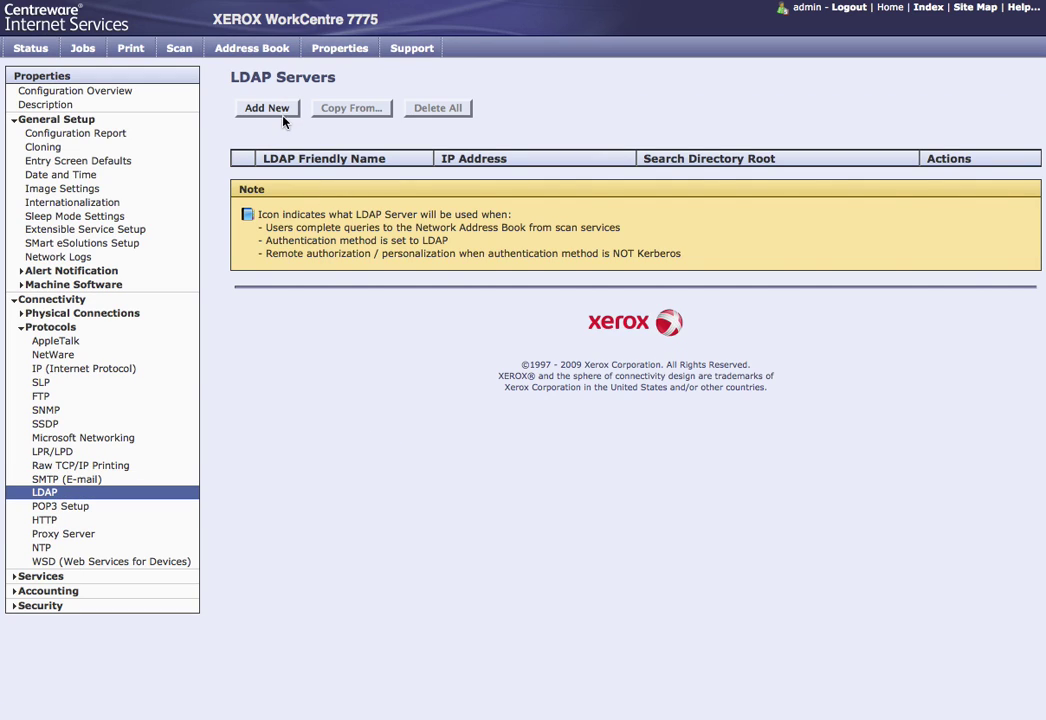
pyautogui.click(268, 108)
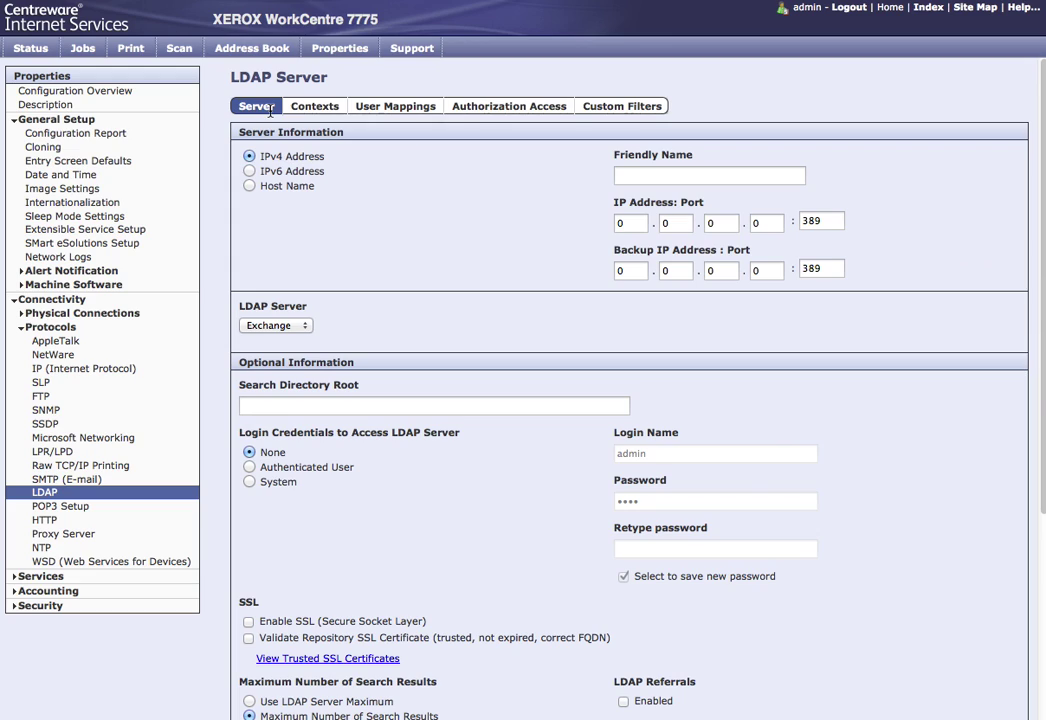
pyautogui.click(671, 176)
pyautogui.write('LDAP')
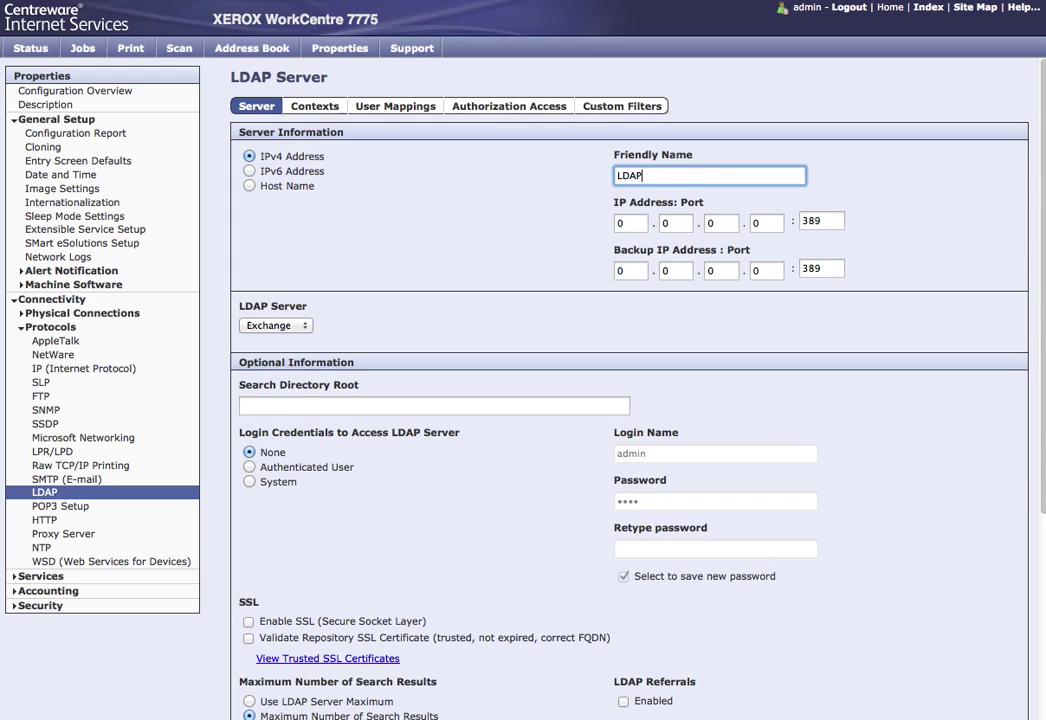
pyautogui.press('Tab')
pyautogui.press('BackSpace')
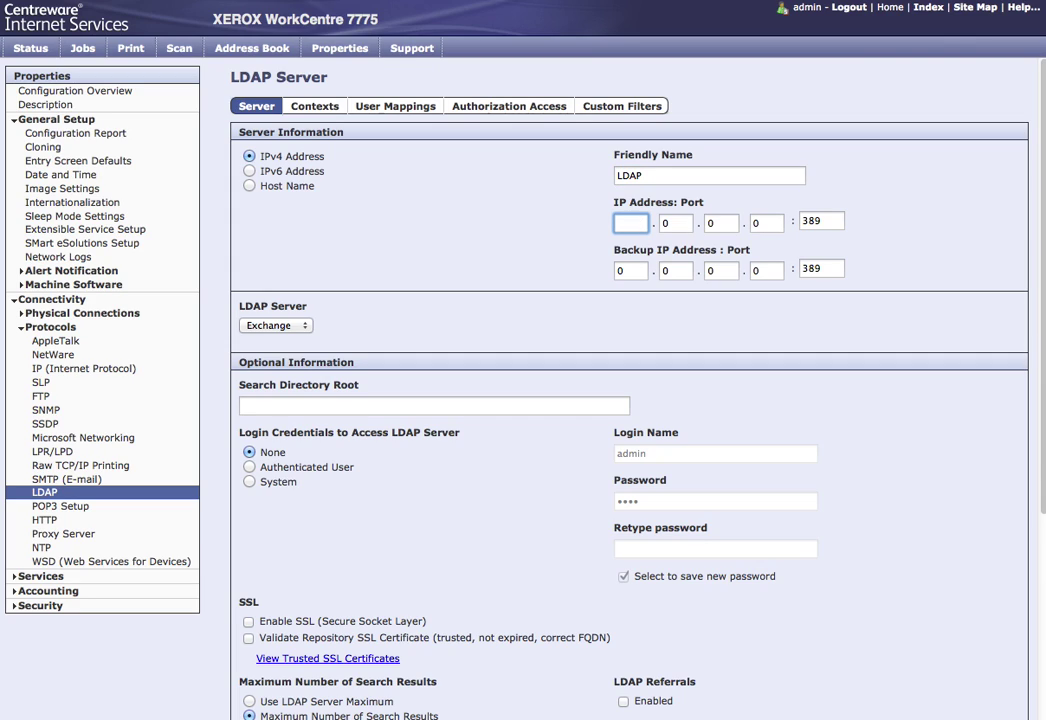
pyautogui.write('192.')
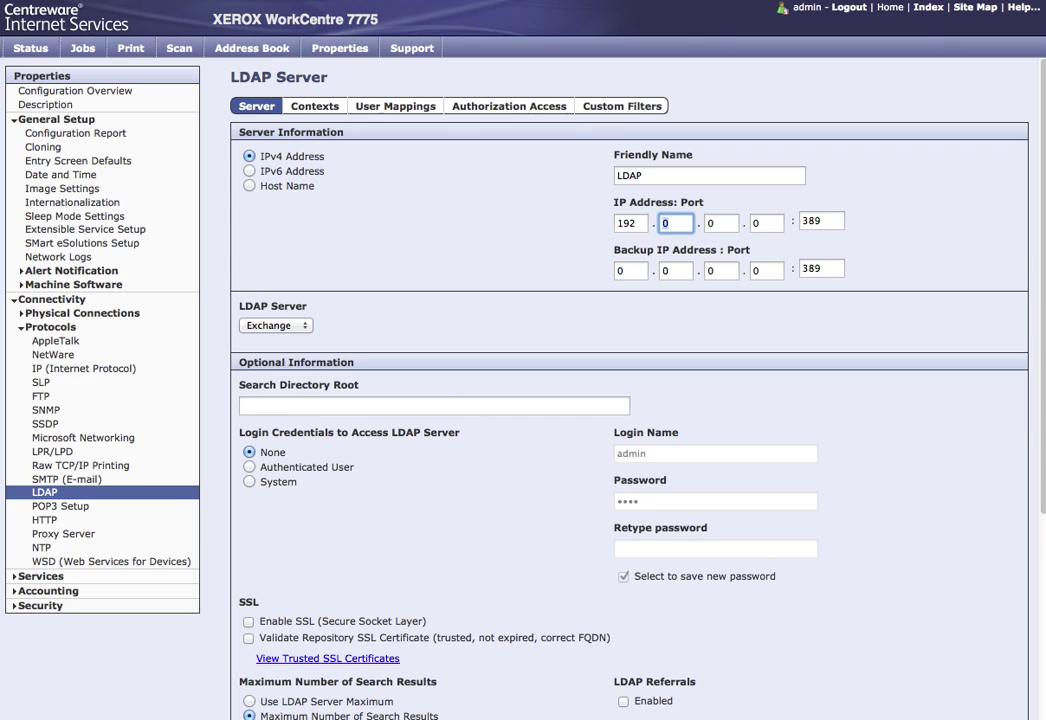
pyautogui.write('168')
pyautogui.press('Tab')
pyautogui.write('1')
pyautogui.press('Tab')
pyautogui.write('11')
pyautogui.press('Tab')
pyautogui.press('Tab')
pyautogui.press('Tab')
pyautogui.press('Tab')
pyautogui.press('Tab')
pyautogui.press('Tab')
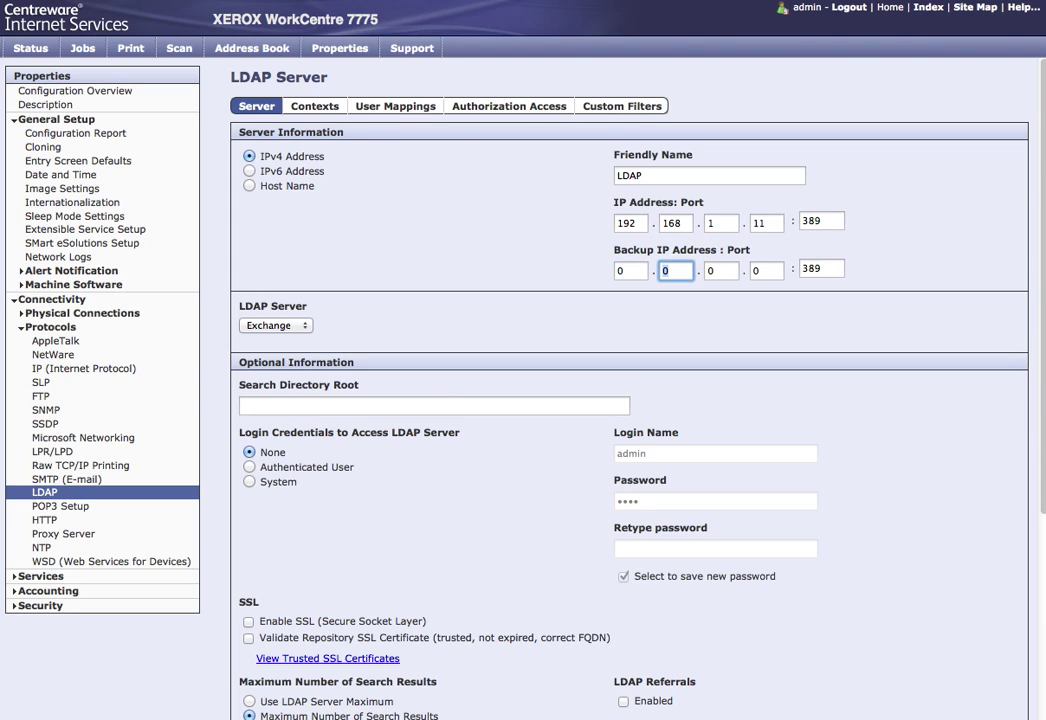
pyautogui.press('Tab')
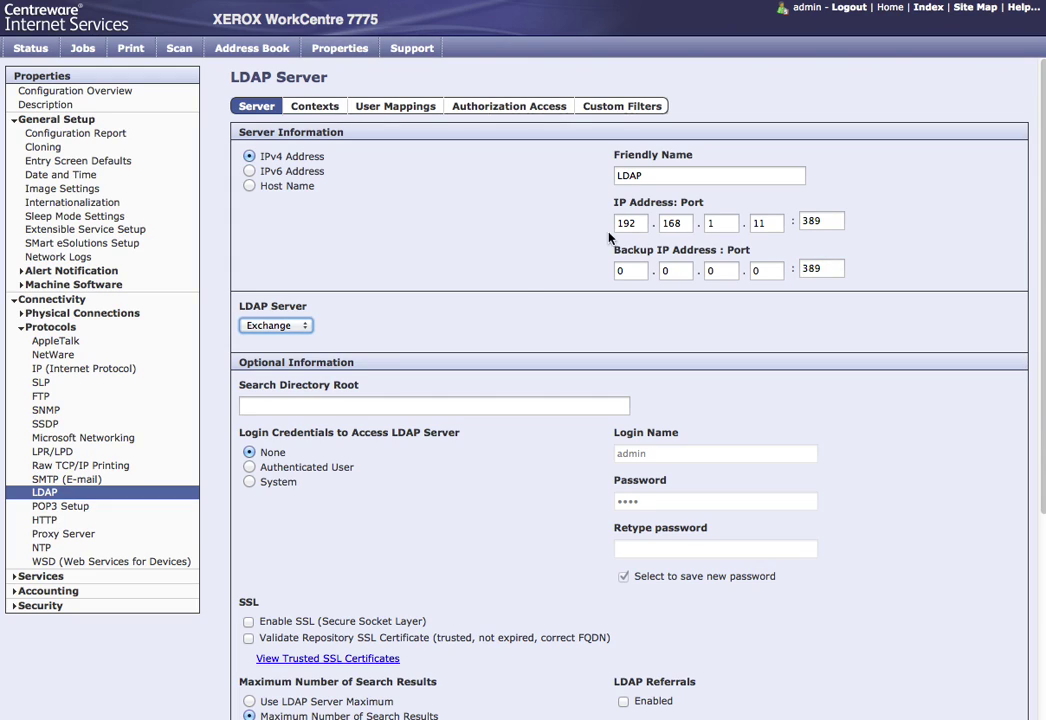
# Step: Keep the Exchange server type and set search root dc=southern,dc=local
pyautogui.click(302, 327)
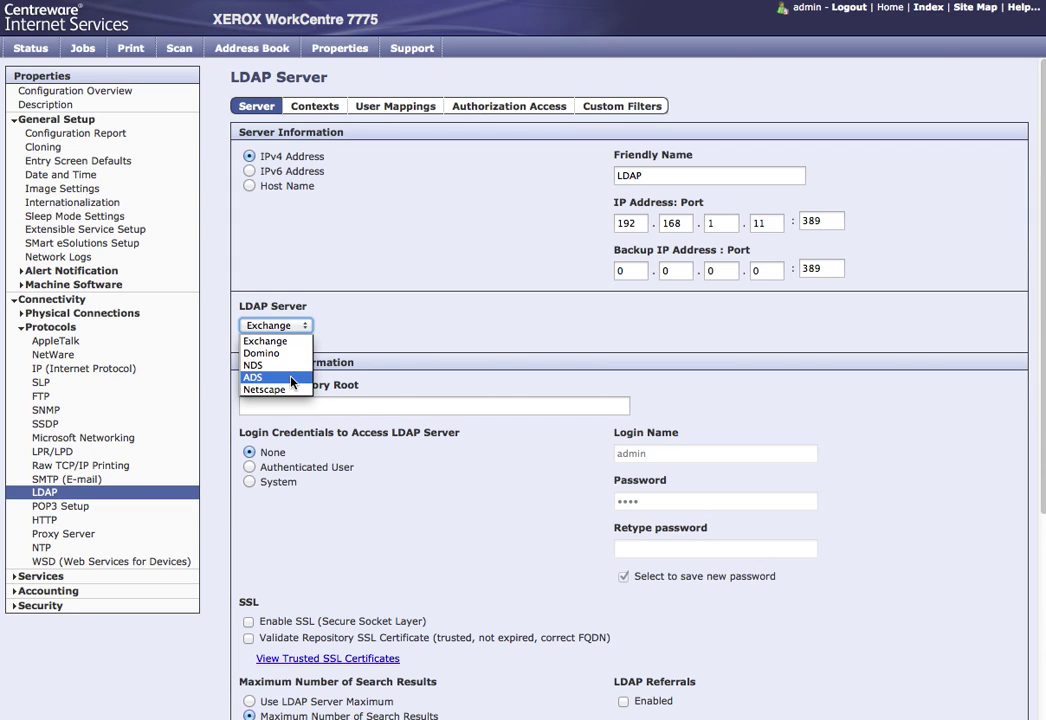
pyautogui.click(379, 328)
pyautogui.click(325, 406)
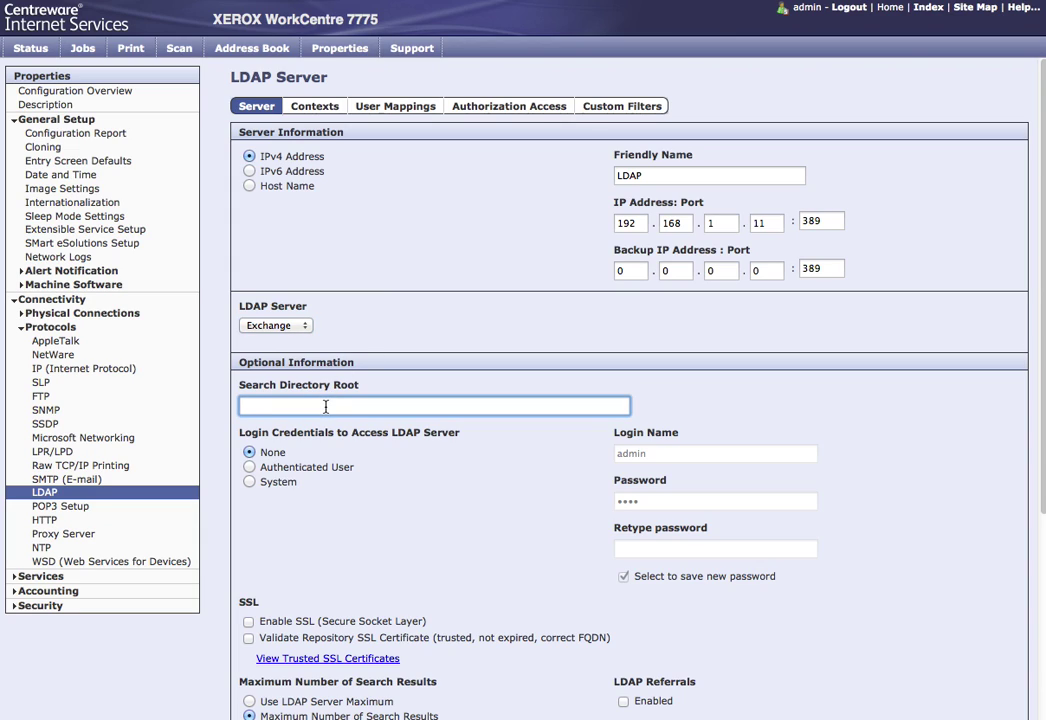
pyautogui.write('dc=southern')
pyautogui.write(',dc=local')
# Step: Use System credentials with the service-account login name and password, then apply the LDAP settings
pyautogui.click(250, 482)
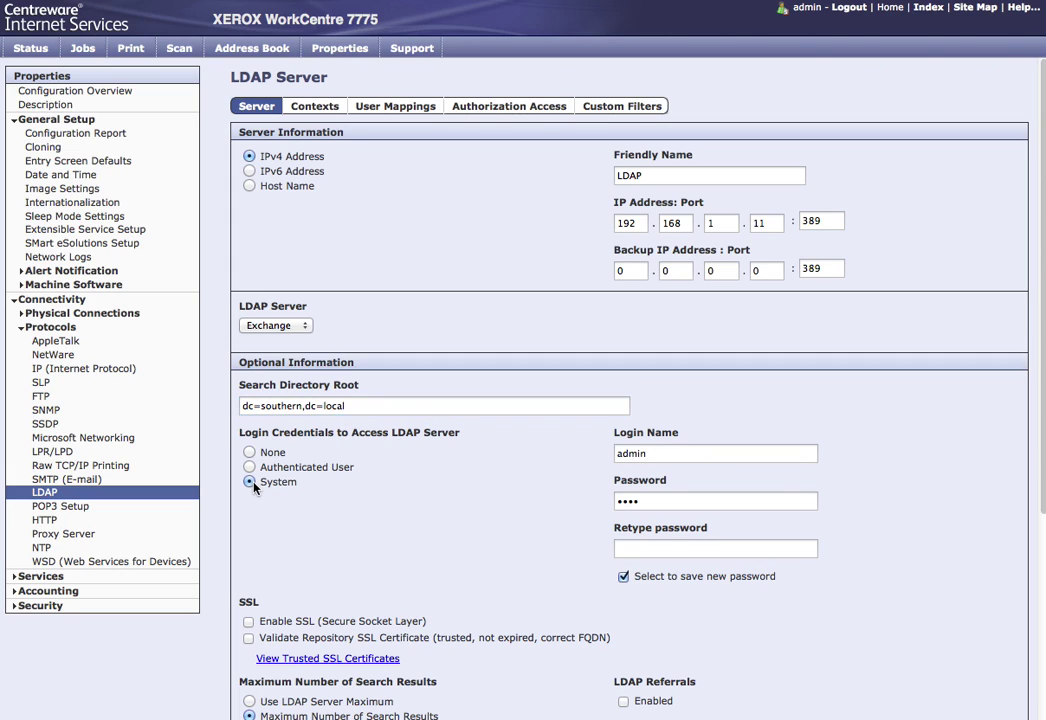
pyautogui.click(766, 455)
pyautogui.press('BackSpace')
pyautogui.press('BackSpace')
pyautogui.press('BackSpace')
pyautogui.press('BackSpace')
pyautogui.press('BackSpace')
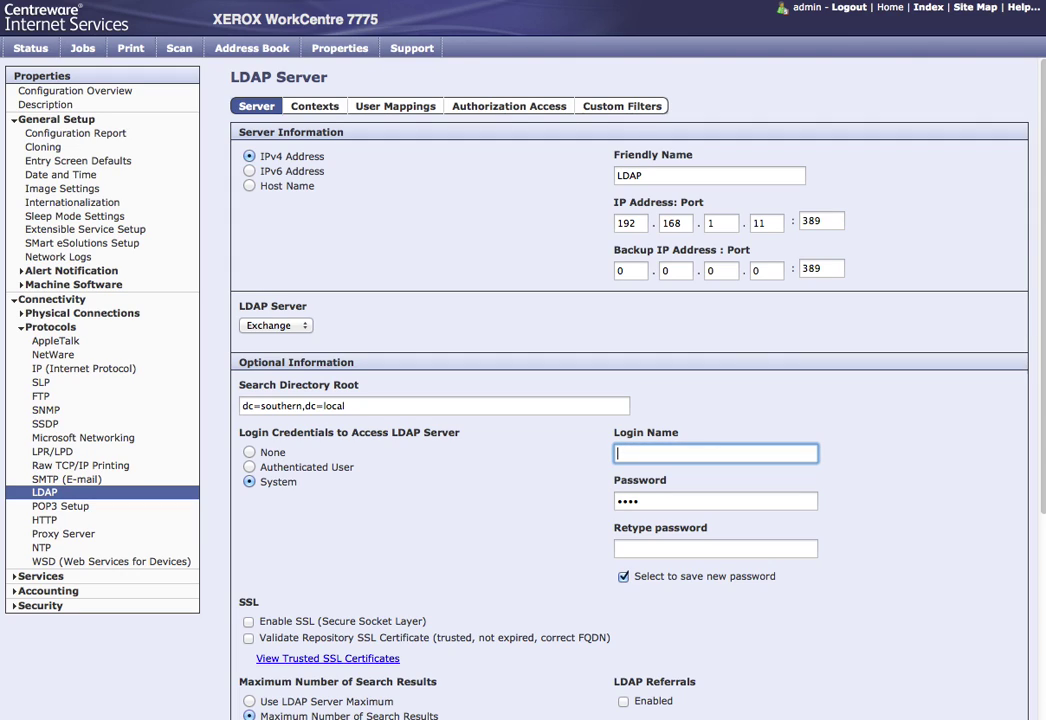
pyautogui.press('Tab')
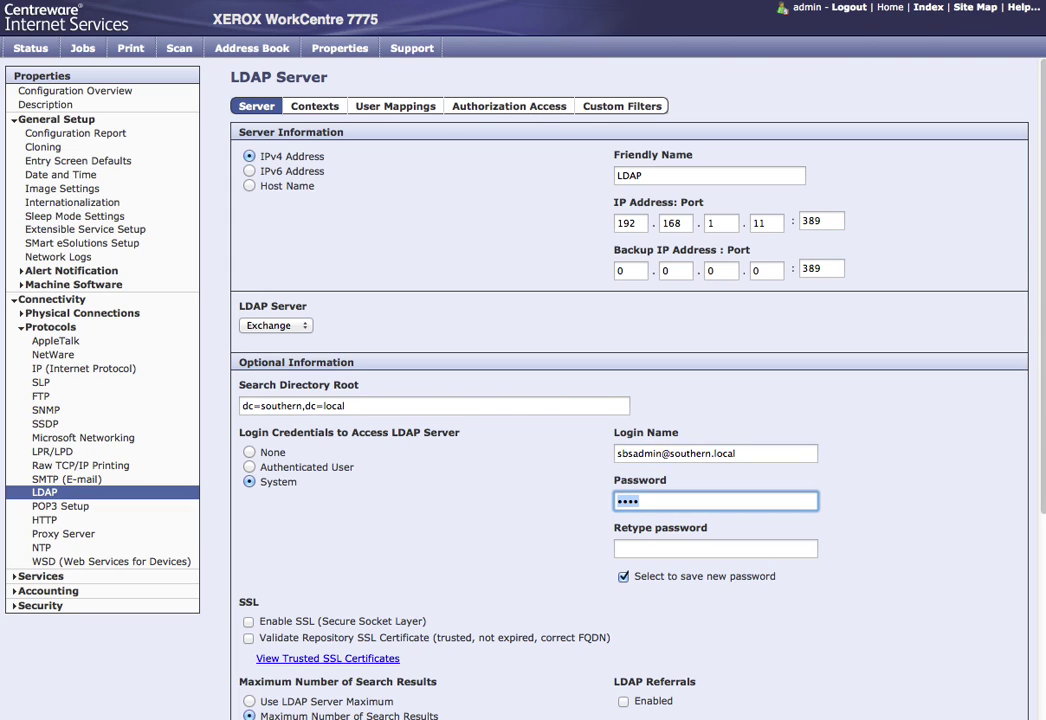
pyautogui.press('BackSpace')
pyautogui.write('•••••••••')
pyautogui.press('Tab')
pyautogui.write('•••••••••')
pyautogui.scroll(-5, 615, 504)
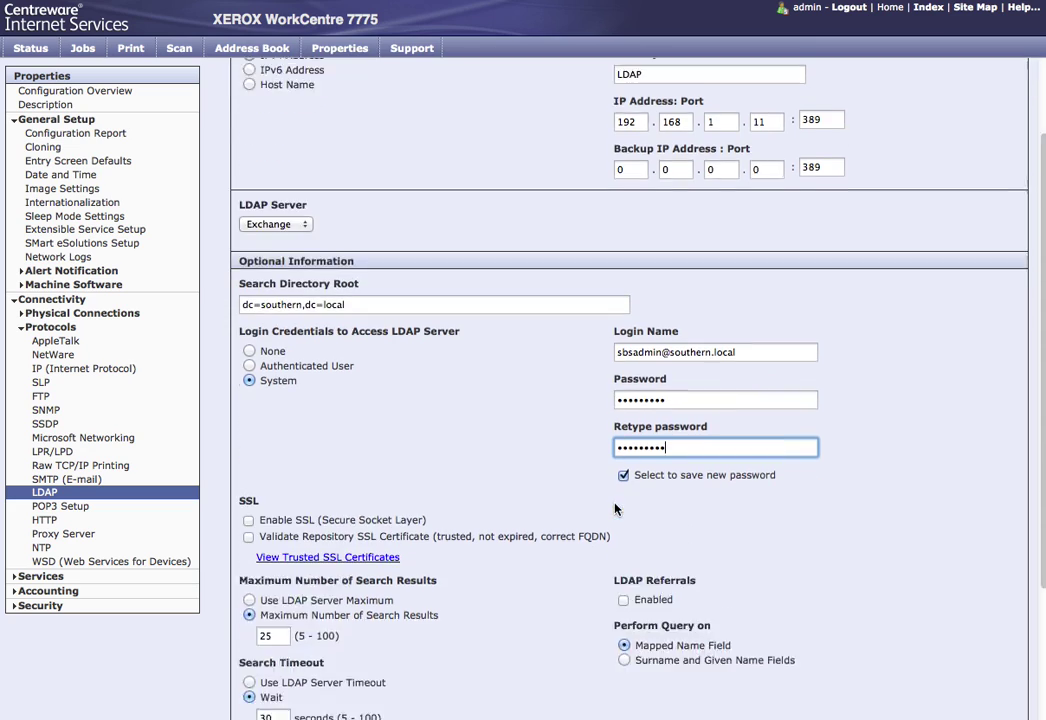
pyautogui.click(998, 584)
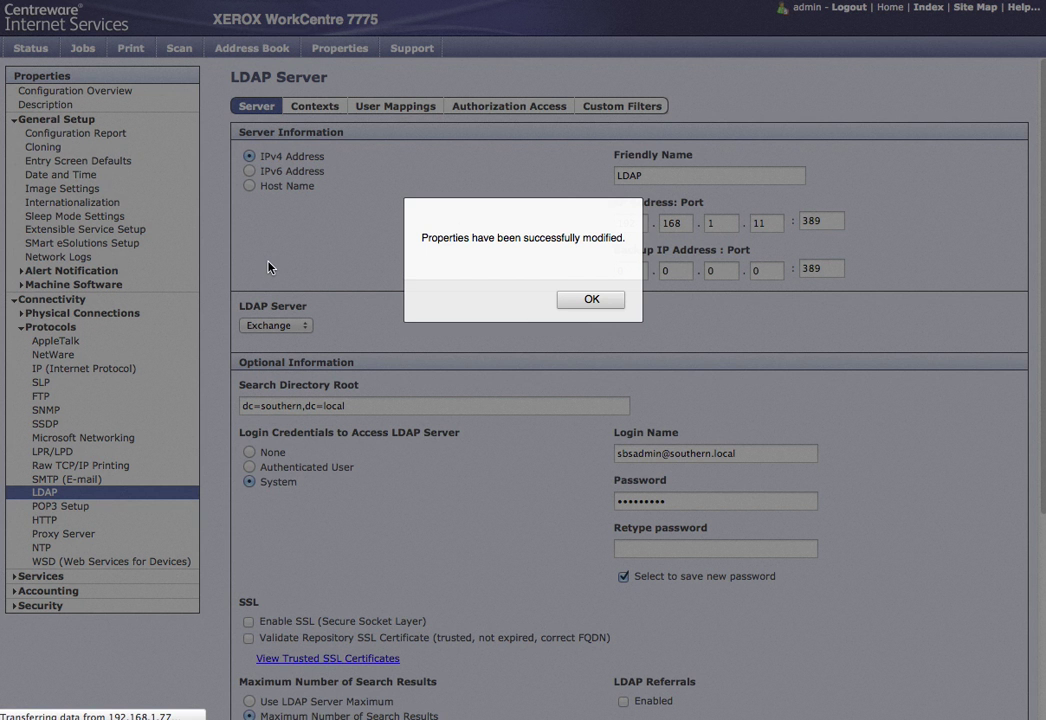
pyautogui.click(593, 300)
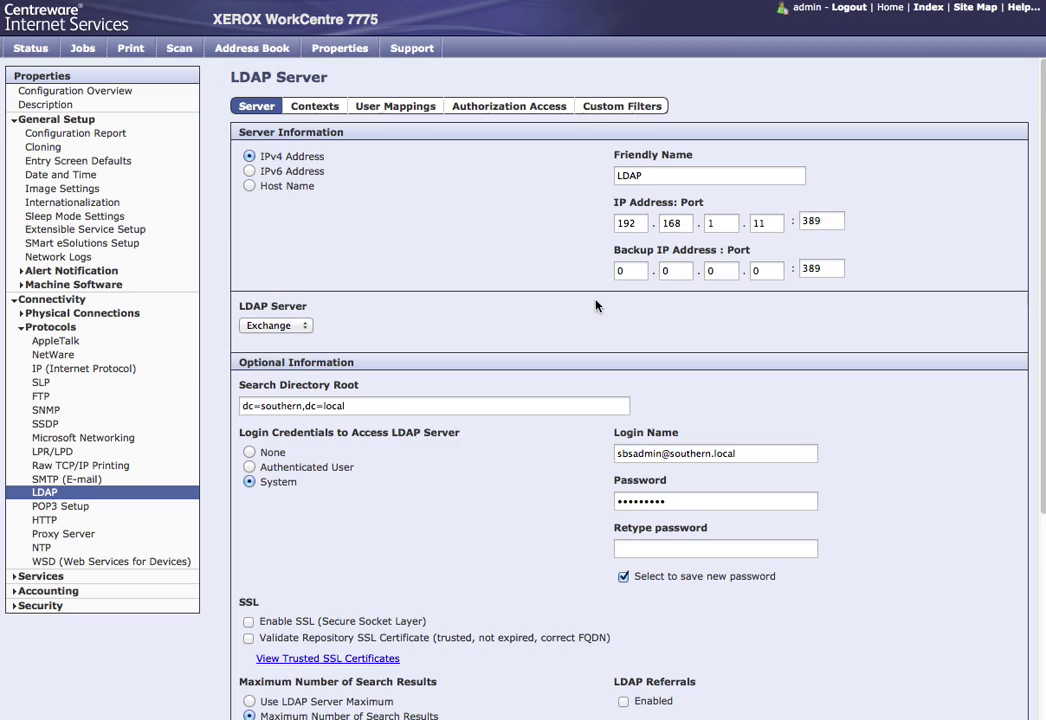
# Step: On the LDAP User Mappings tab, run a test lookup for a user name
pyautogui.click(395, 106)
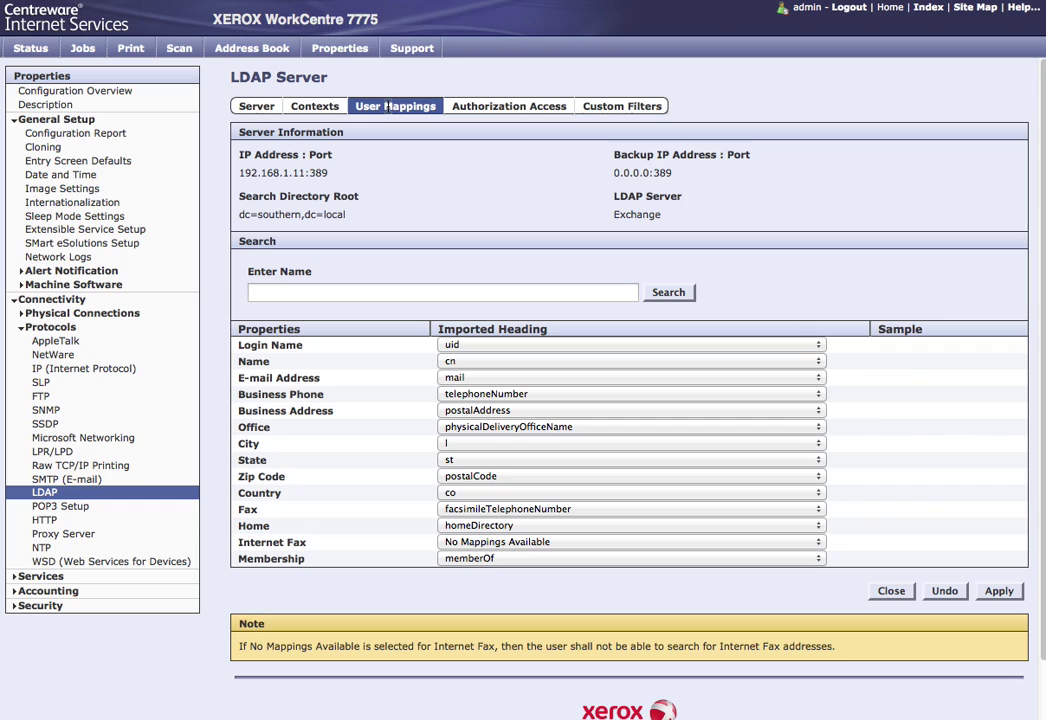
pyautogui.click(320, 293)
pyautogui.write('michael')
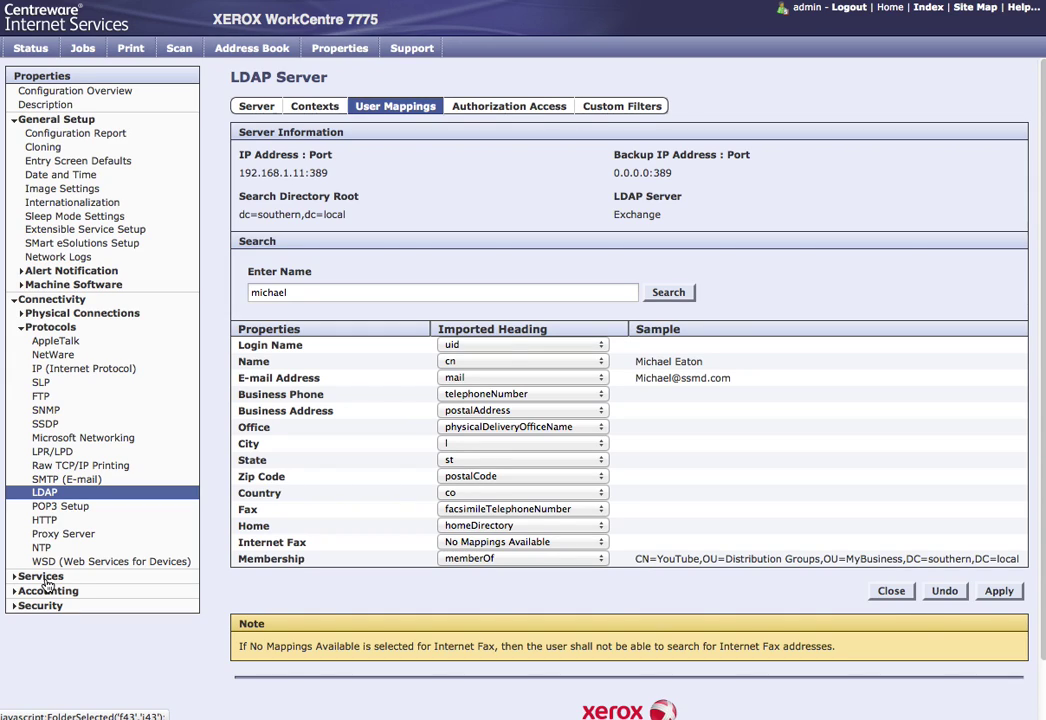
# Step: Open the E-mail service's Default settings for editing
pyautogui.click(44, 579)
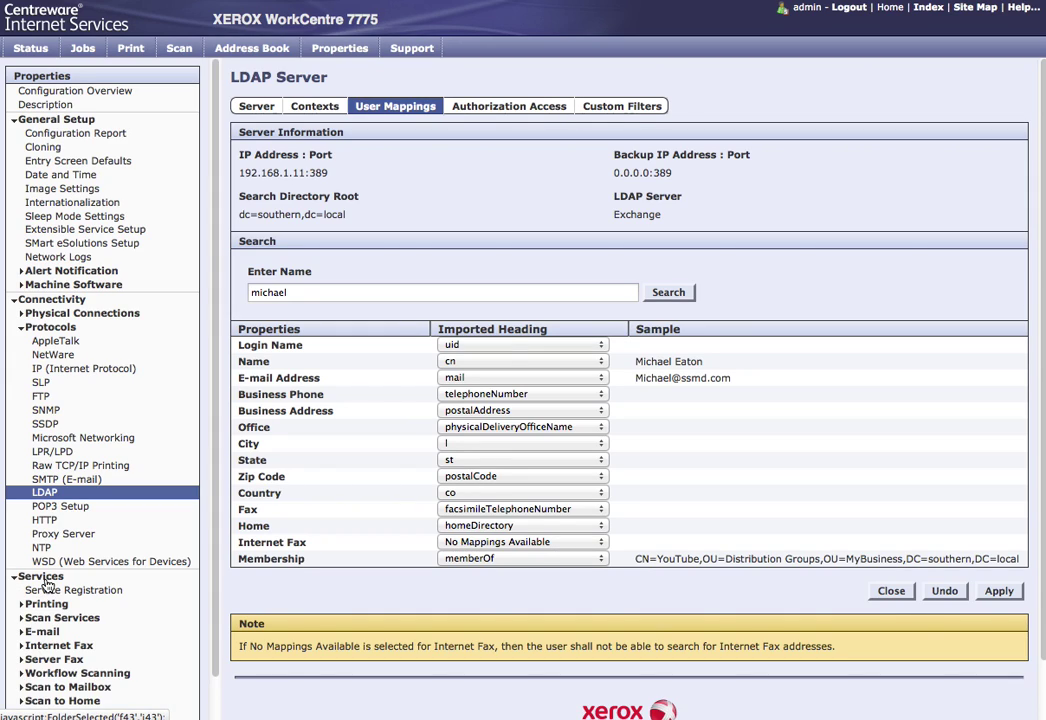
pyautogui.scroll(-1, 112, 635)
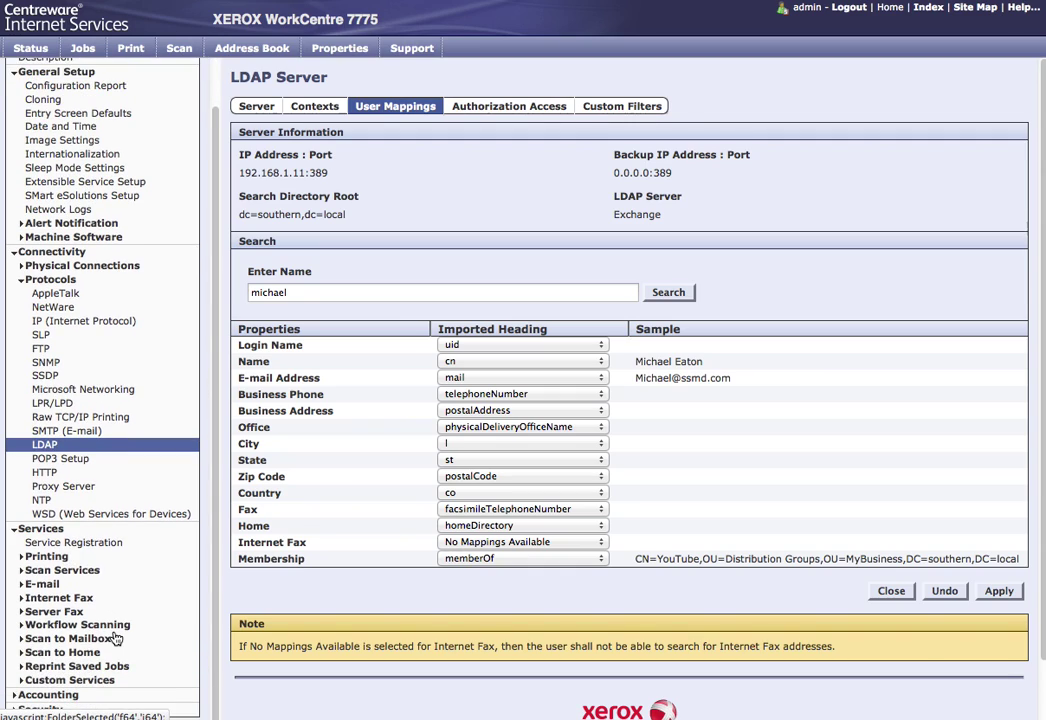
pyautogui.click(44, 585)
pyautogui.click(55, 598)
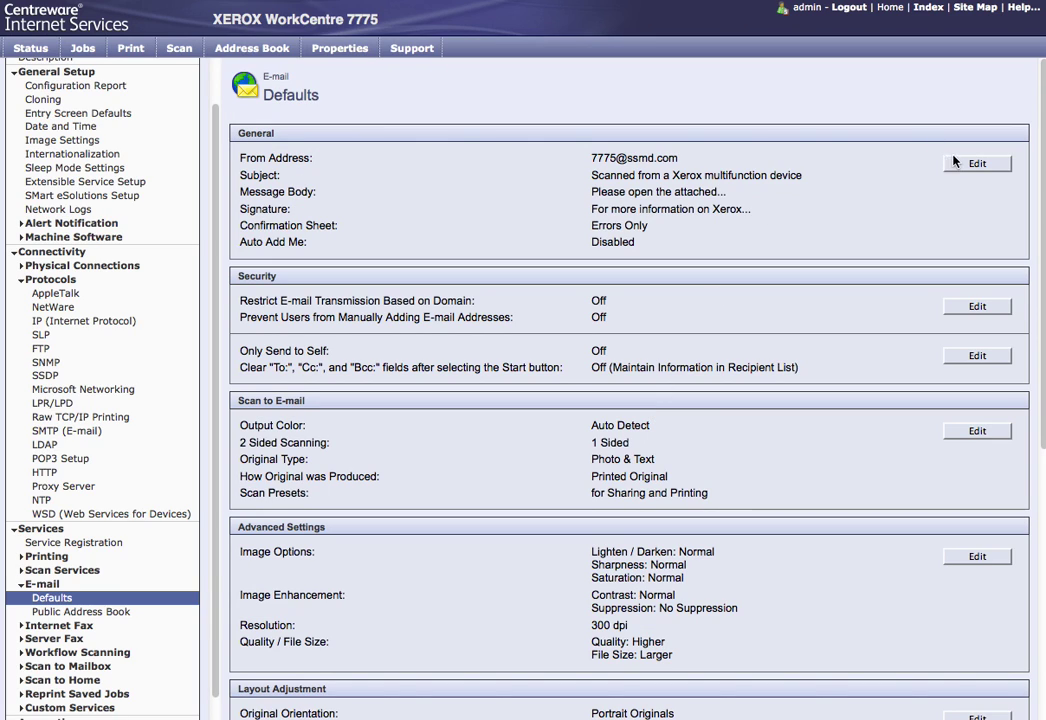
pyautogui.click(957, 164)
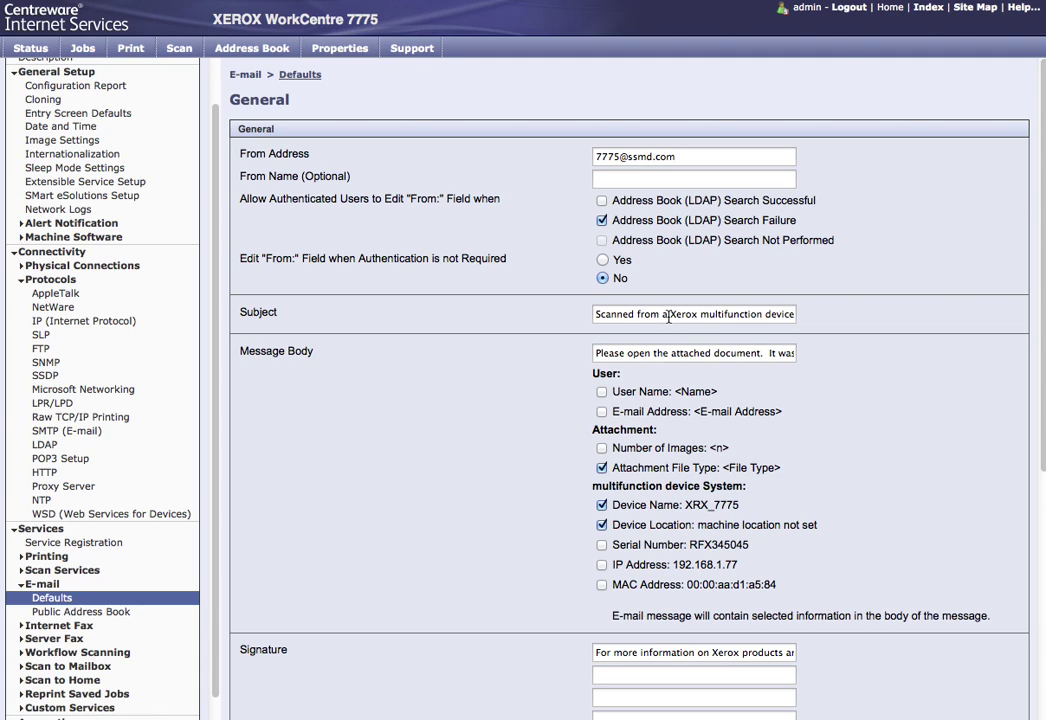
# Step: Set the subject to 'Scanned from Southern Solutions', trim the body text, and exclude the device name
pyautogui.moveTo(668, 314); pyautogui.dragTo(811, 316)
pyautogui.press('BackSpace')
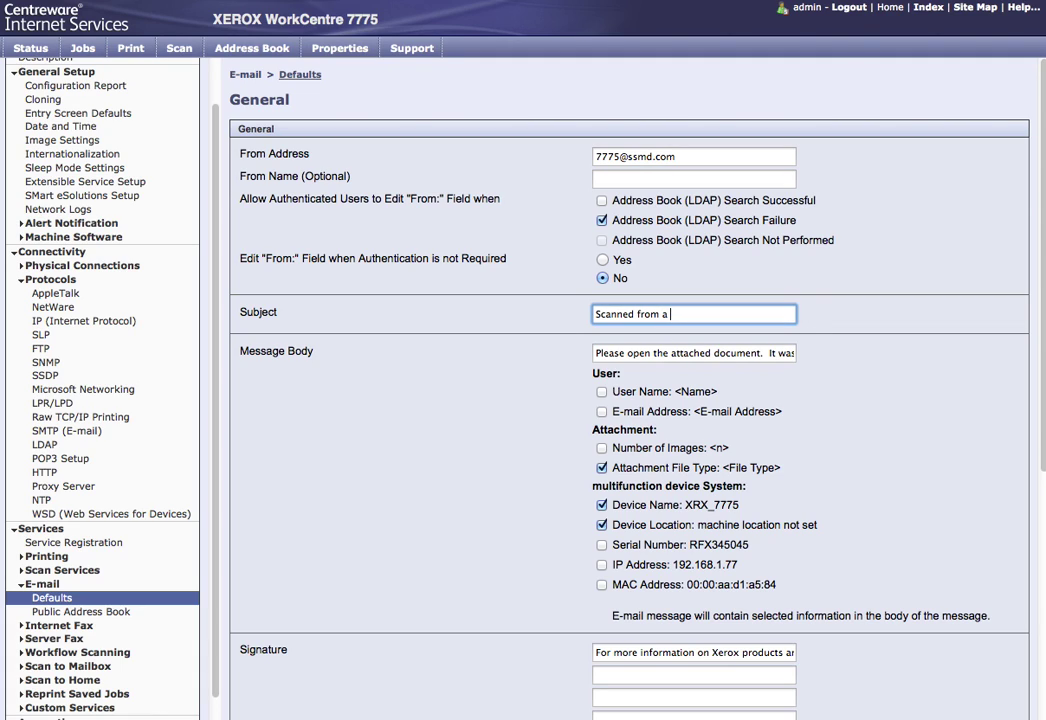
pyautogui.press('BackSpace')
pyautogui.press('BackSpace')
pyautogui.write('Southern Solutions')
pyautogui.press('Tab')
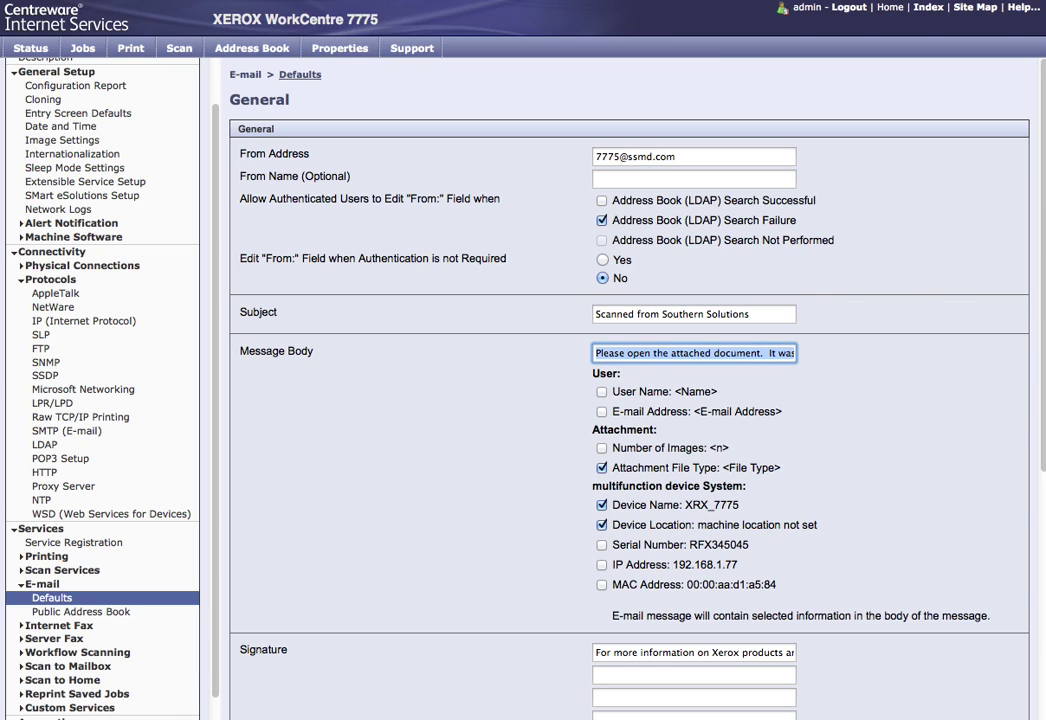
pyautogui.click(768, 355)
pyautogui.moveTo(768, 355); pyautogui.dragTo(846, 359)
pyautogui.press('BackSpace')
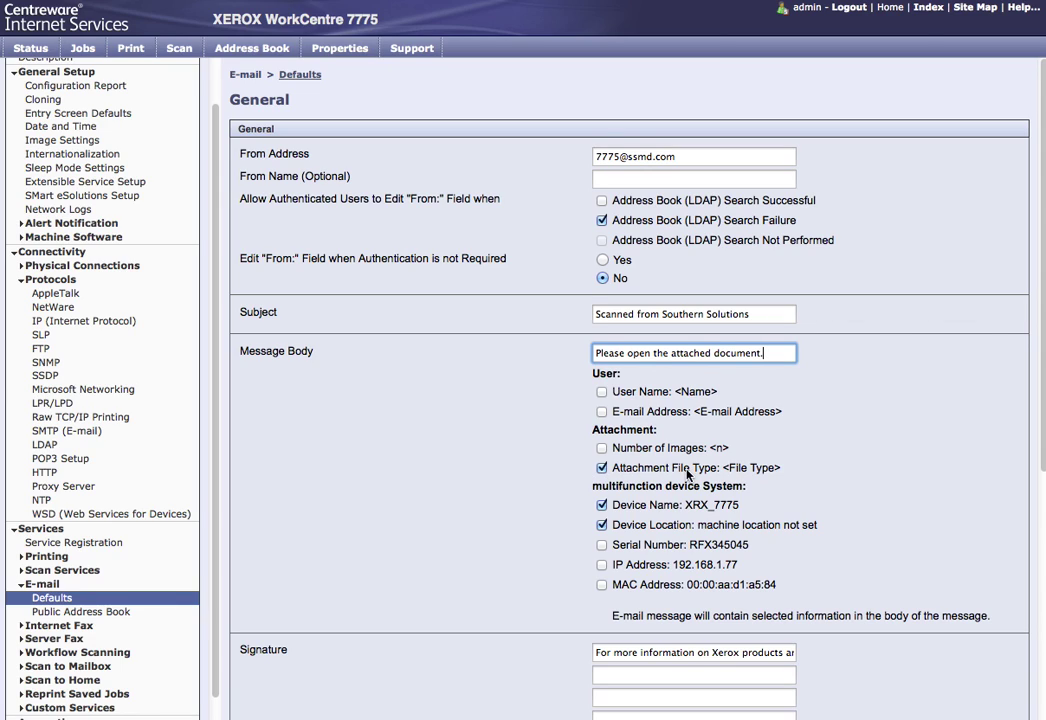
pyautogui.click(602, 506)
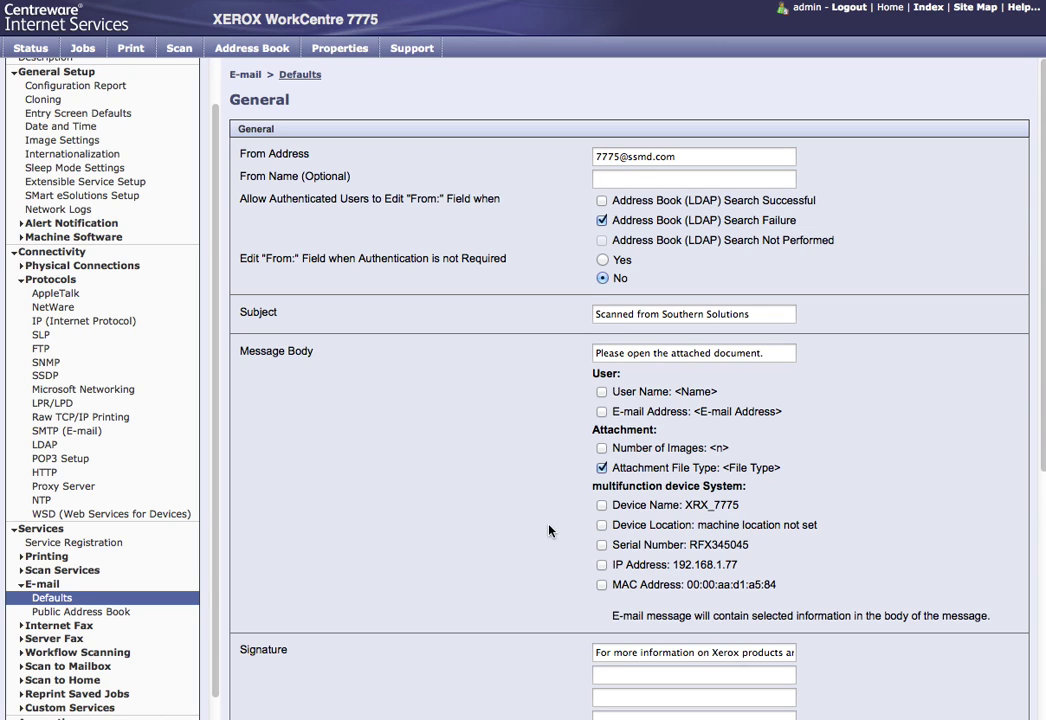
# Step: Replace the signature with 'For more information Please Contact us at ssmd.com' and save
pyautogui.scroll(-3, 550, 529)
pyautogui.scroll(-2, 548, 530)
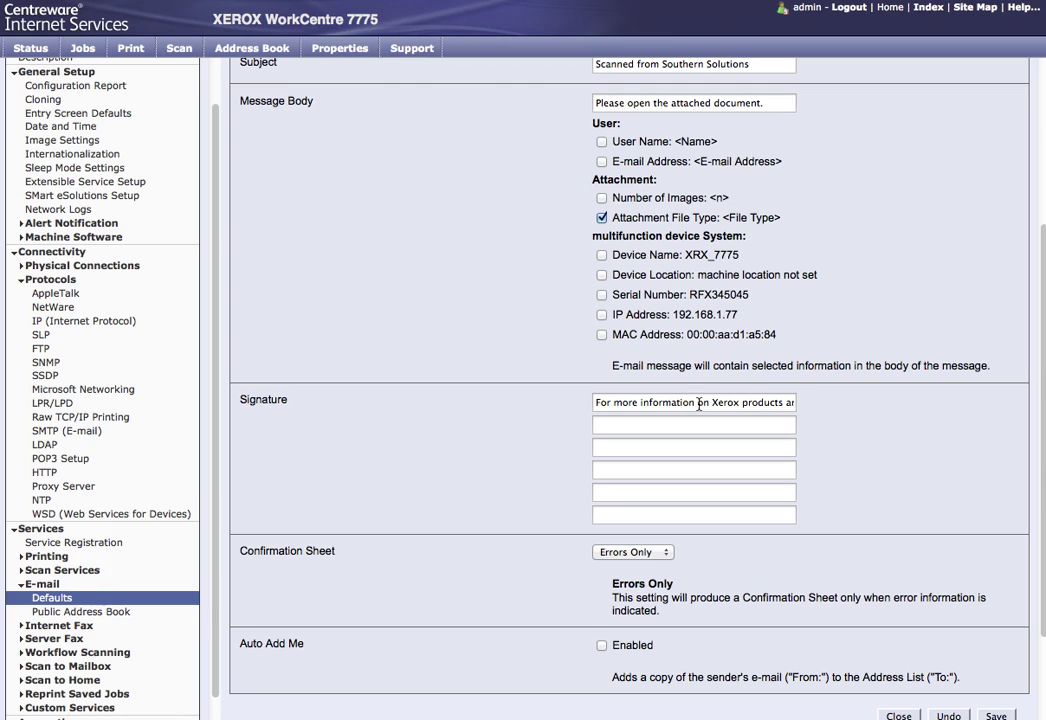
pyautogui.moveTo(698, 402); pyautogui.dragTo(900, 405)
pyautogui.write('For more information ')
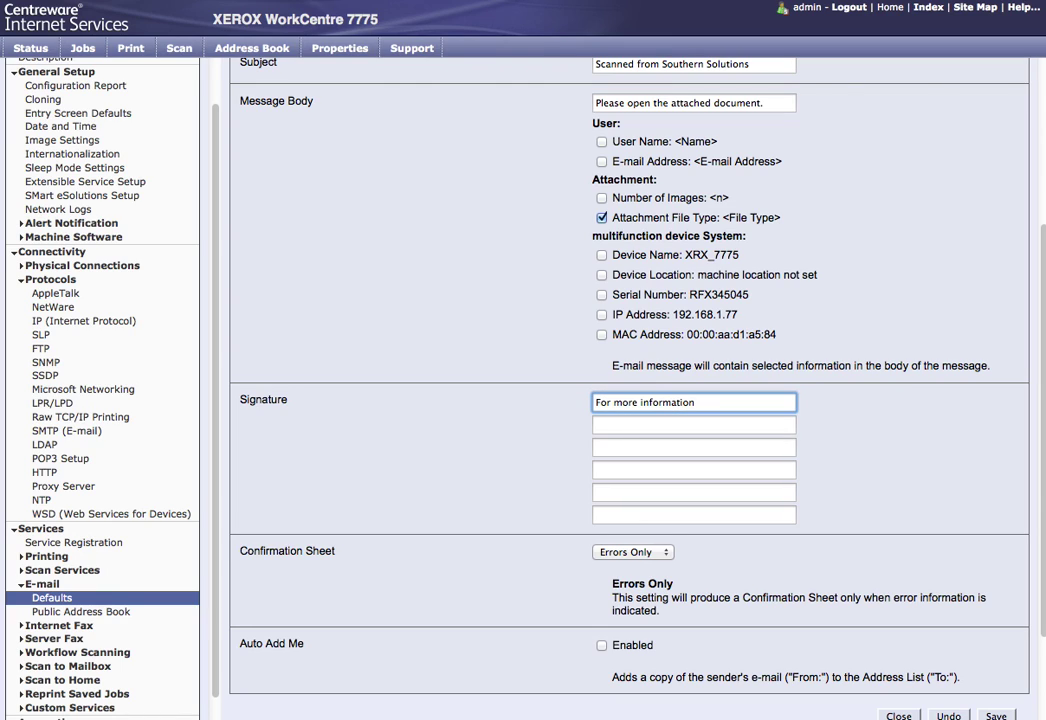
pyautogui.write('Please Contact us at ssmd.com')
pyautogui.scroll(-2, 647, 470)
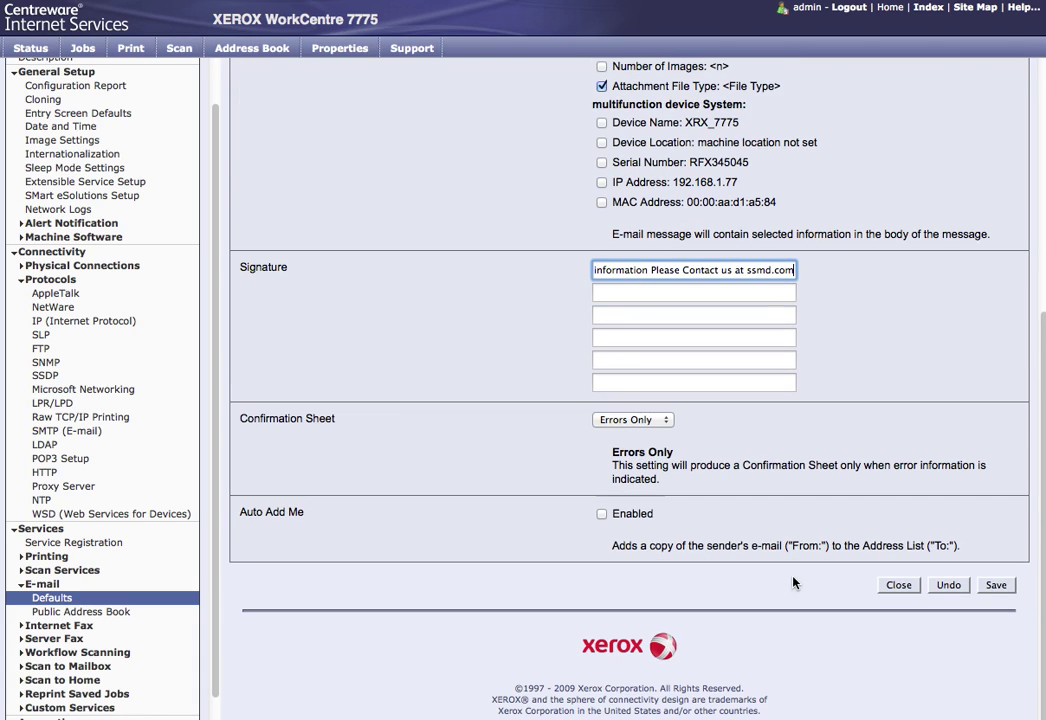
pyautogui.click(983, 592)
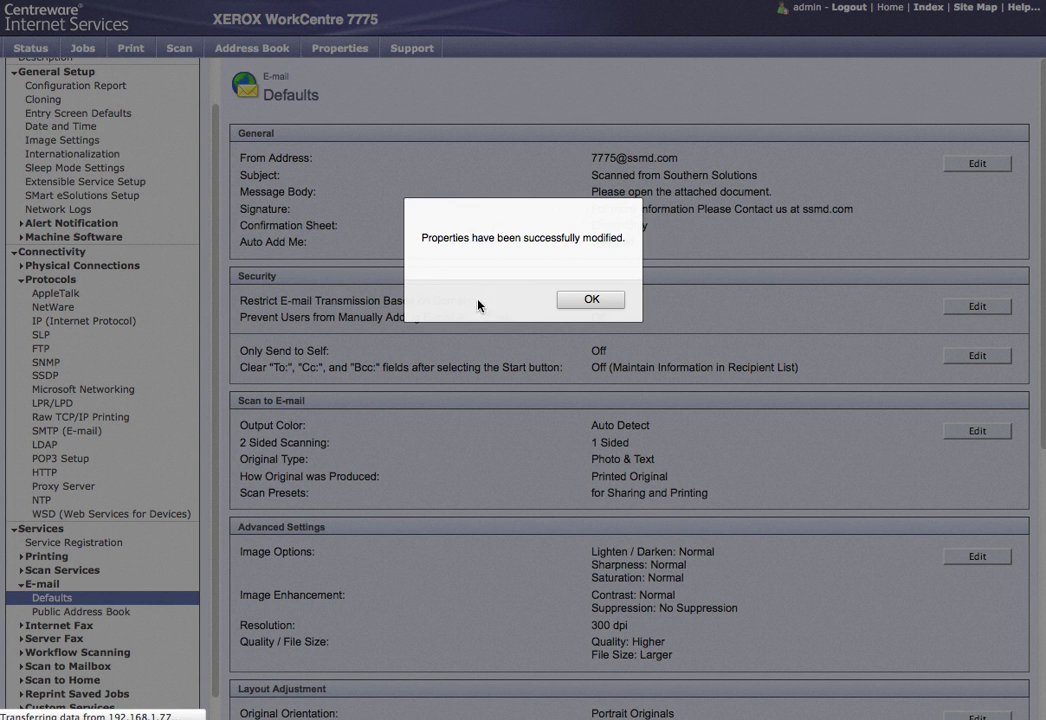
# Step: Dismiss the save confirmation and go to Workflow Scanning's File Repository Setup page
pyautogui.click(585, 300)
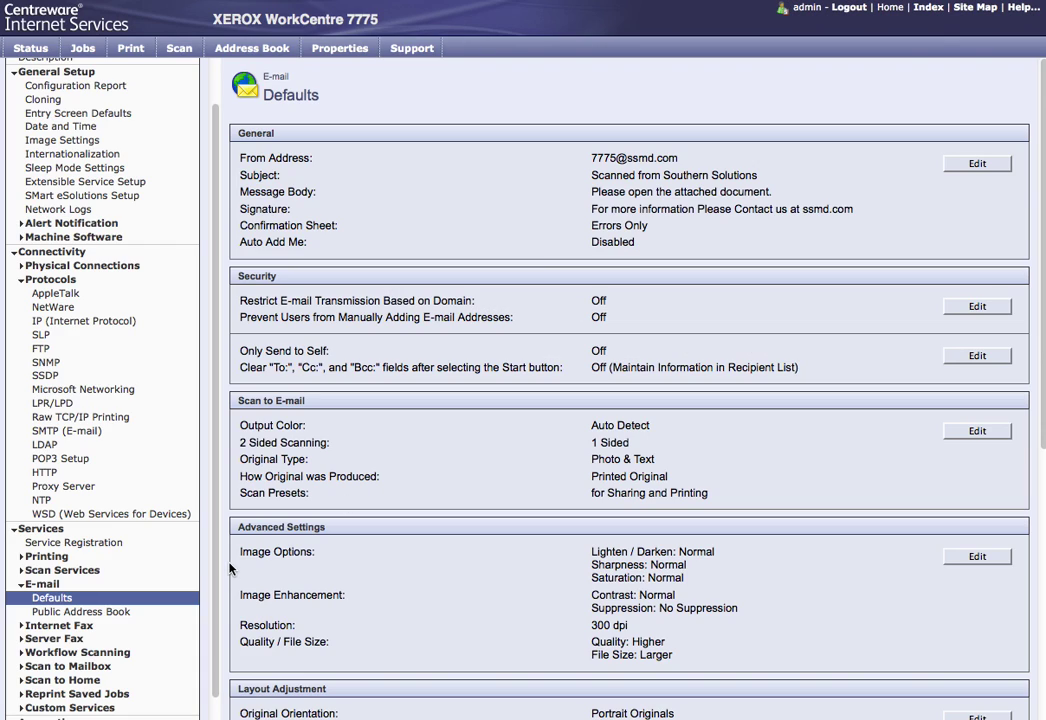
pyautogui.scroll(-1, 155, 596)
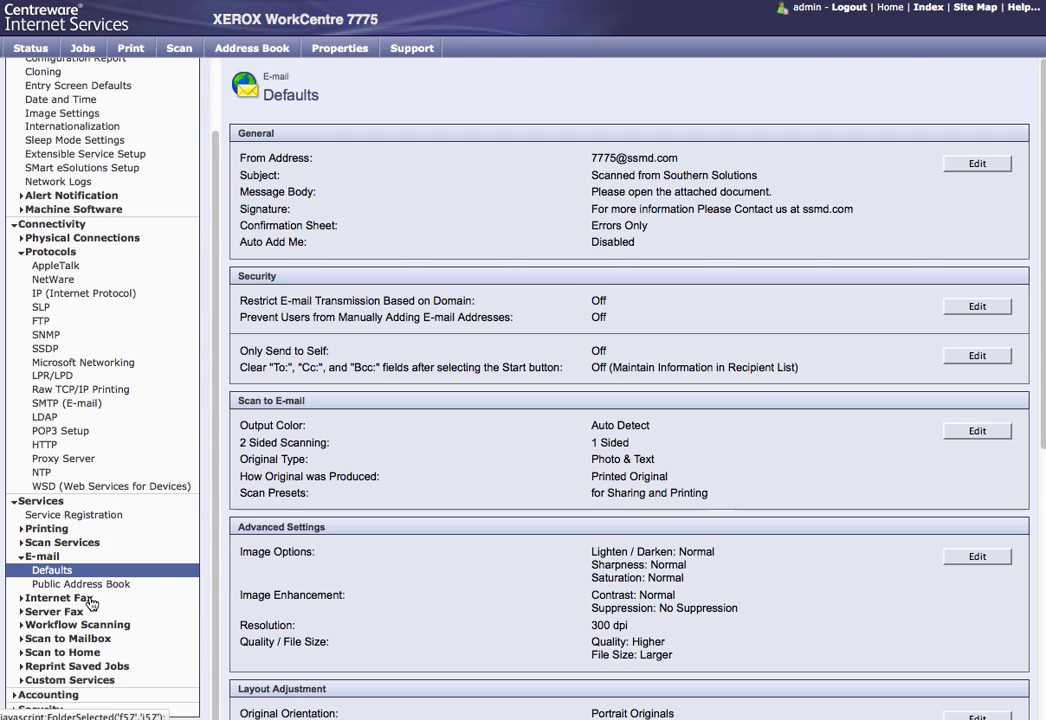
pyautogui.click(62, 628)
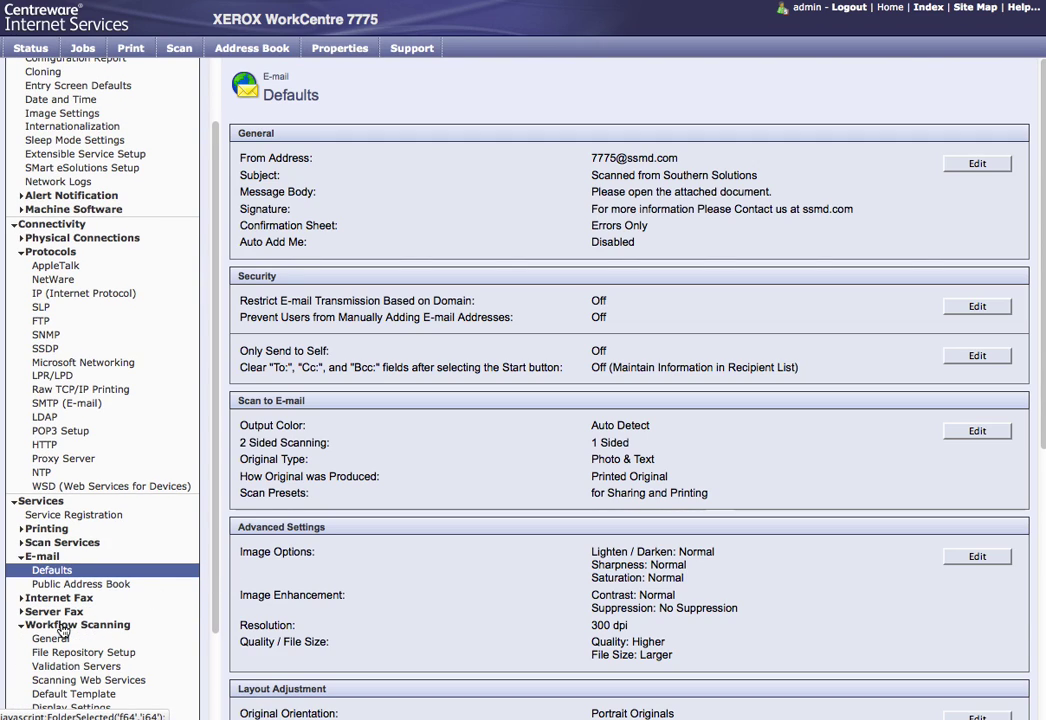
pyautogui.scroll(-4, 152, 640)
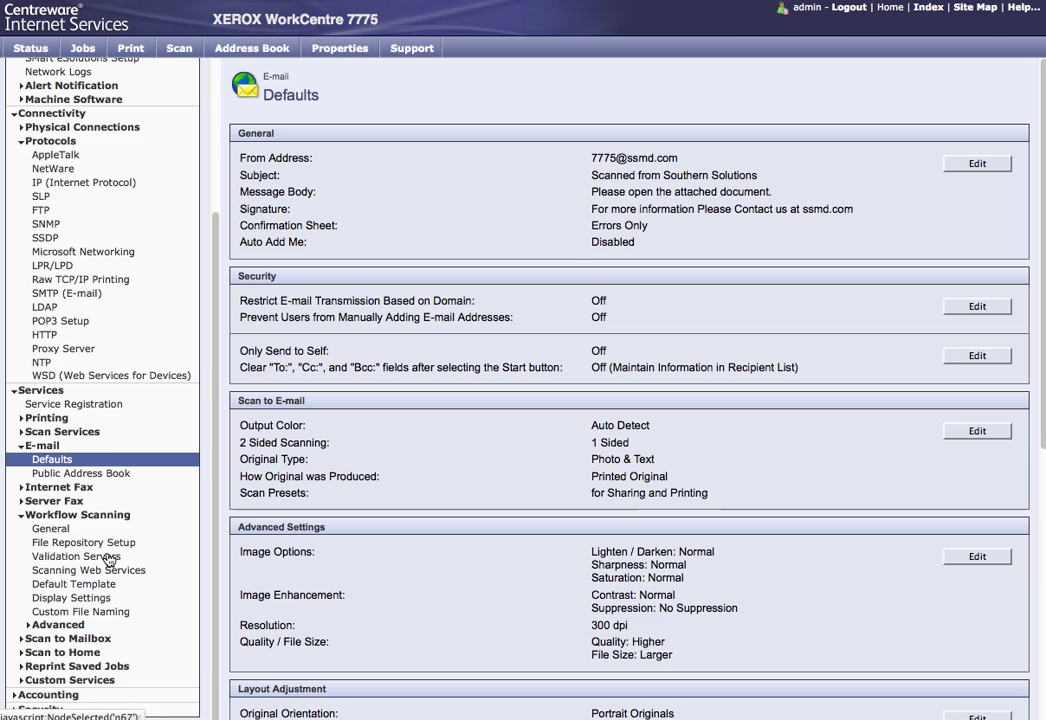
pyautogui.click(57, 543)
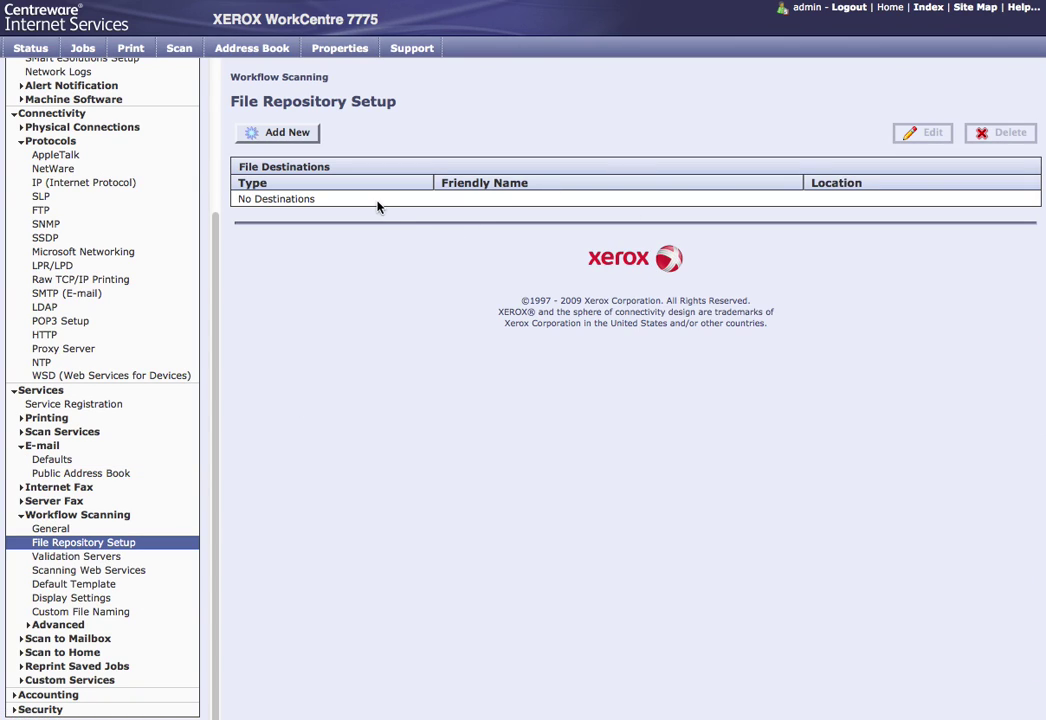
# Step: Add a new file destination named Scans using the SMB protocol with an IPv4 address
pyautogui.click(297, 142)
pyautogui.click(307, 173)
pyautogui.write('Scans')
pyautogui.click(269, 241)
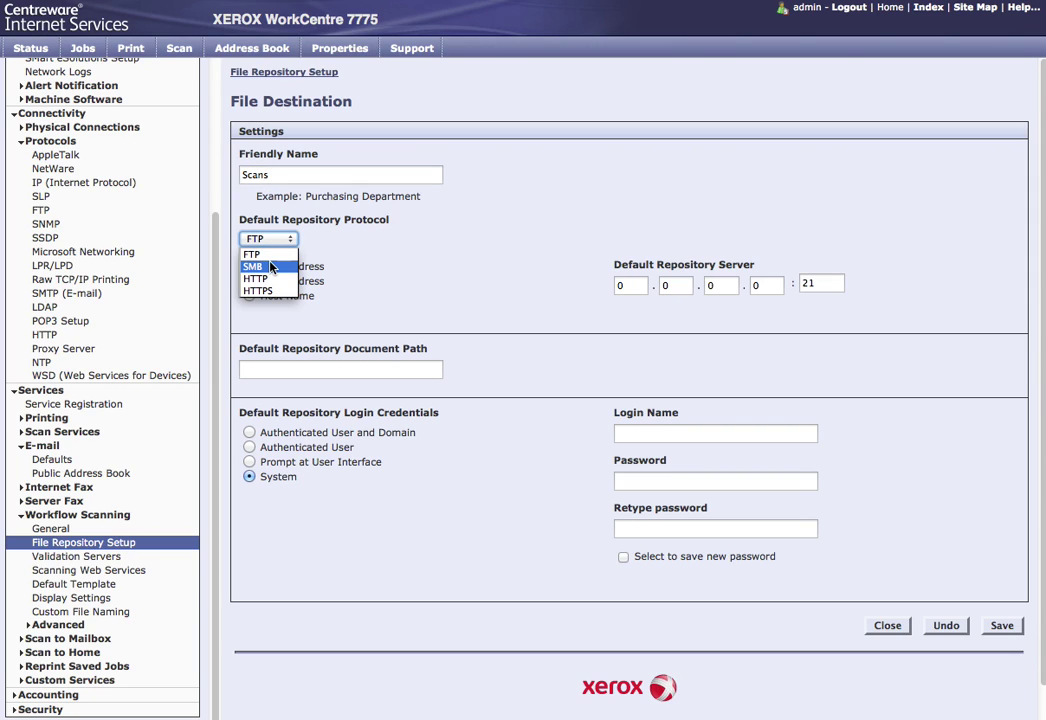
pyautogui.click(271, 266)
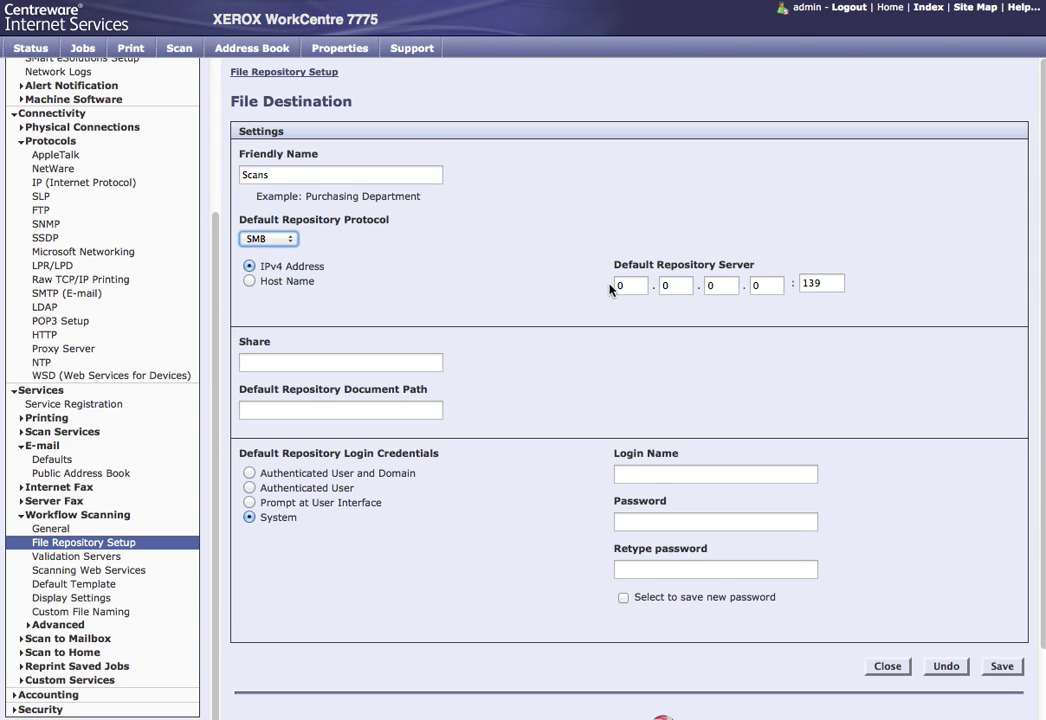
pyautogui.click(261, 283)
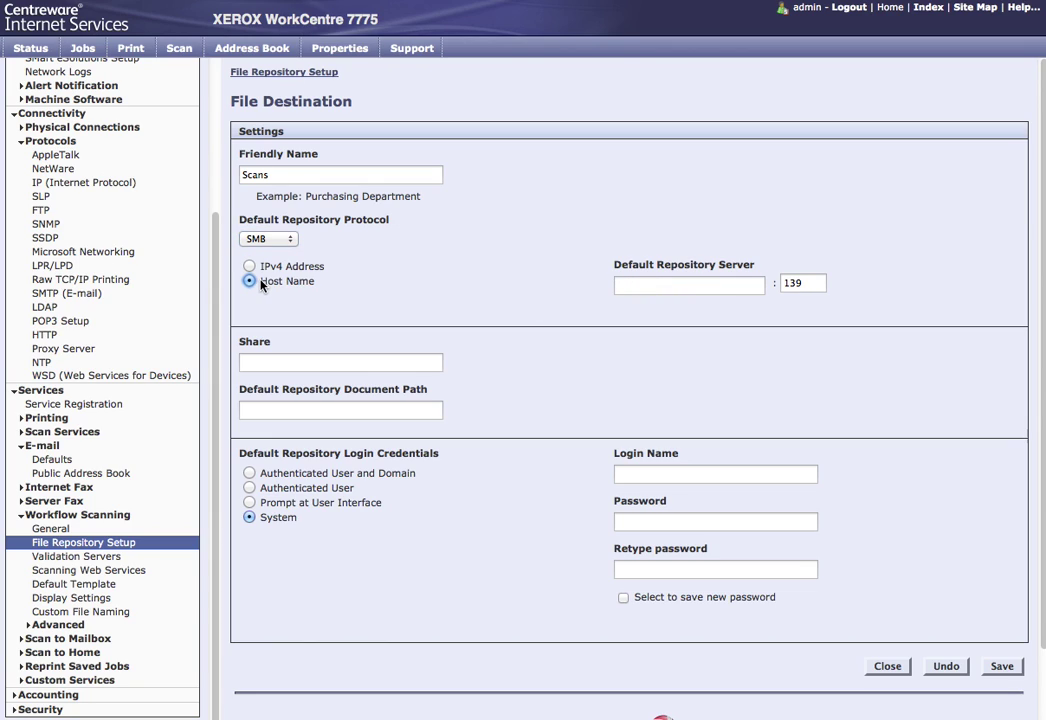
pyautogui.click(254, 267)
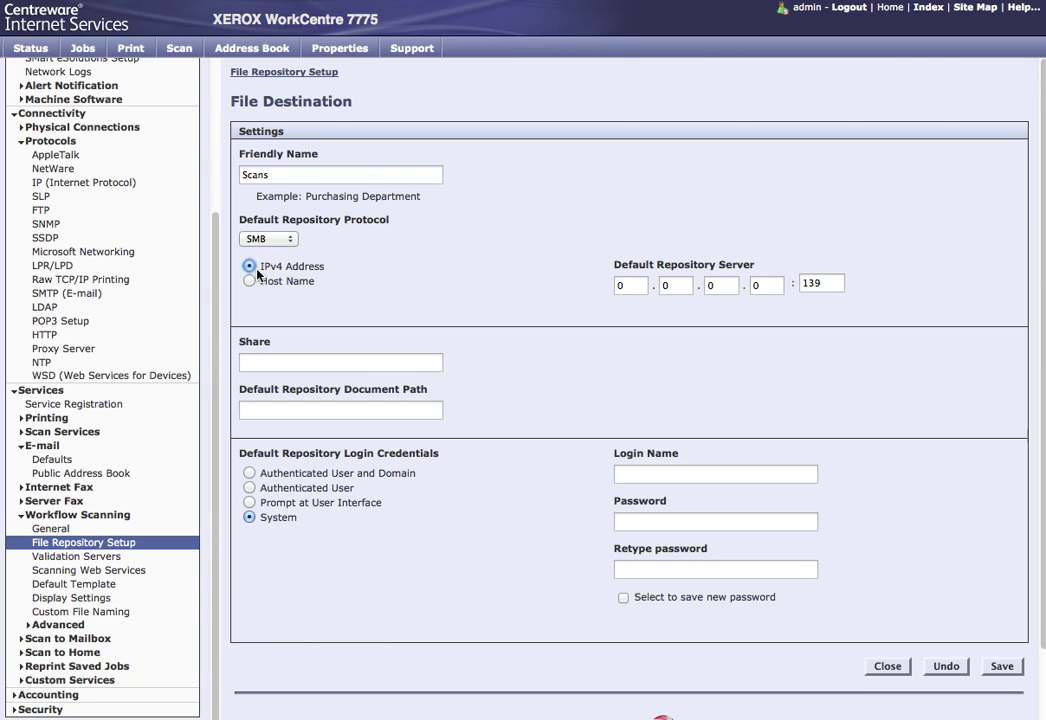
# Step: Set the destination server IP to 192.168.1.11 and the share to Scans
pyautogui.click(634, 288)
pyautogui.press('BackSpace')
pyautogui.write('192')
pyautogui.press('Tab')
pyautogui.write('168')
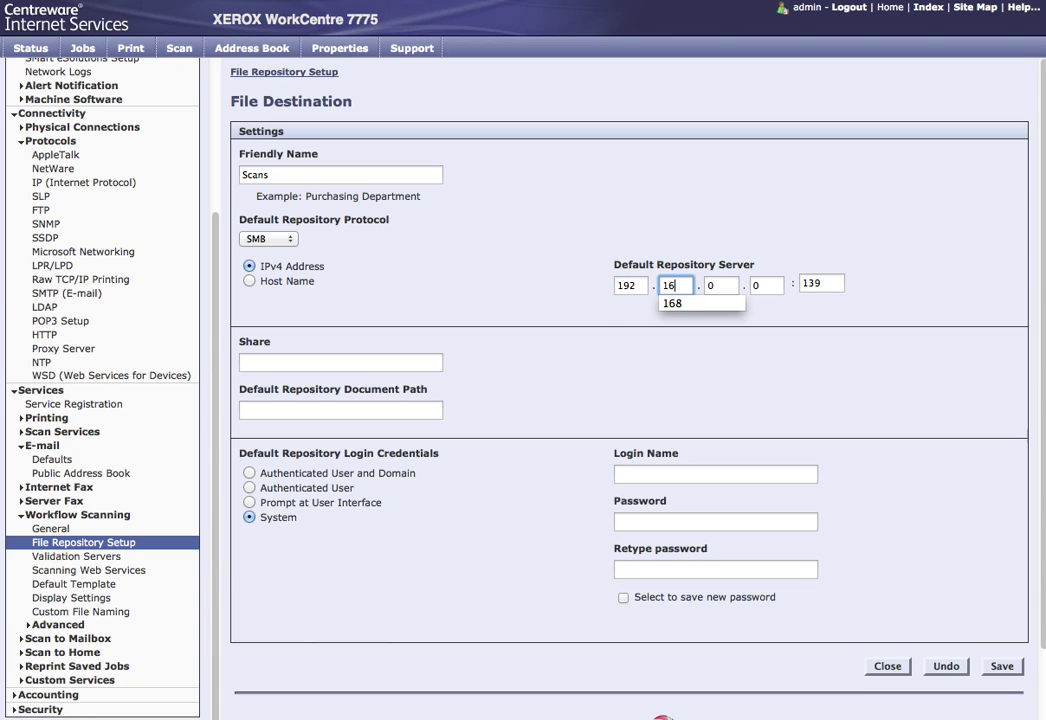
pyautogui.press('Tab')
pyautogui.write('1')
pyautogui.press('Tab')
pyautogui.write('11')
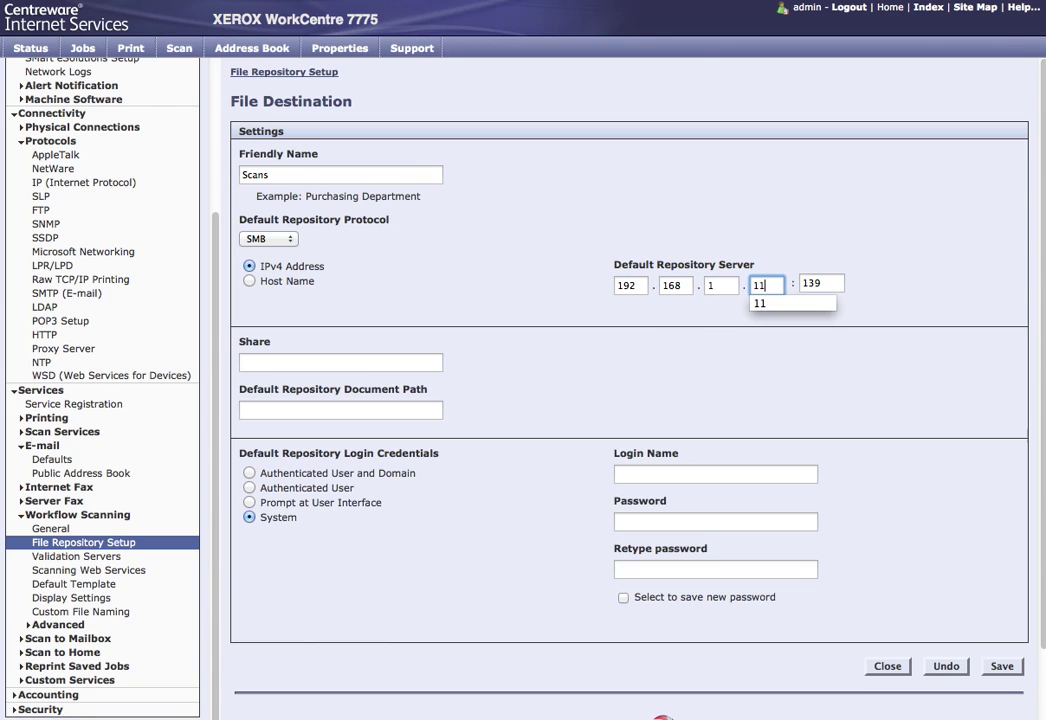
pyautogui.press('Tab')
pyautogui.press('Tab')
pyautogui.write('Scans')
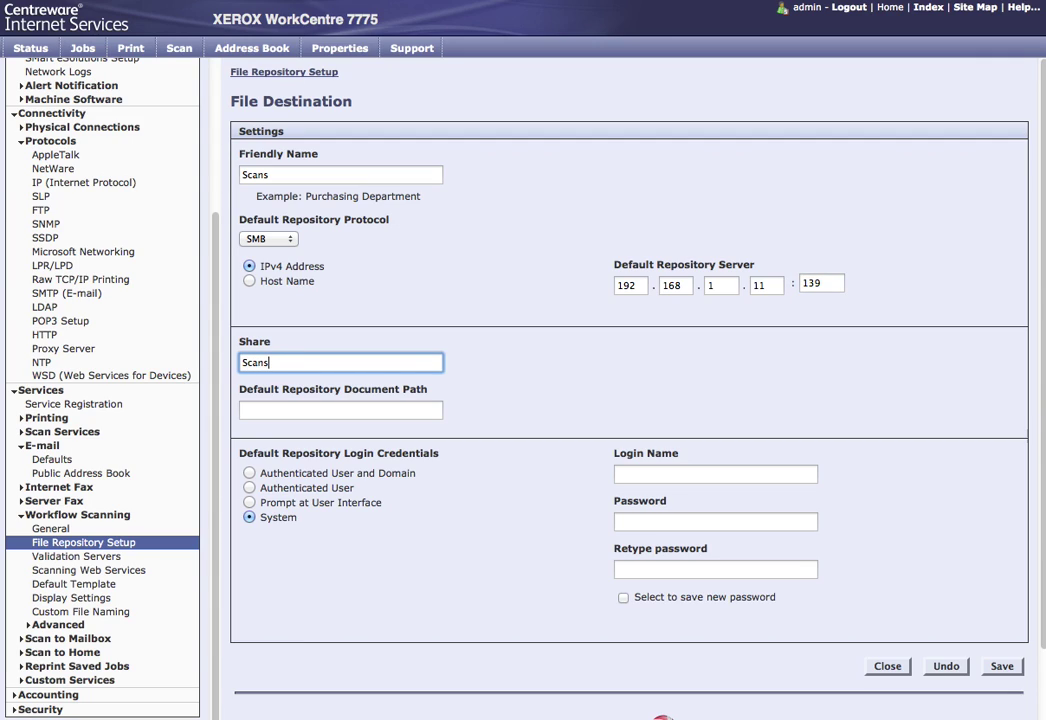
pyautogui.press('Tab')
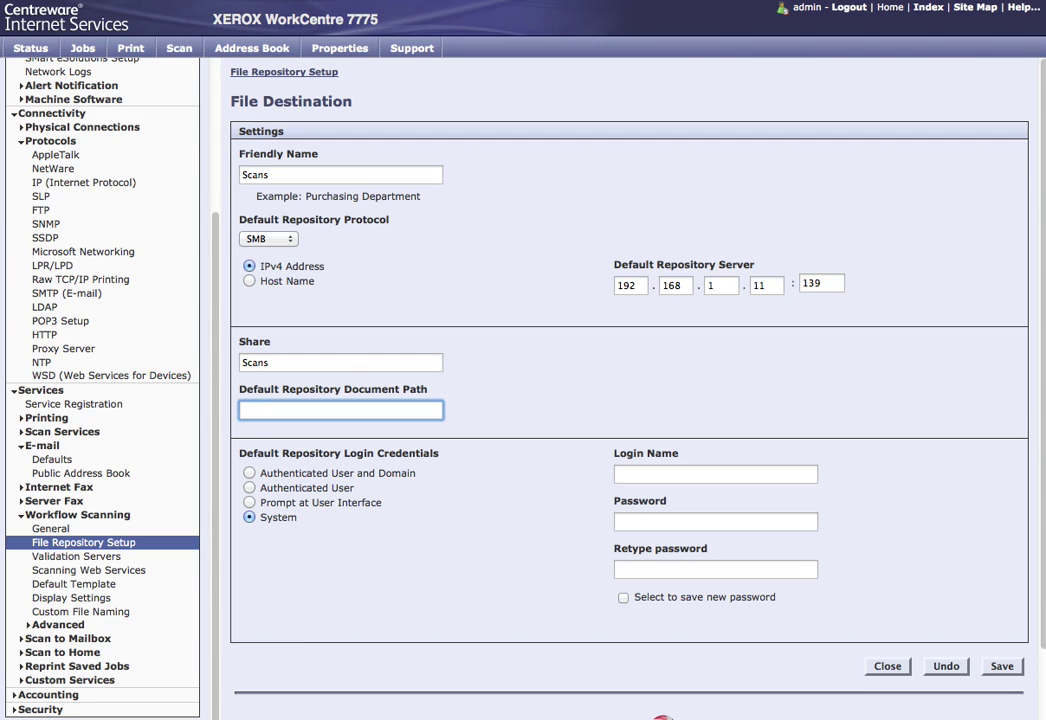
# Step: Enter the repository login name and password, then save the destination and return to the list
pyautogui.click(637, 472)
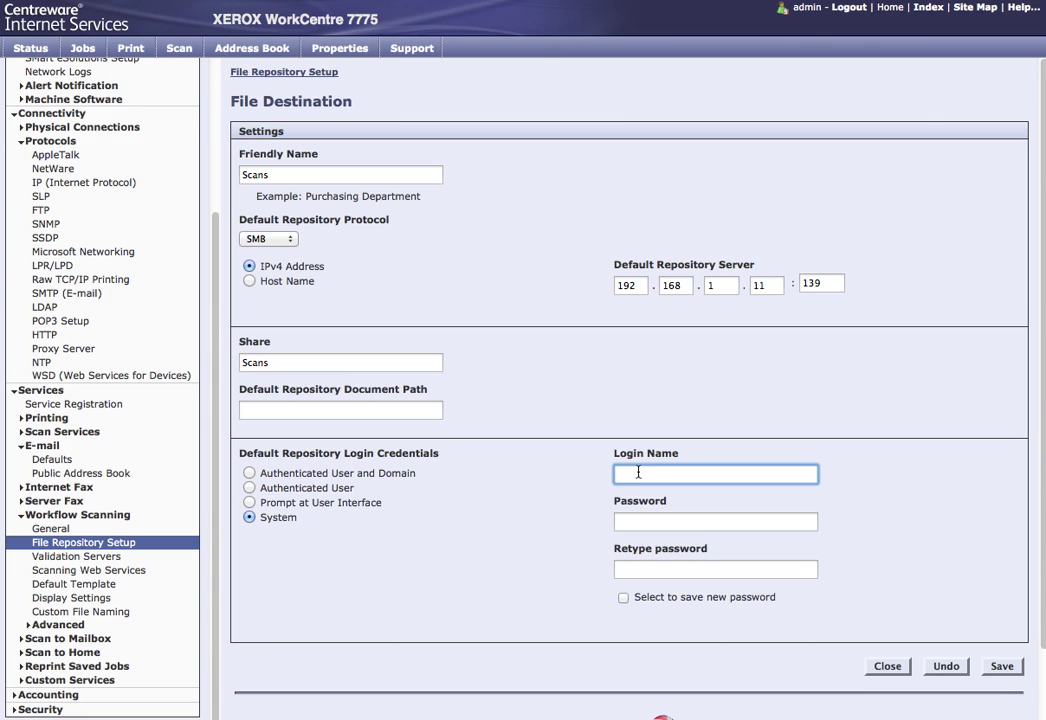
pyautogui.write('sbsadmin')
pyautogui.press('Tab')
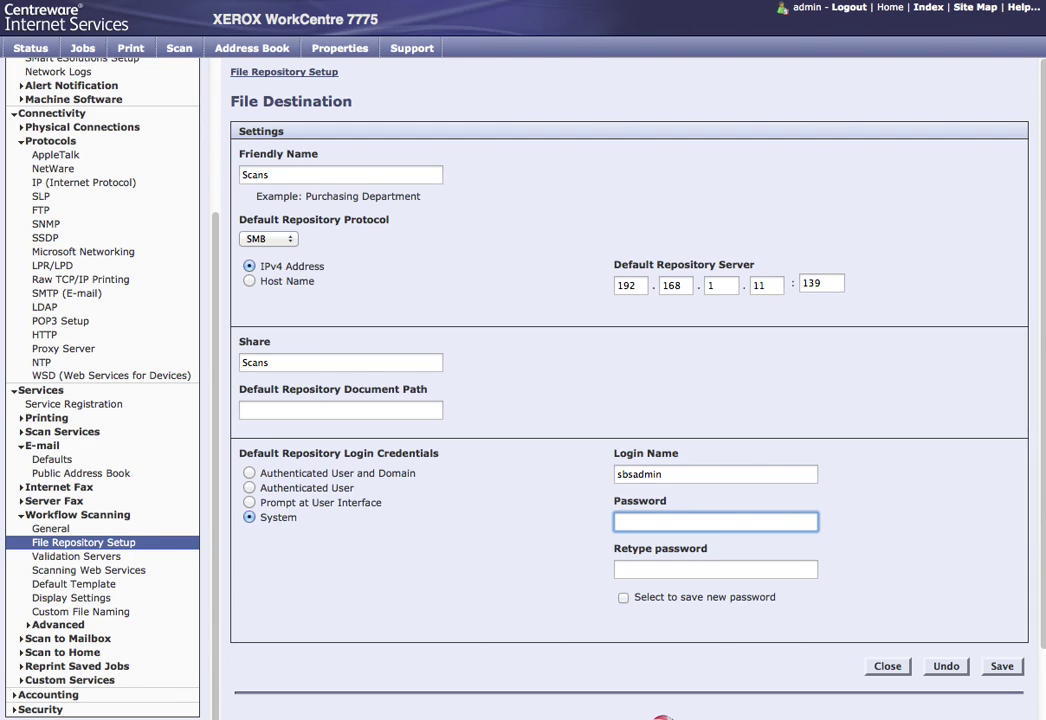
pyautogui.write('•••••••••')
pyautogui.press('Tab')
pyautogui.write('••••')
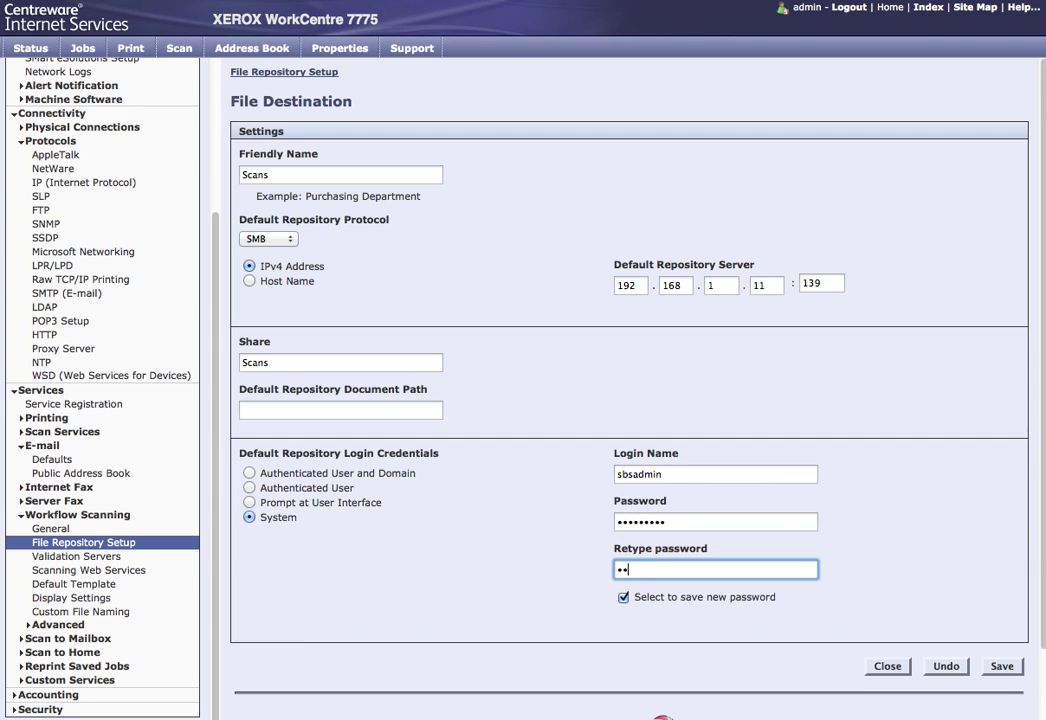
pyautogui.write('•••••')
pyautogui.click(1003, 666)
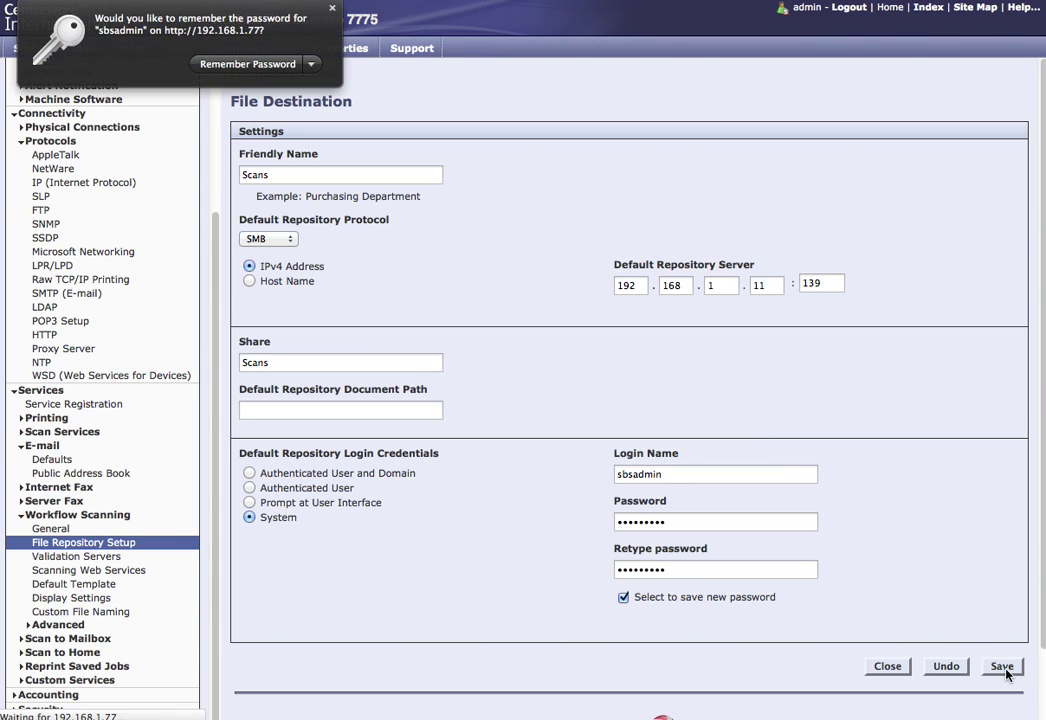
pyautogui.click(268, 64)
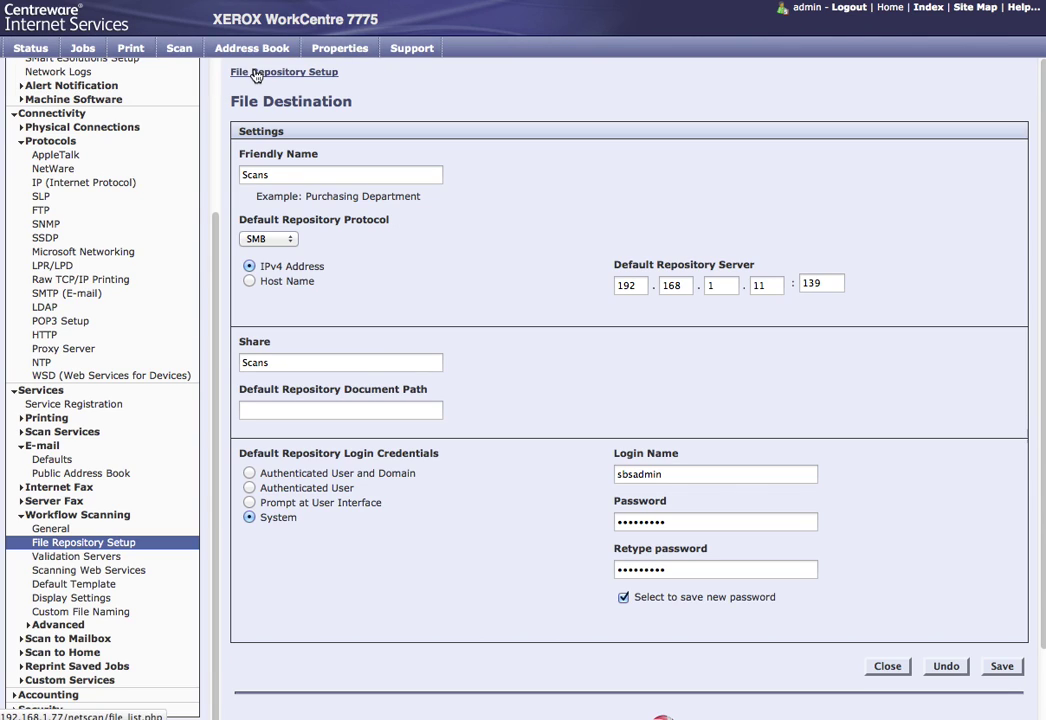
pyautogui.click(256, 73)
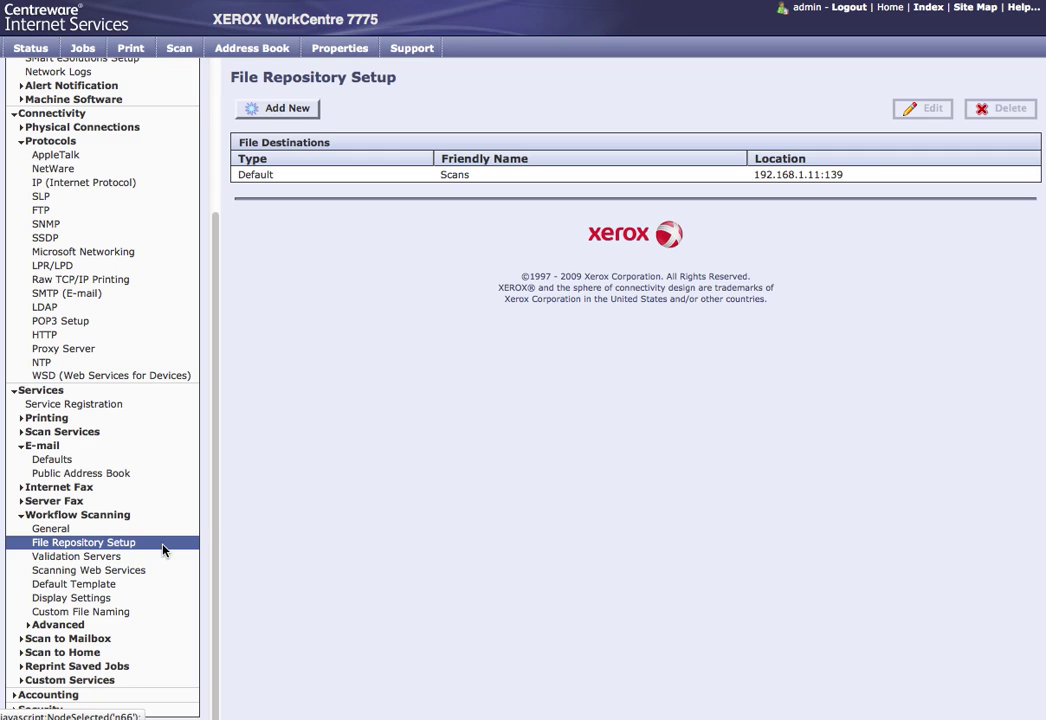
# Step: Keep the Default Template's advanced resolution at 300 dpi and apply the settings
pyautogui.click(108, 586)
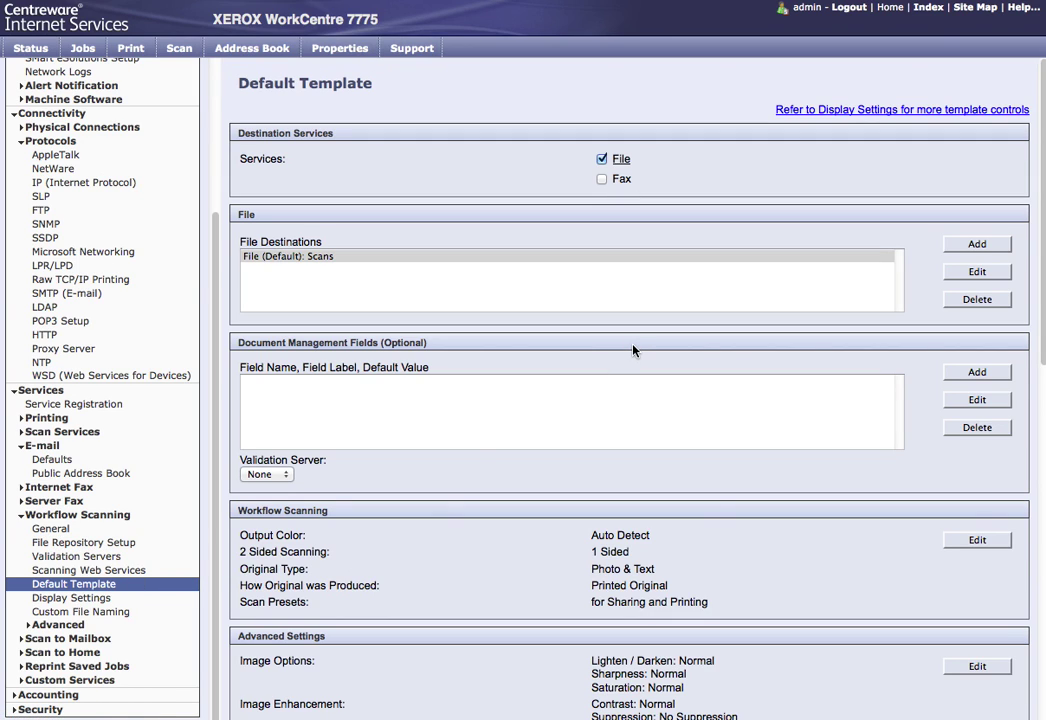
pyautogui.scroll(-5, 733, 553)
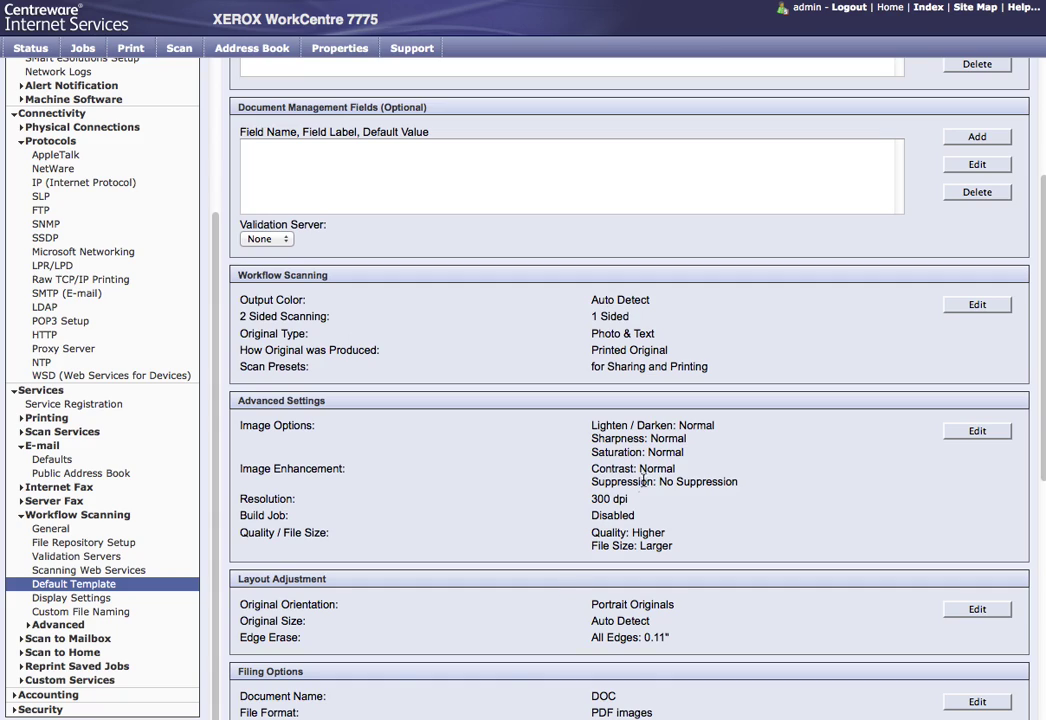
pyautogui.click(958, 436)
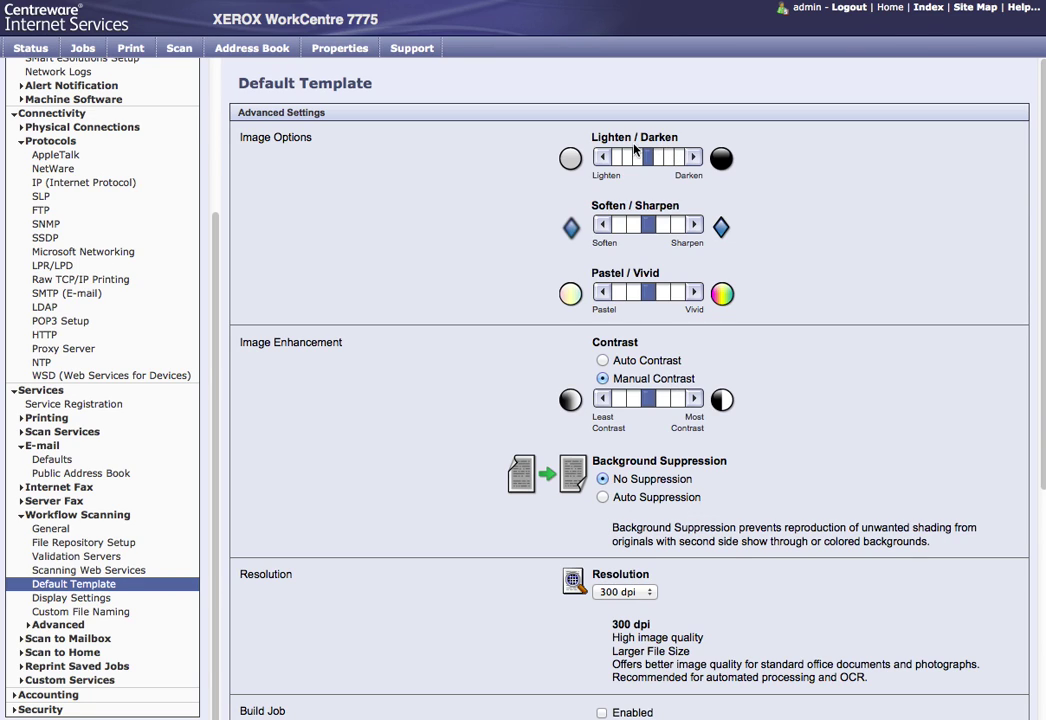
pyautogui.scroll(-3, 720, 480)
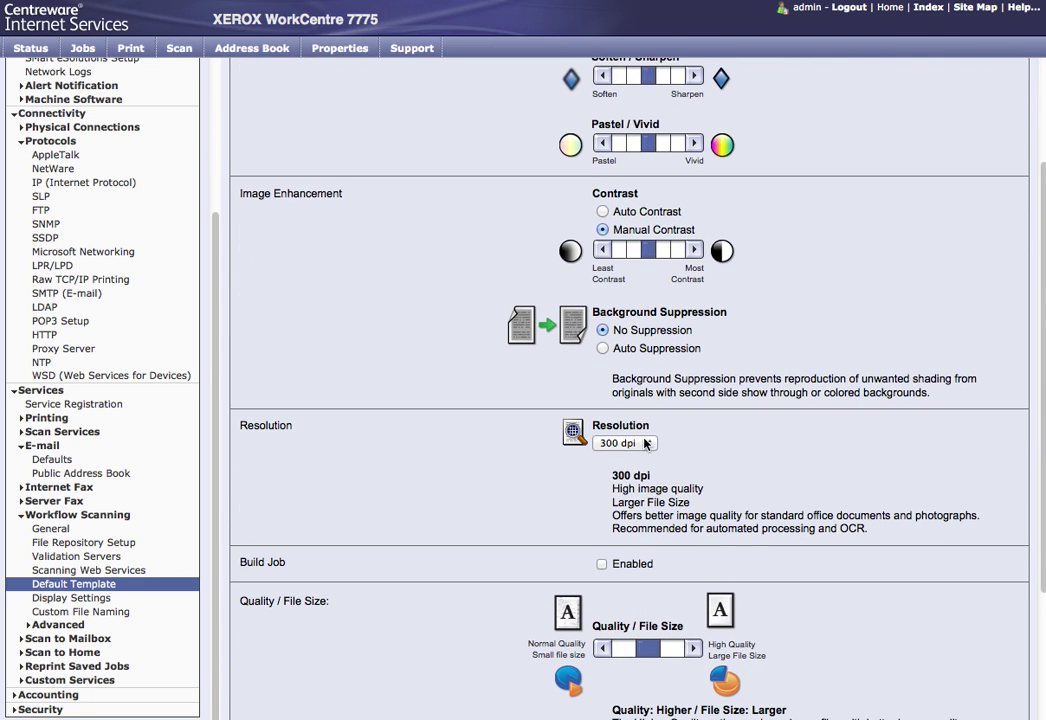
pyautogui.click(625, 443)
pyautogui.click(640, 507)
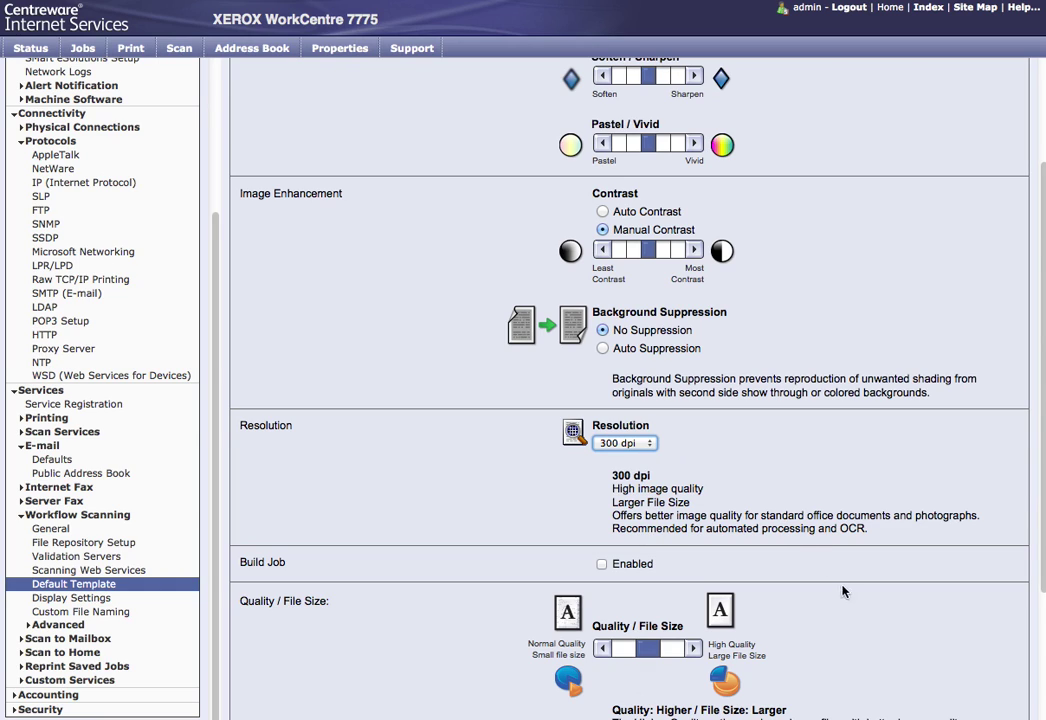
pyautogui.scroll(-4, 697, 496)
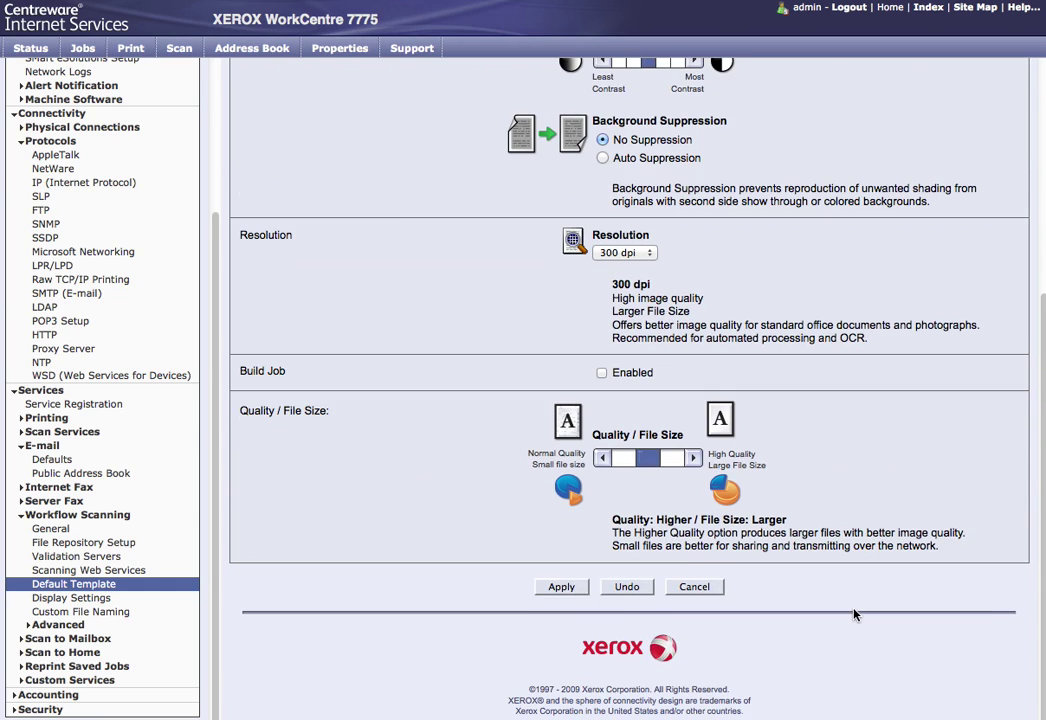
pyautogui.click(561, 587)
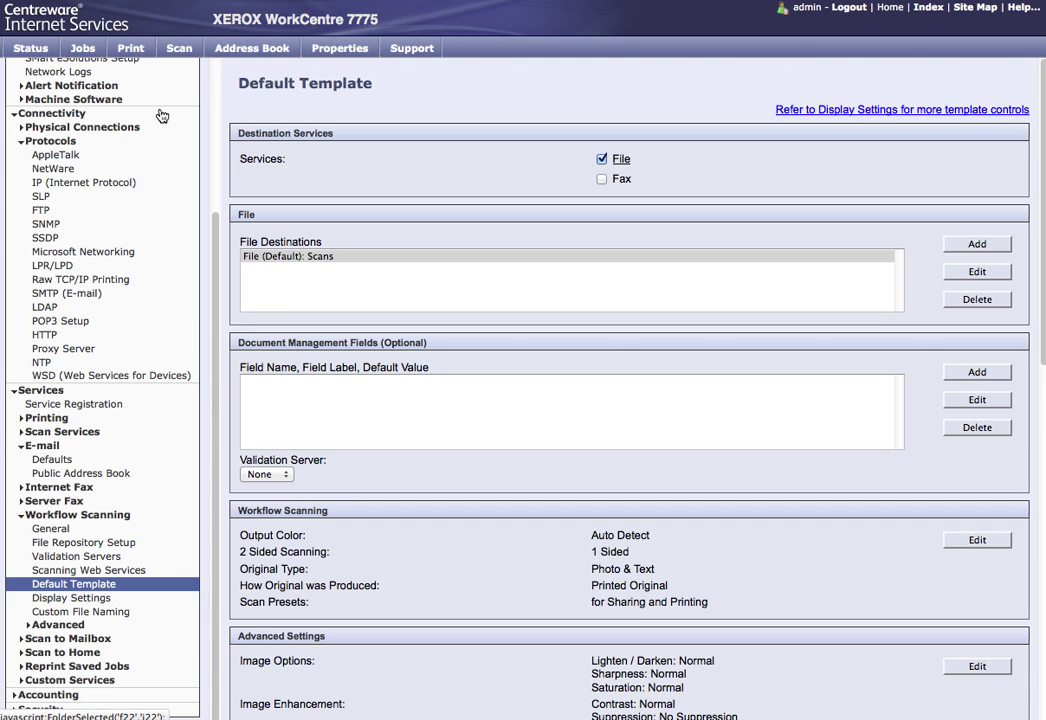
# Step: Create a new scan template named Demo with document path Demo
pyautogui.click(179, 48)
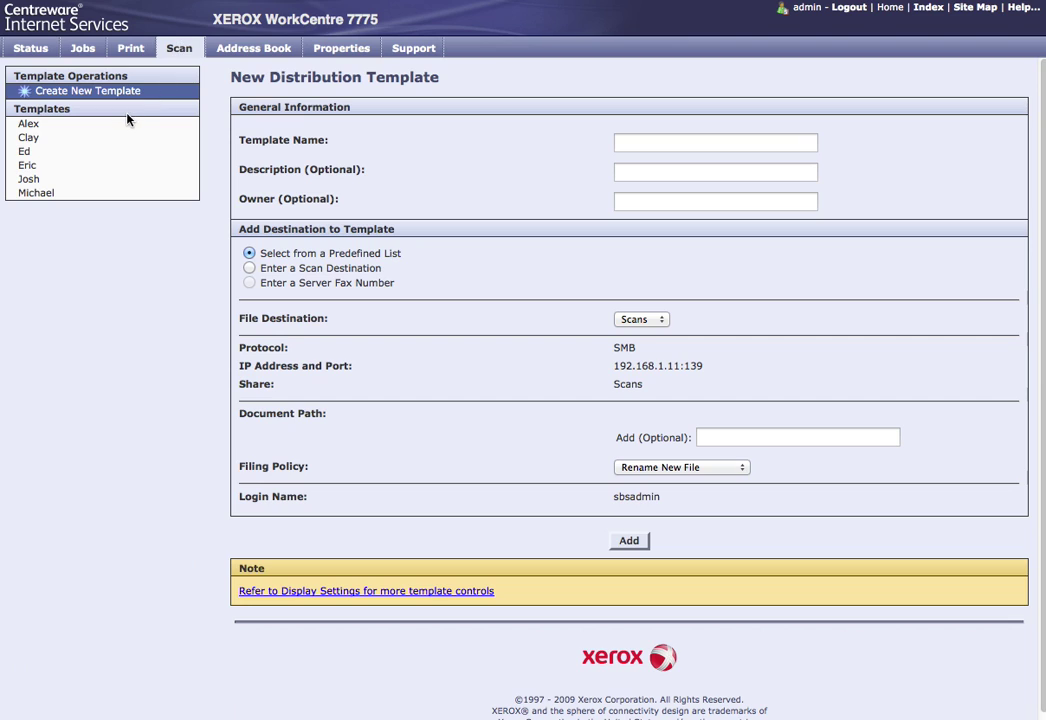
pyautogui.click(40, 194)
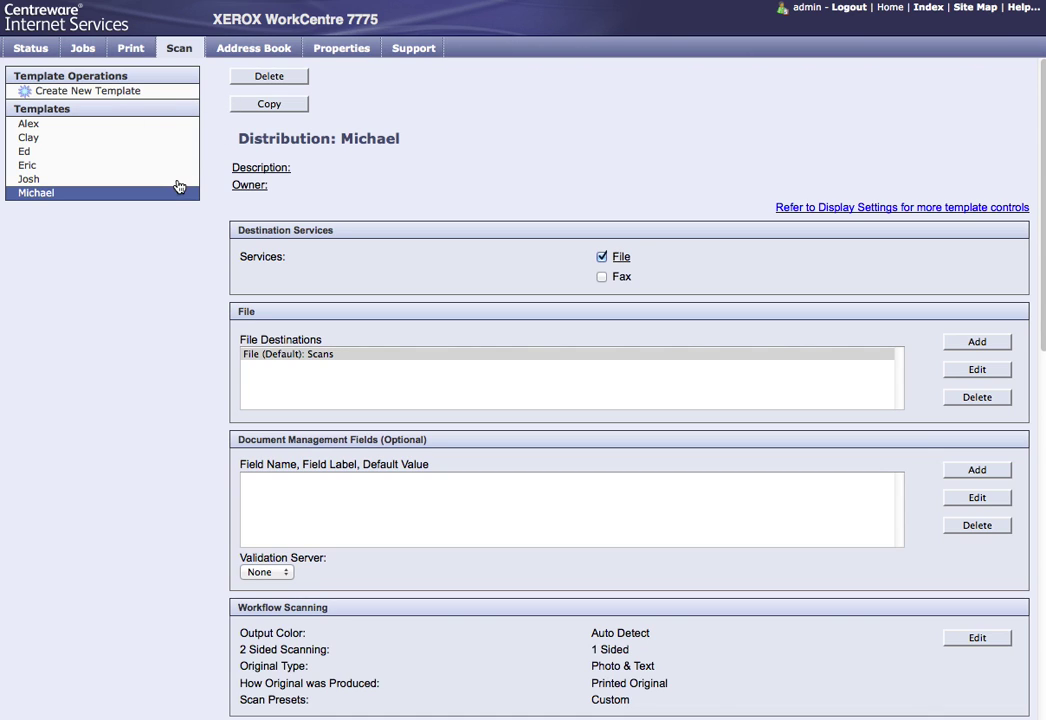
pyautogui.scroll(-2, 447, 521)
pyautogui.scroll(2, 447, 521)
pyautogui.click(117, 91)
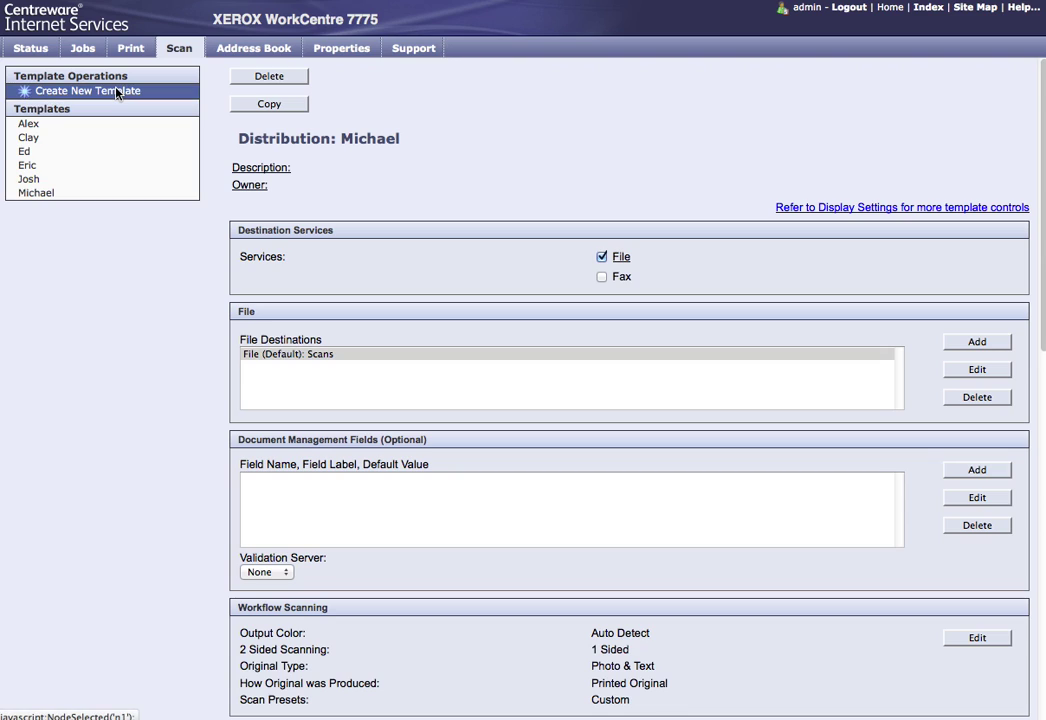
pyautogui.click(631, 143)
pyautogui.write('Demo')
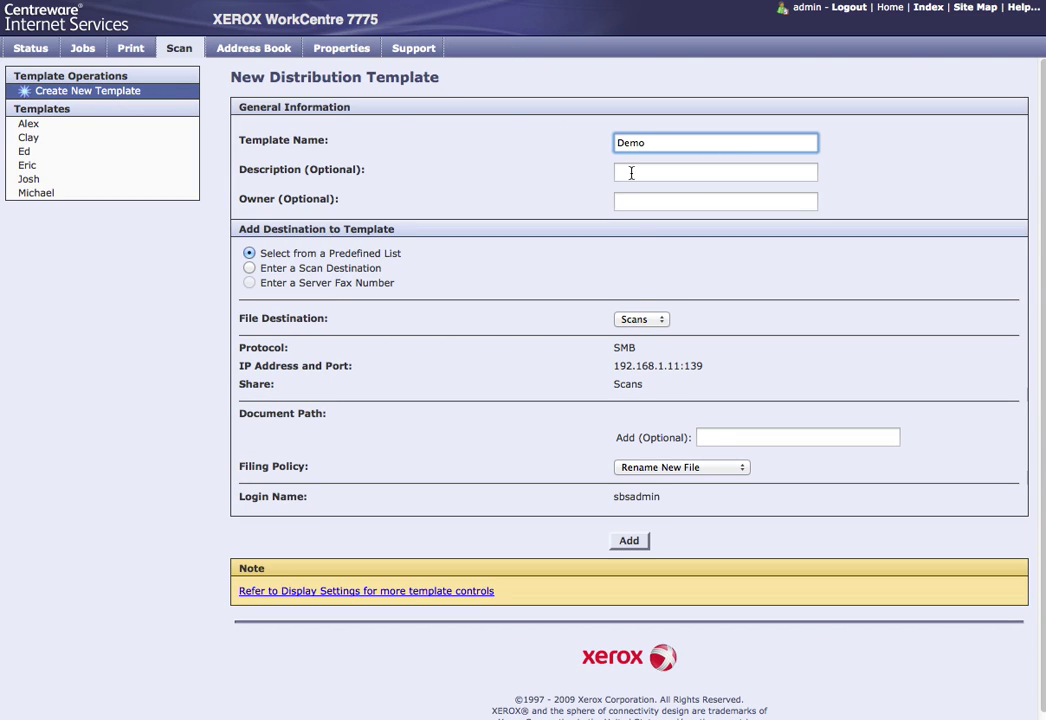
pyautogui.click(770, 441)
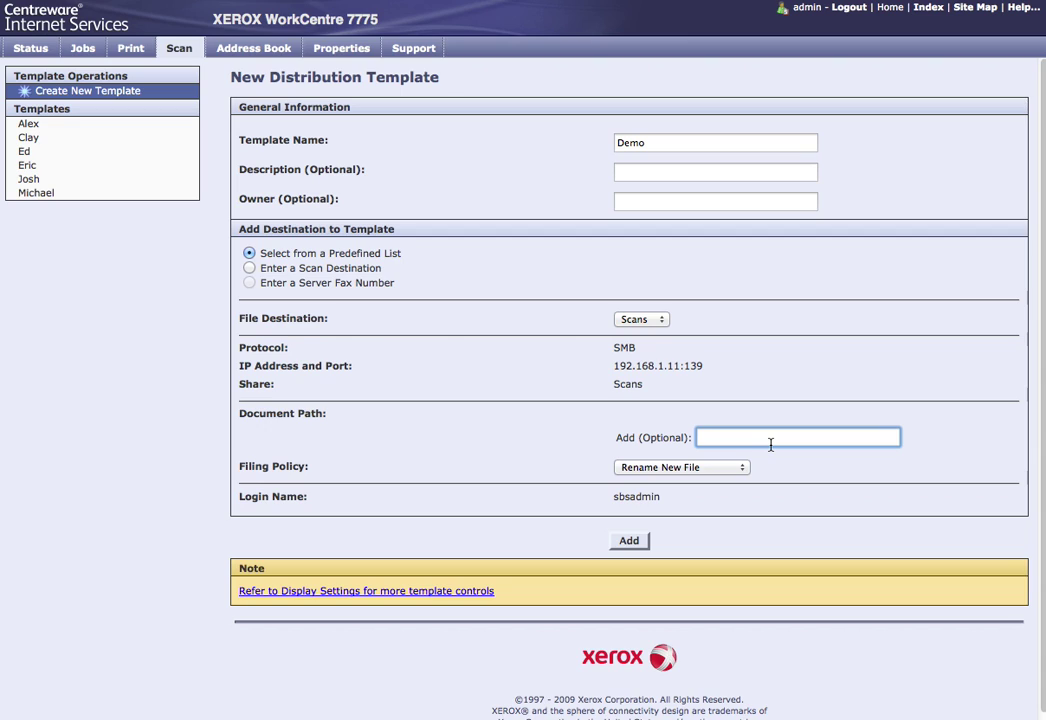
pyautogui.write('Demo')
pyautogui.click(642, 540)
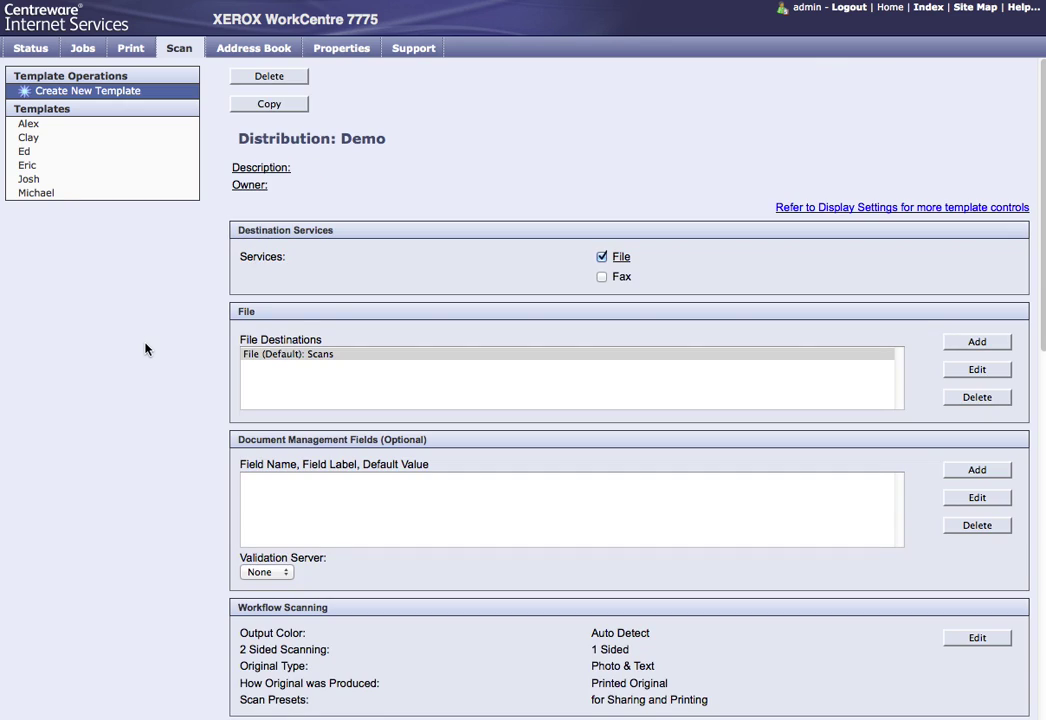
# Step: Review another template's file destination settings, then go to the Address Book
pyautogui.click(40, 207)
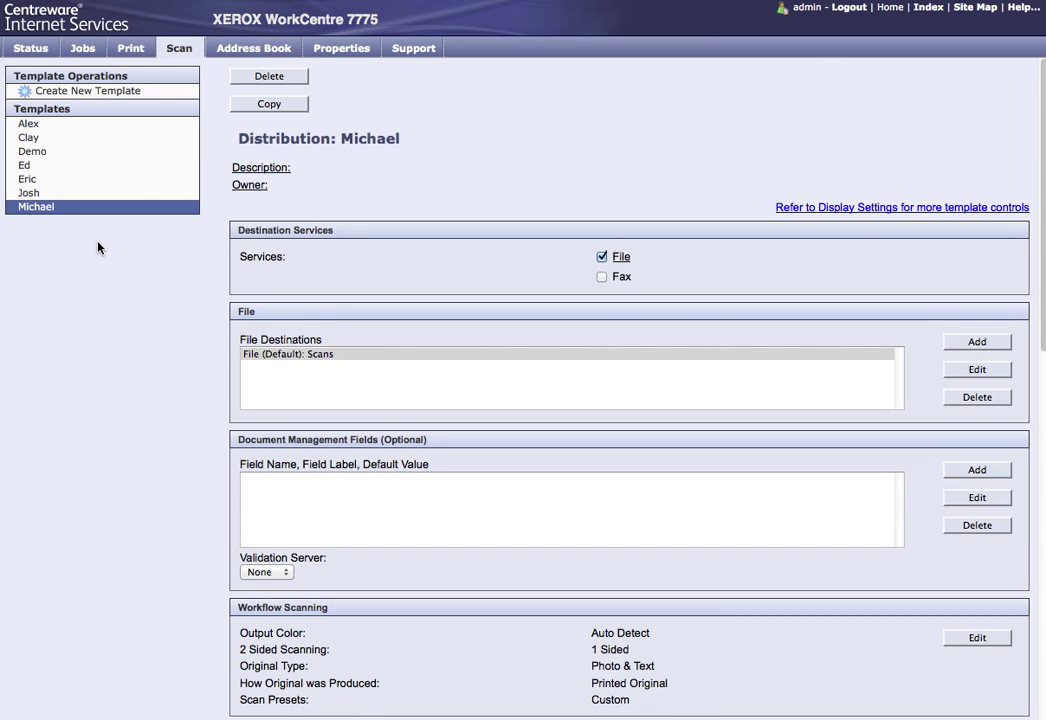
pyautogui.scroll(-6, 469, 440)
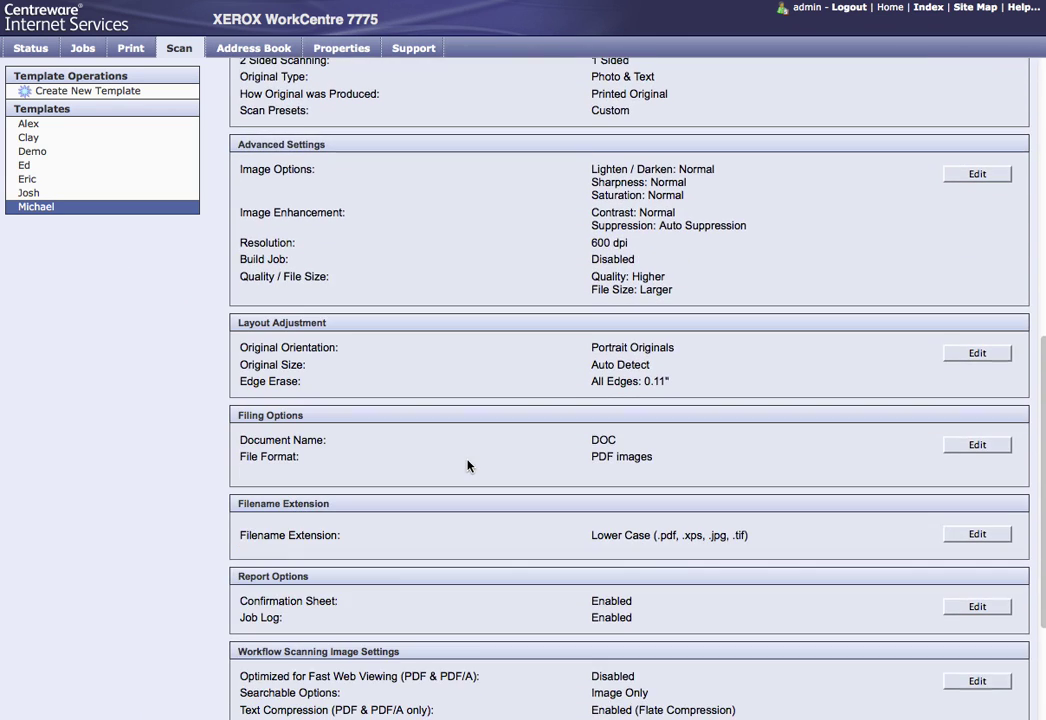
pyautogui.scroll(-3, 467, 465)
pyautogui.scroll(9, 467, 465)
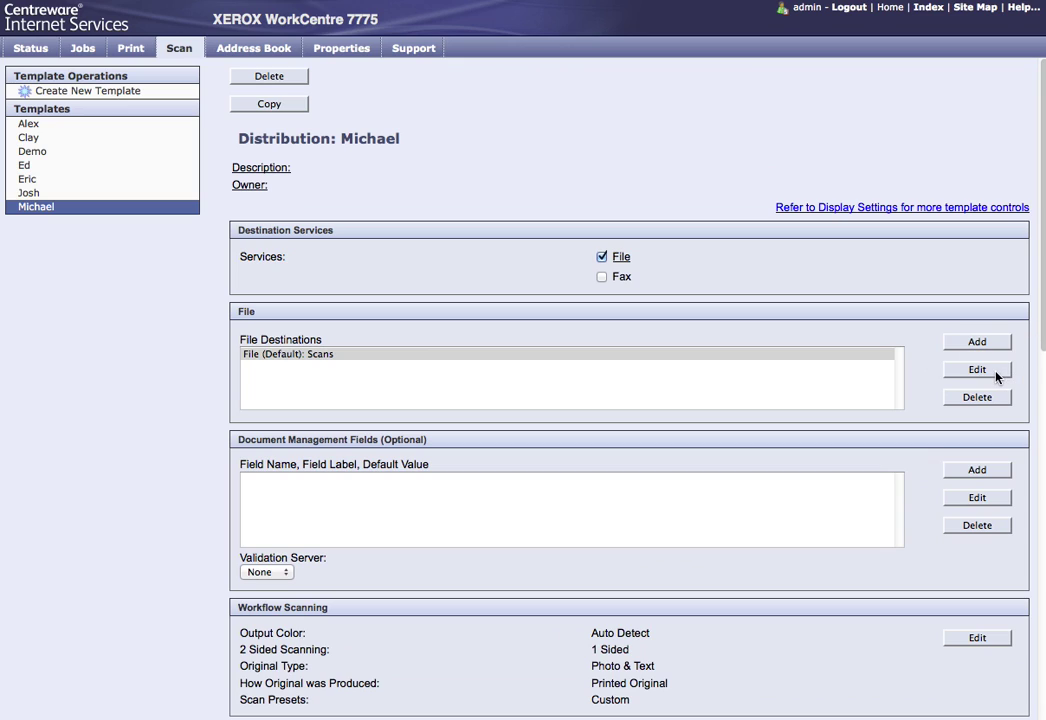
pyautogui.click(996, 374)
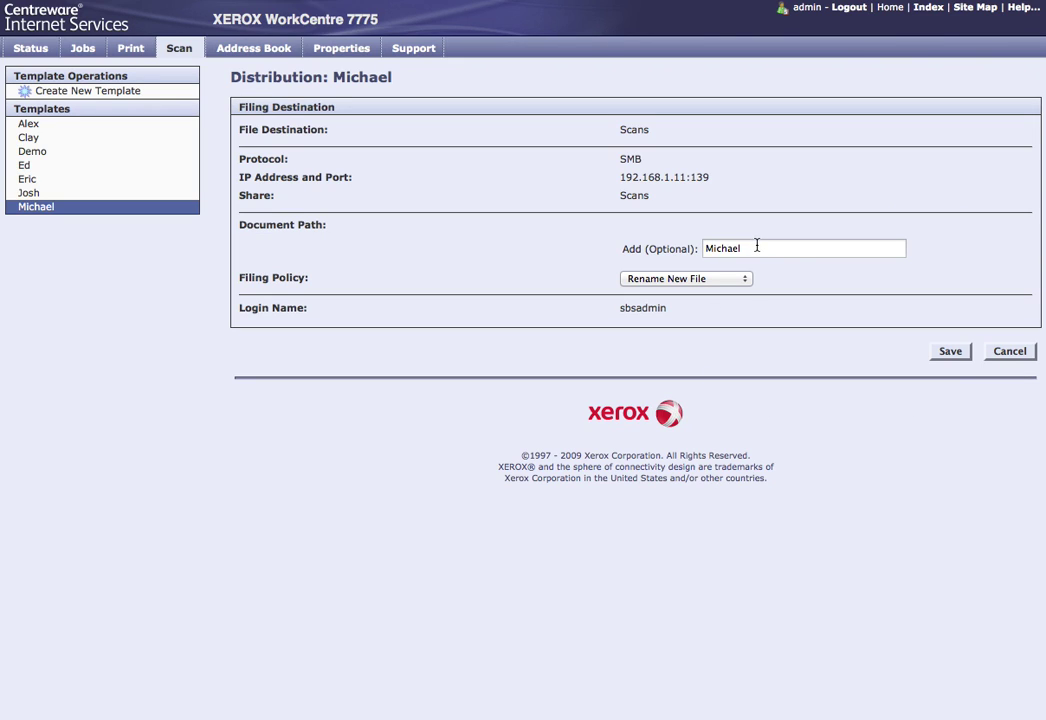
pyautogui.click(757, 248)
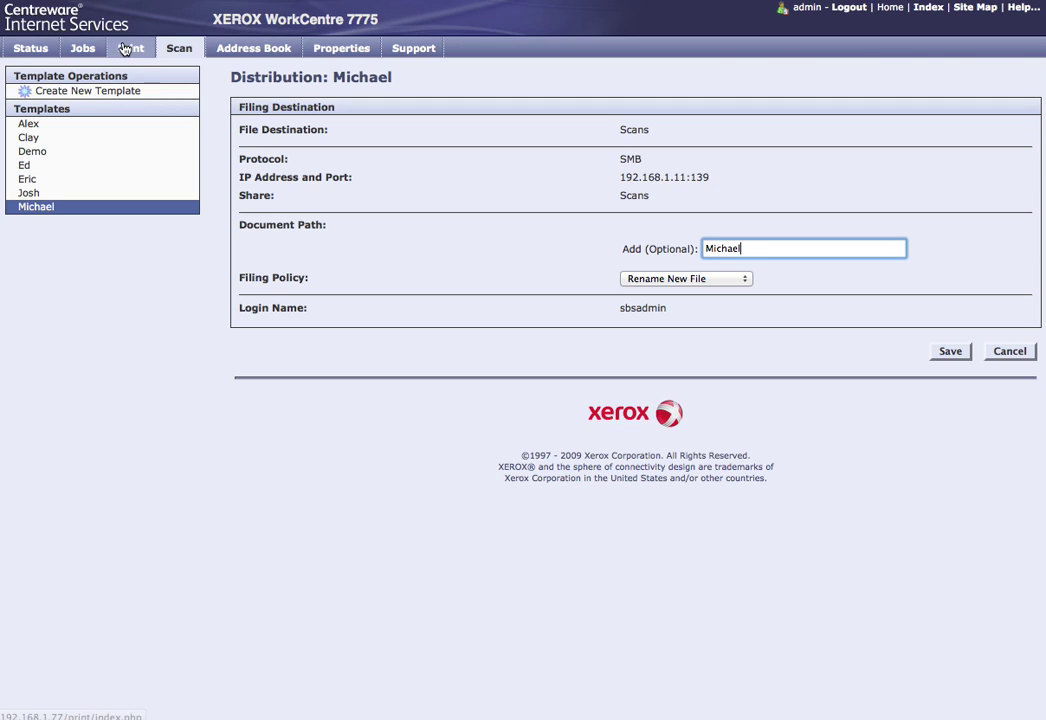
pyautogui.click(253, 44)
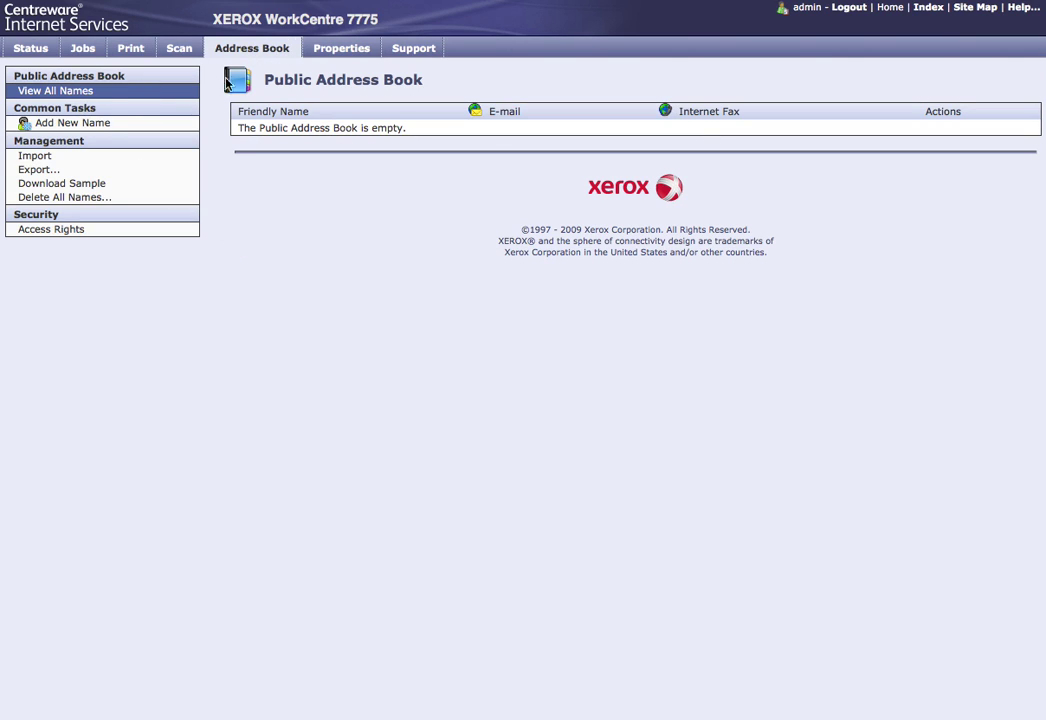
# Step: Add an address book entry with a contact's friendly name and e-mail address
pyautogui.click(68, 122)
pyautogui.click(290, 173)
pyautogui.write('Michael')
pyautogui.press('Tab')
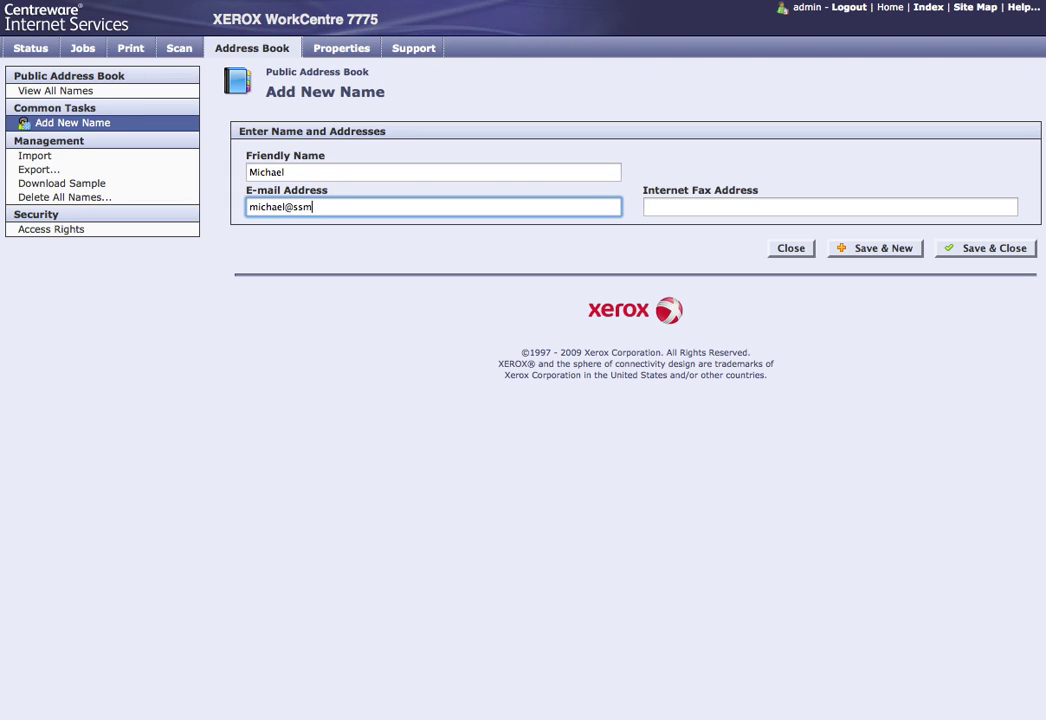
pyautogui.click(903, 255)
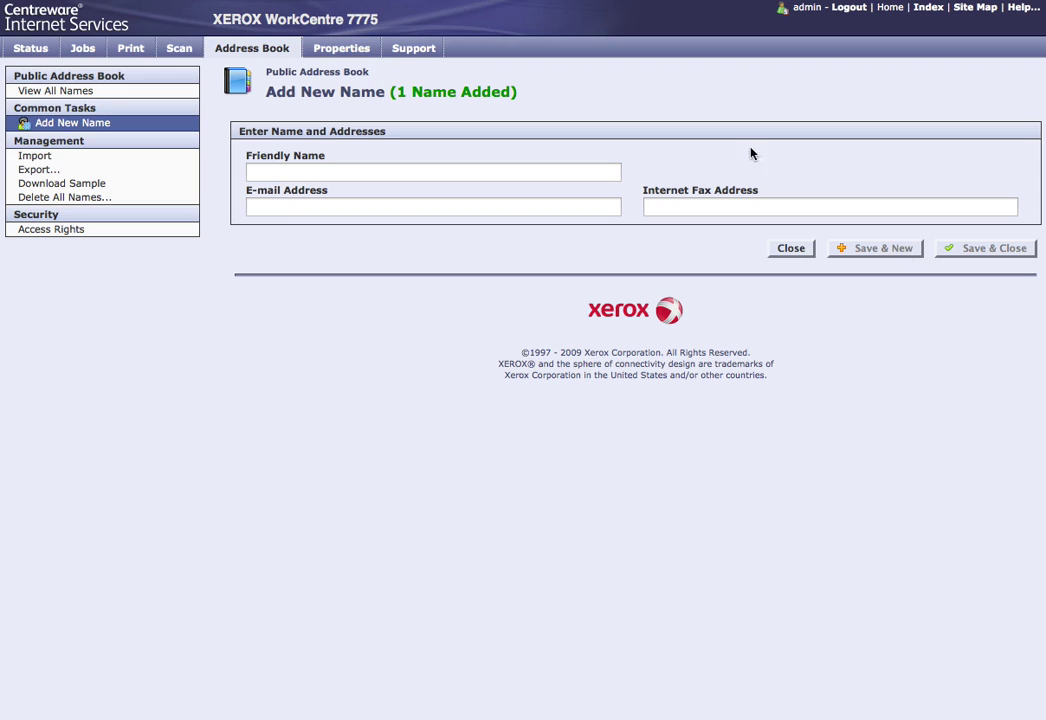
# Step: Add a second entry named demo with its e-mail address, then open Properties
pyautogui.click(486, 176)
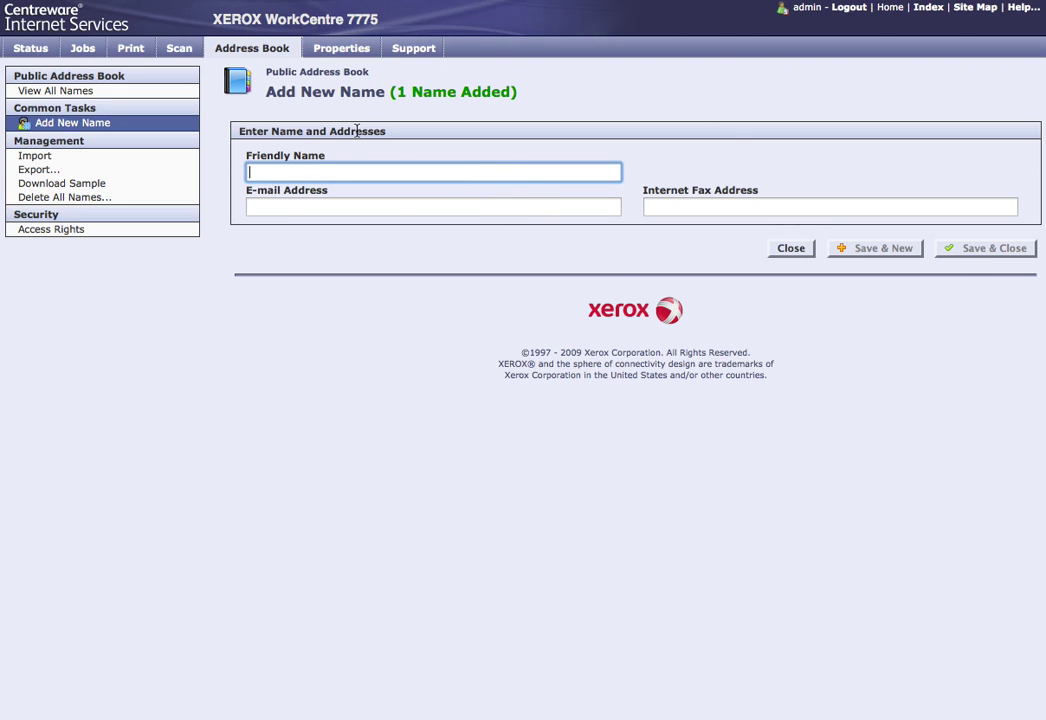
pyautogui.write('demo')
pyautogui.press('Tab')
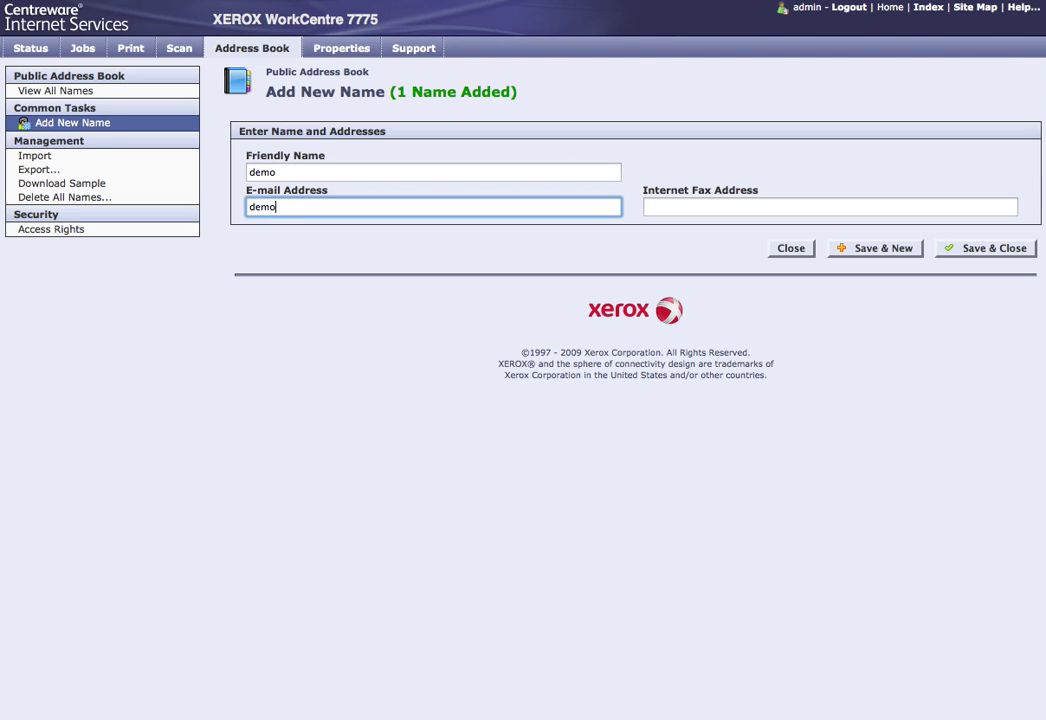
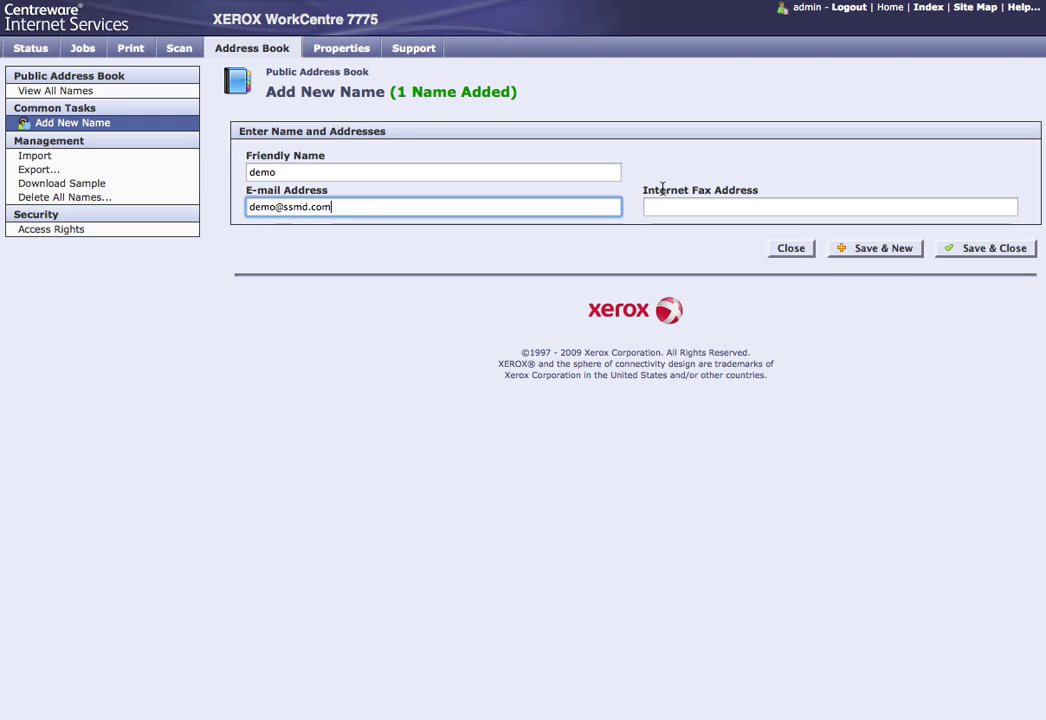
pyautogui.click(952, 246)
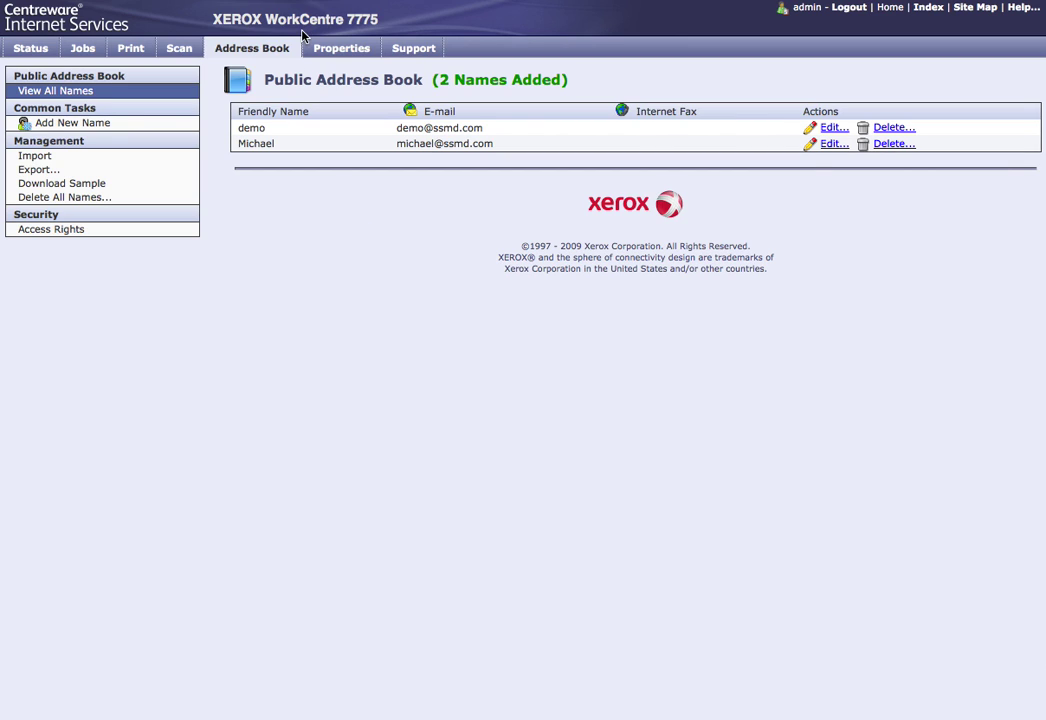
pyautogui.click(341, 49)
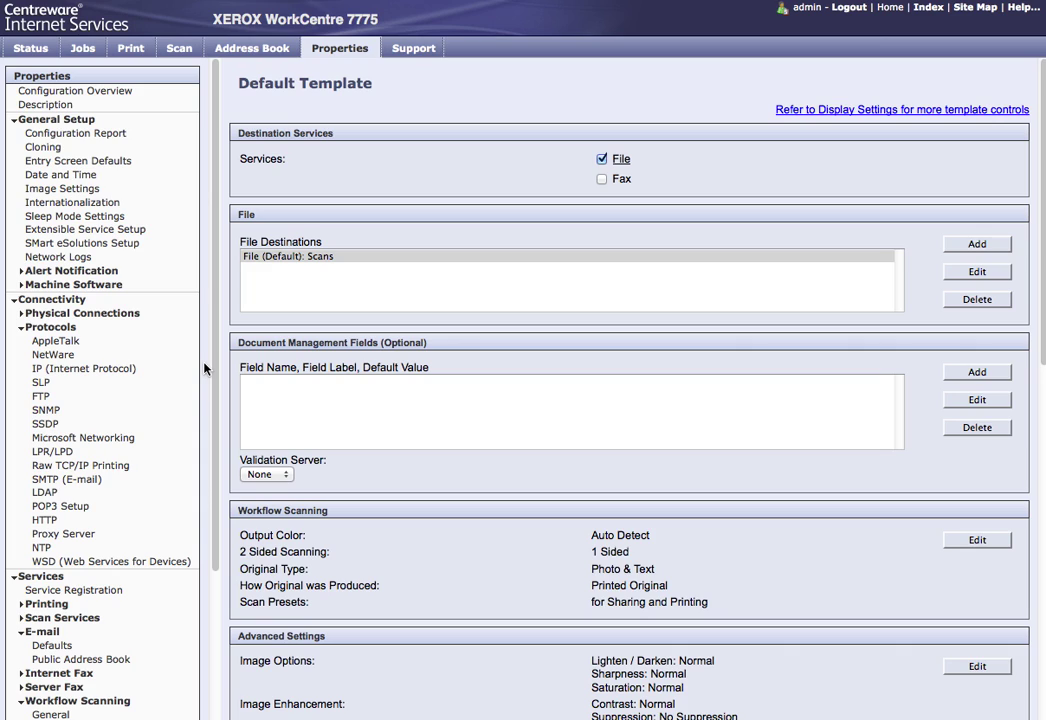
# Step: Set 'Default Screen when Originals are Detected' to Services Home and apply the Entry Screen Defaults
pyautogui.scroll(-1, 204, 369)
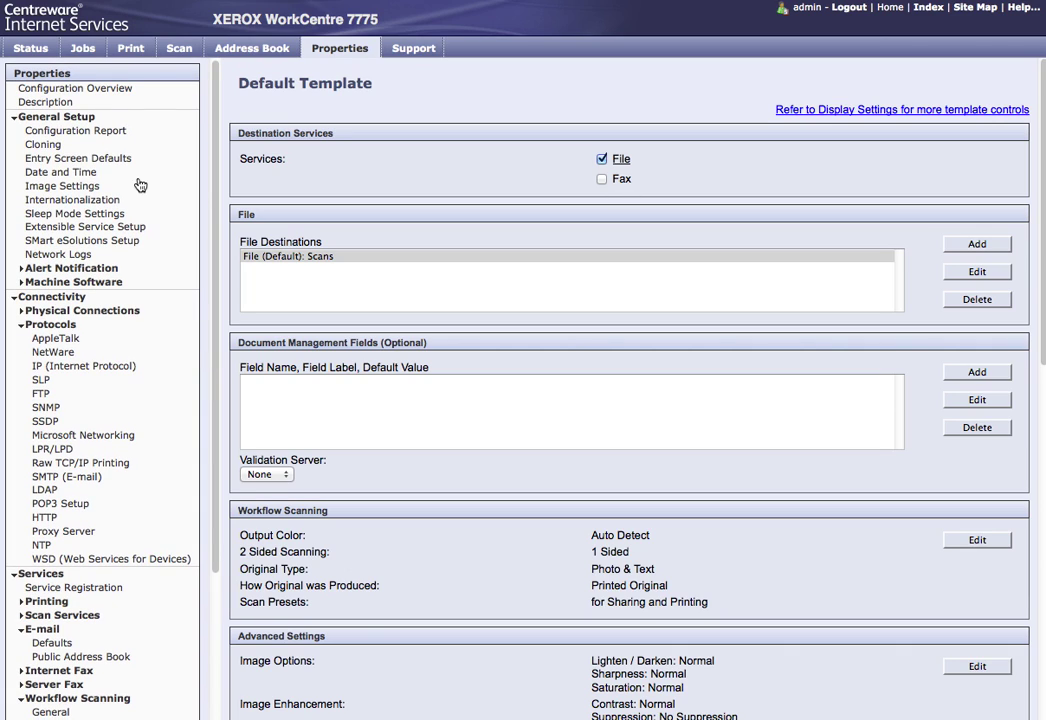
pyautogui.click(120, 160)
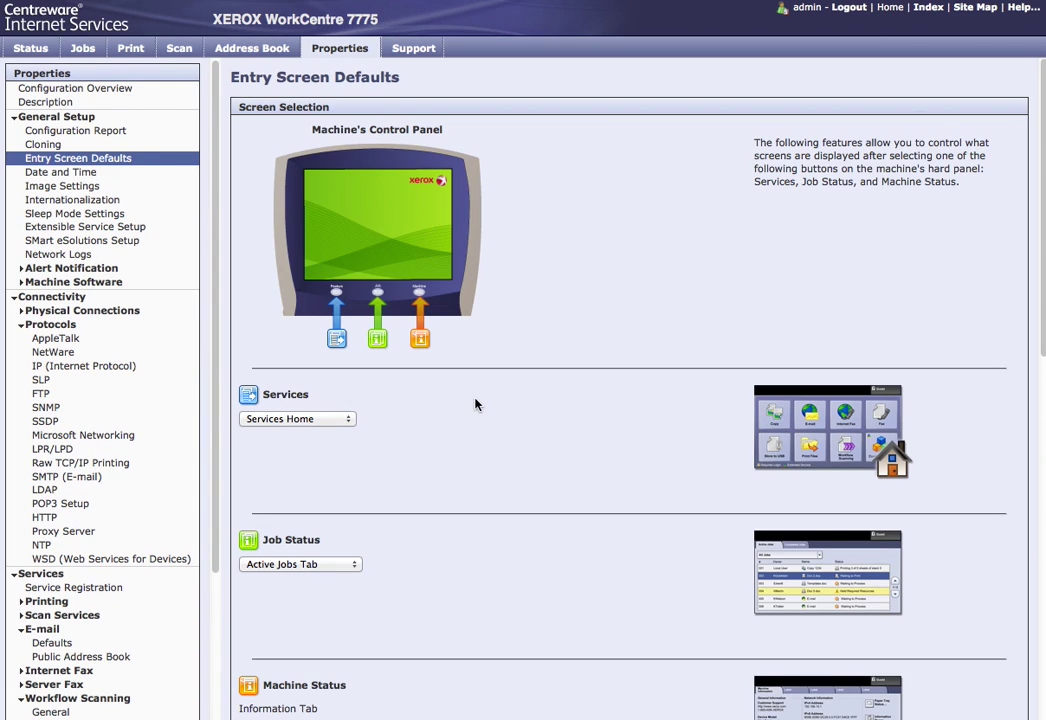
pyautogui.scroll(-10, 522, 442)
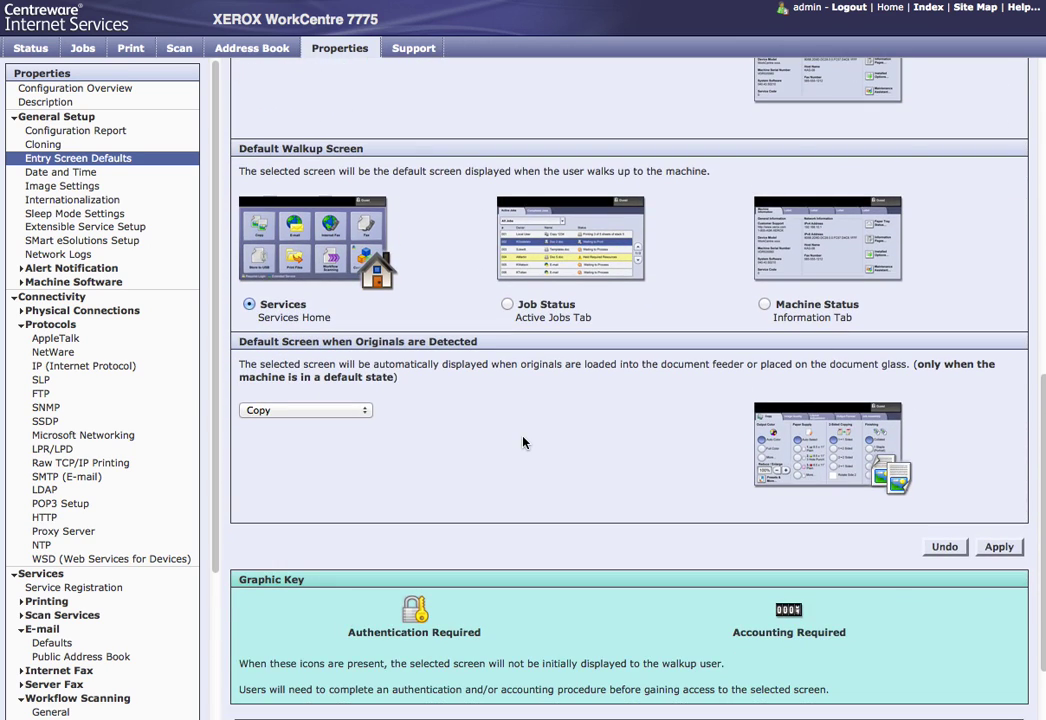
pyautogui.click(362, 414)
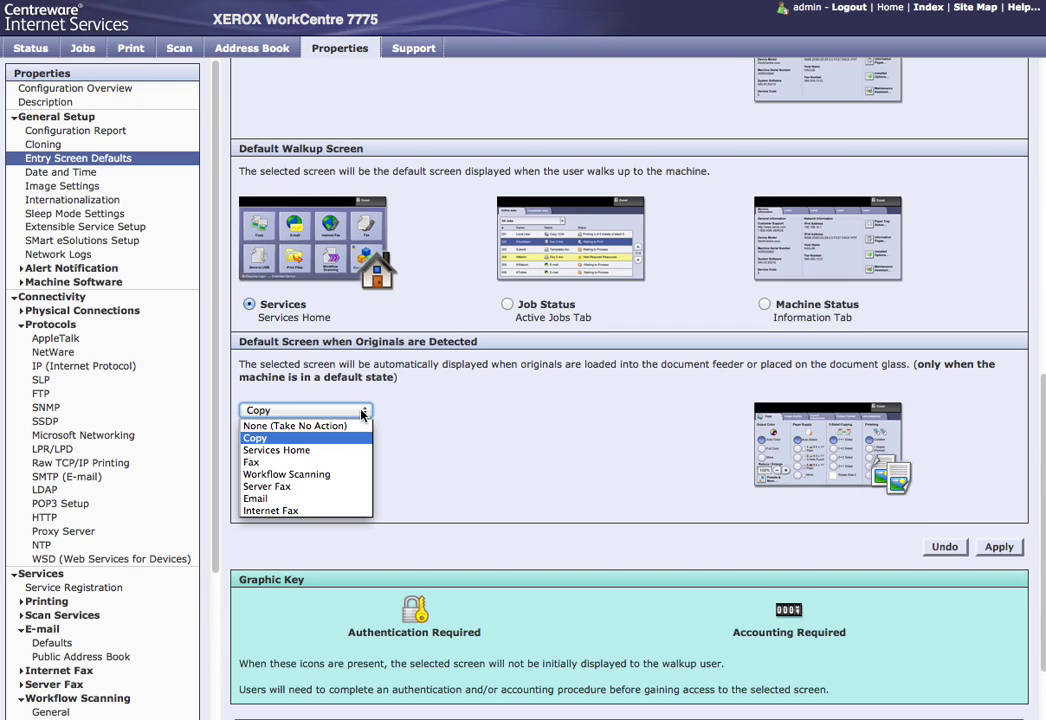
pyautogui.click(350, 450)
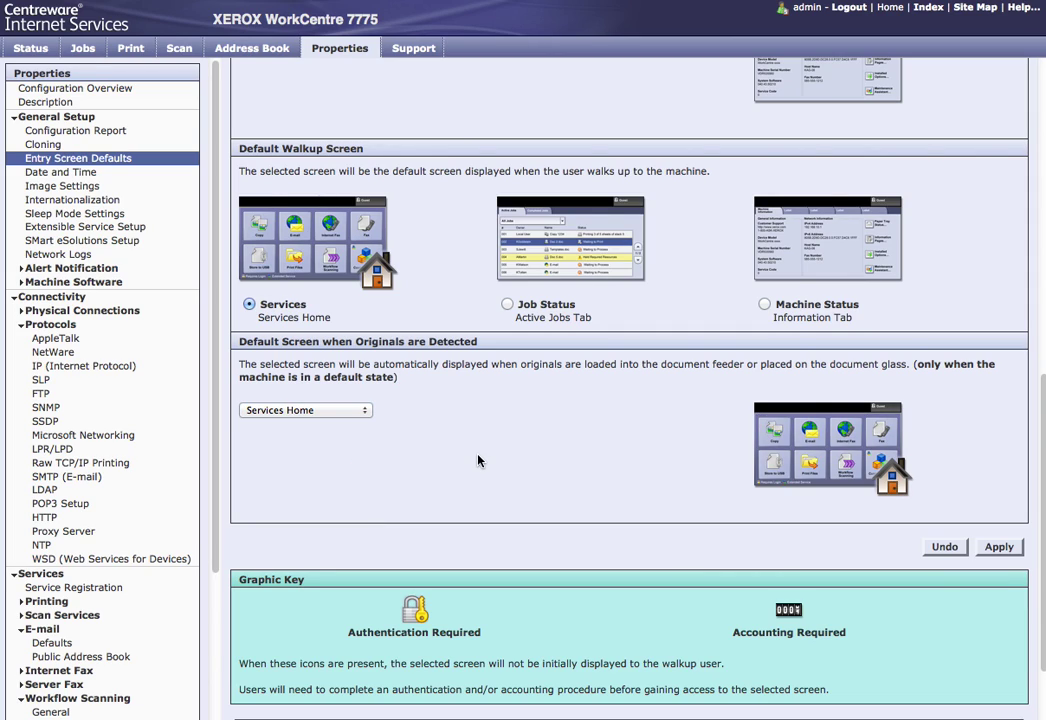
pyautogui.click(362, 412)
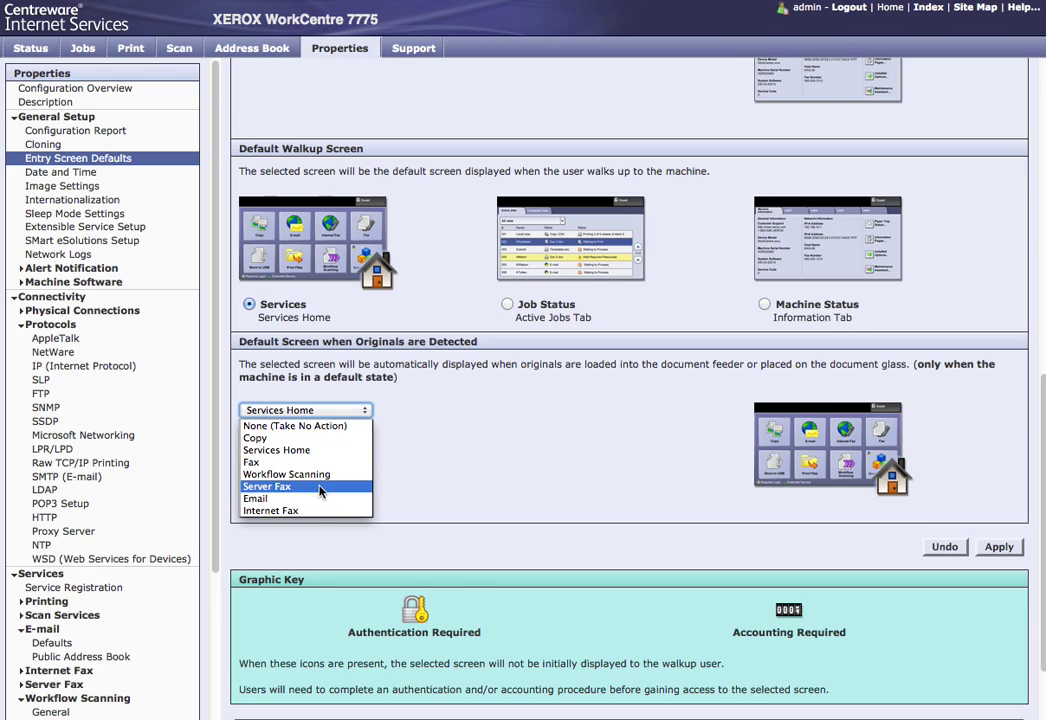
pyautogui.click(322, 451)
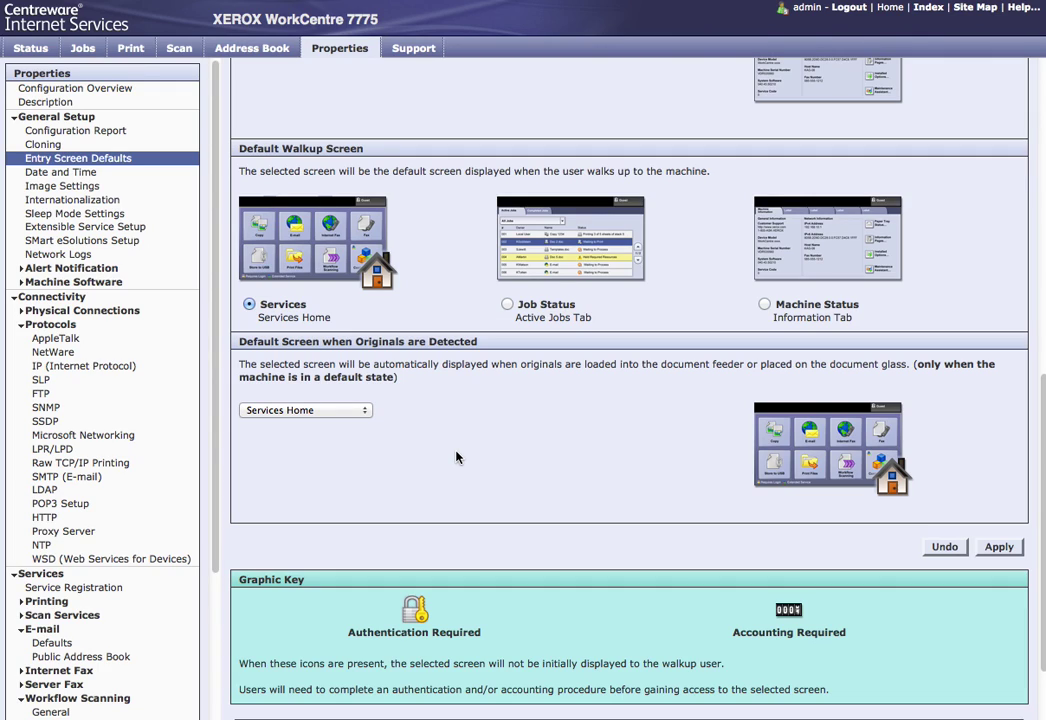
pyautogui.click(998, 547)
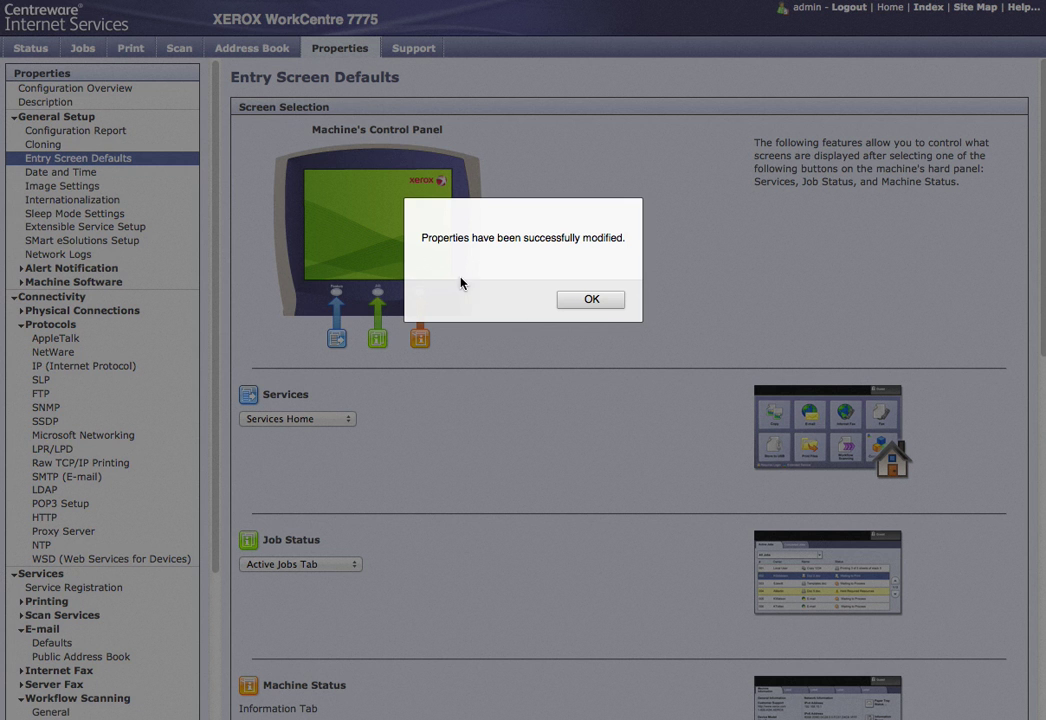
pyautogui.click(568, 299)
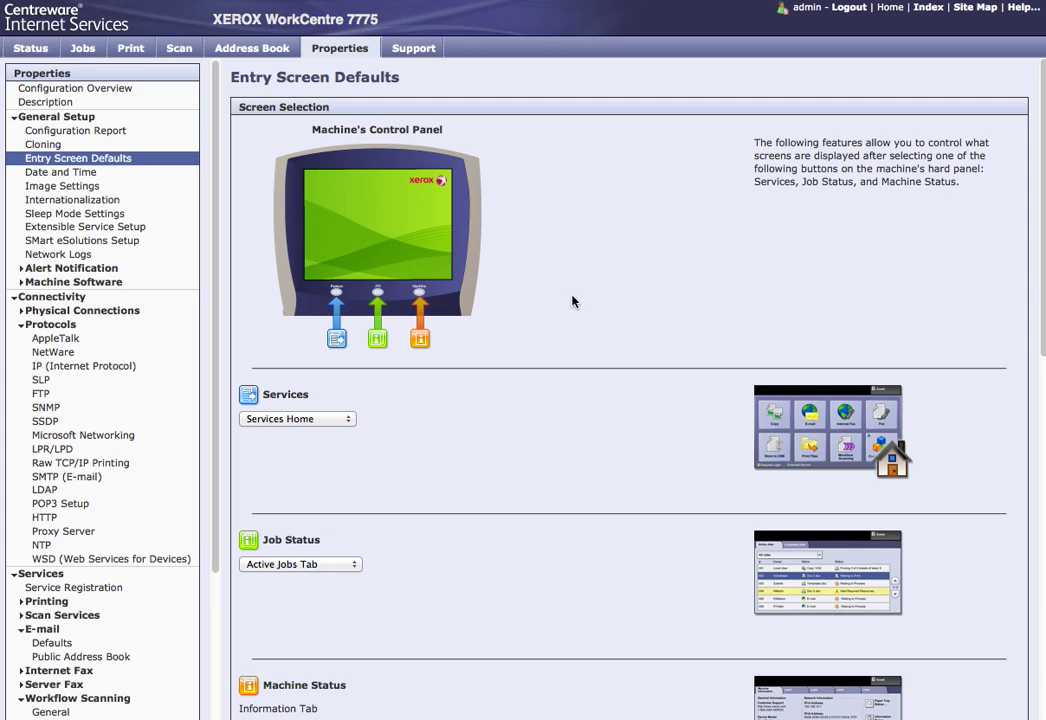
# Step: View the Date and Time page, then open SMart eSolutions Setup
pyautogui.click(55, 174)
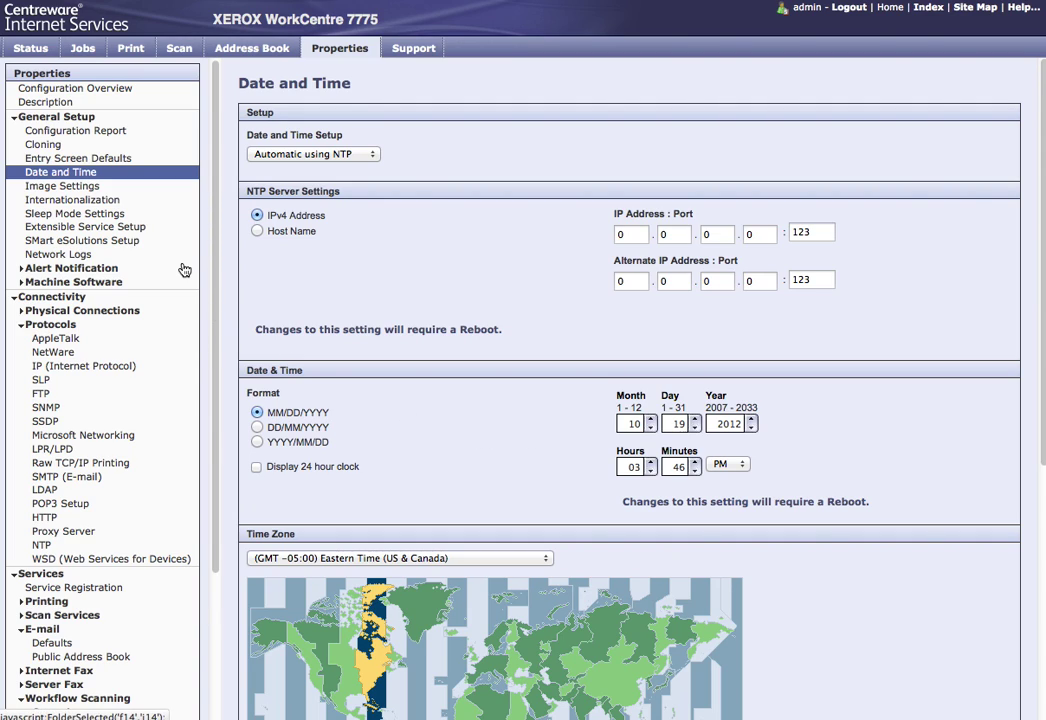
pyautogui.click(123, 246)
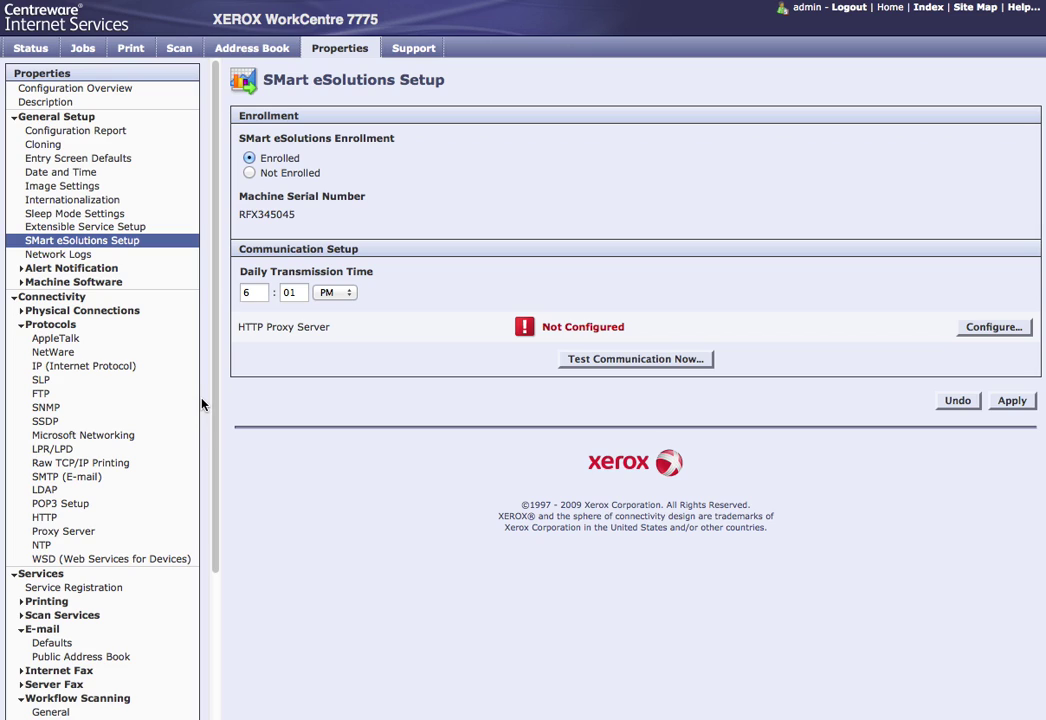
pyautogui.scroll(-5, 201, 404)
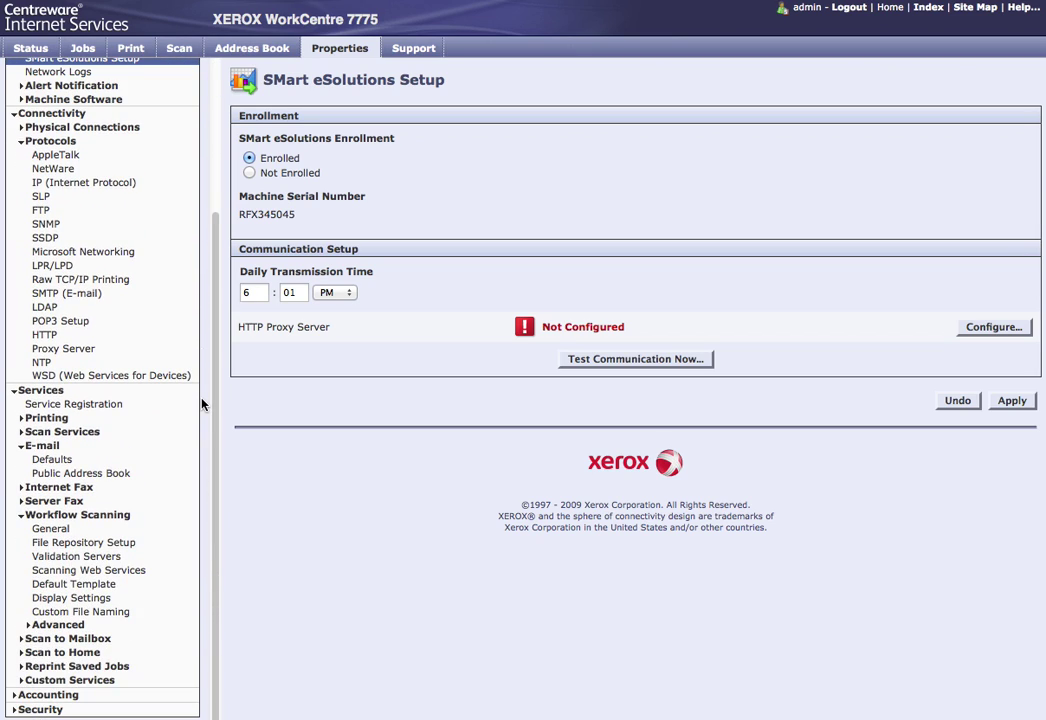